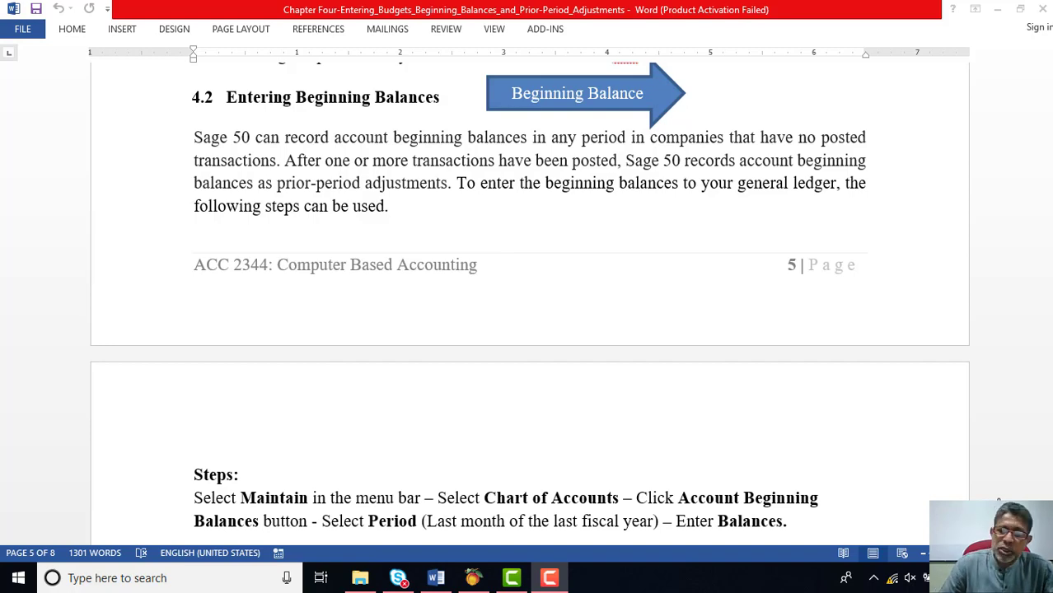
# Read the beginning balances instructions, then switch to Peachtree Accounting and open the Account Beginning Balances period selection for the chart of accounts
pyautogui.scroll(-6, 946, 431)
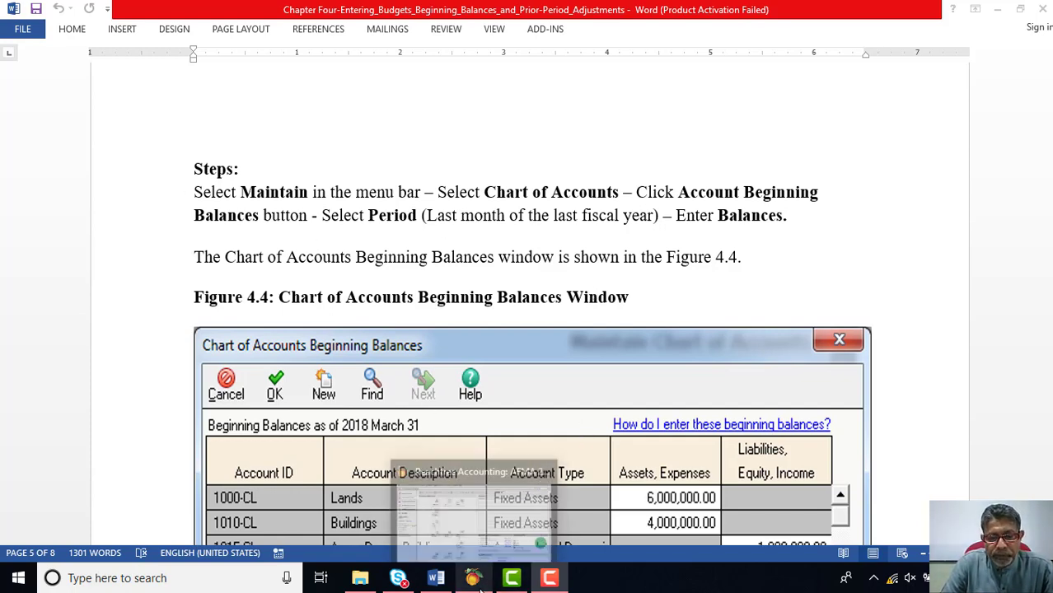
pyautogui.click(499, 508)
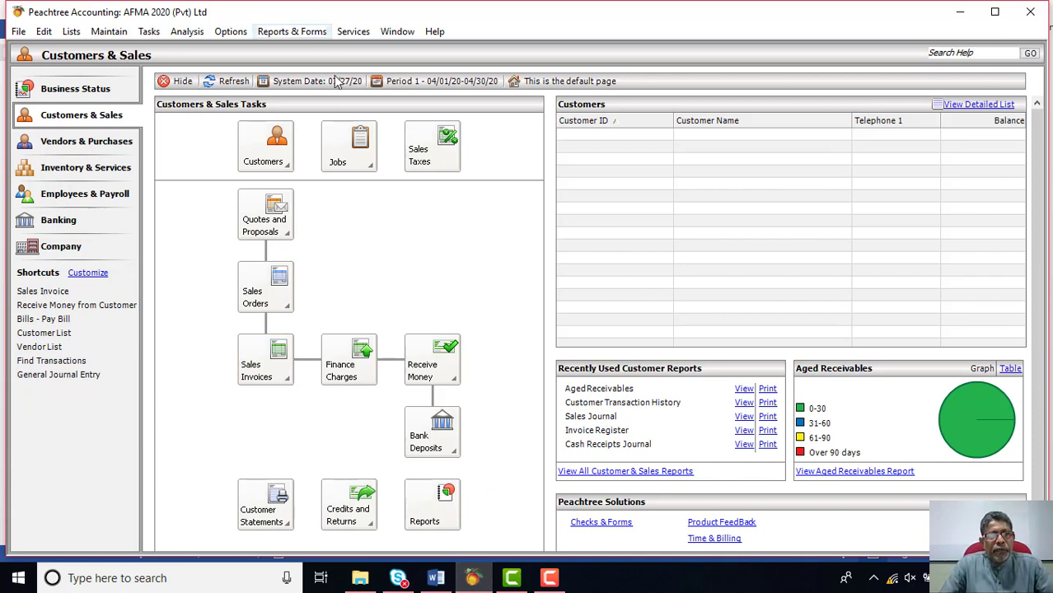
pyautogui.click(110, 33)
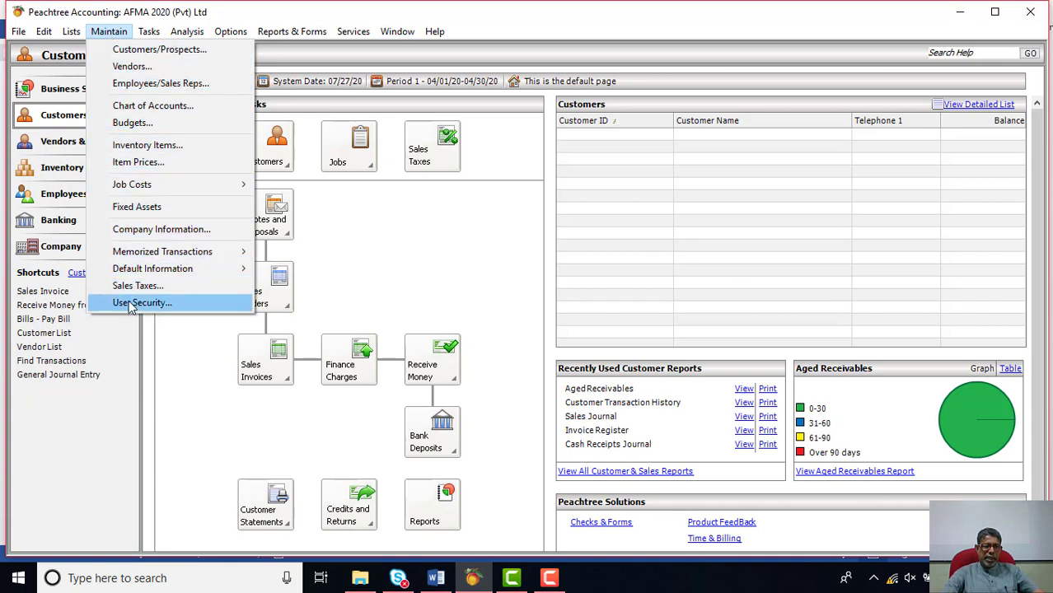
pyautogui.click(173, 109)
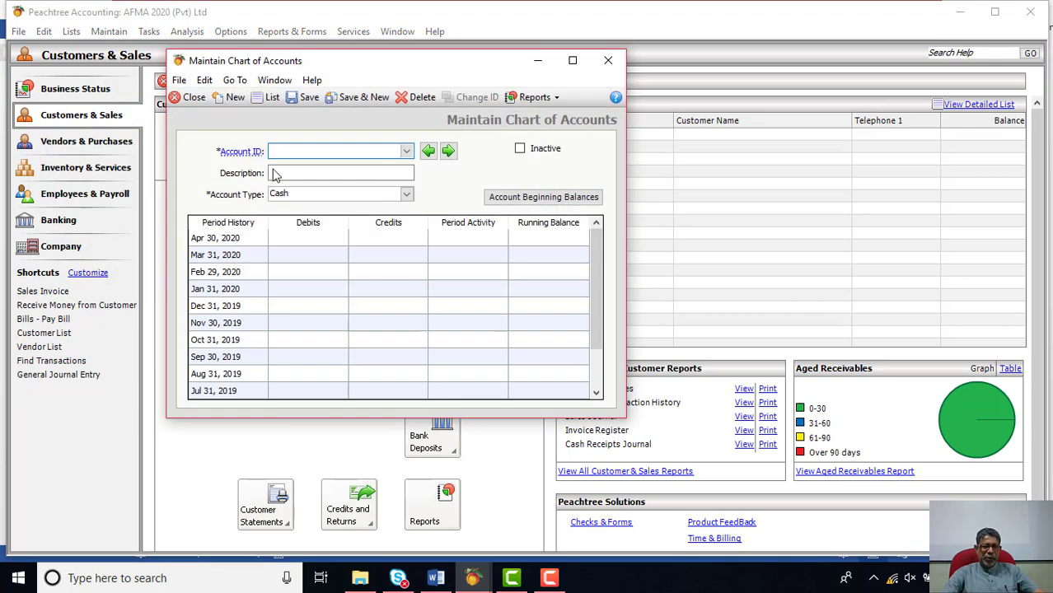
pyautogui.click(549, 203)
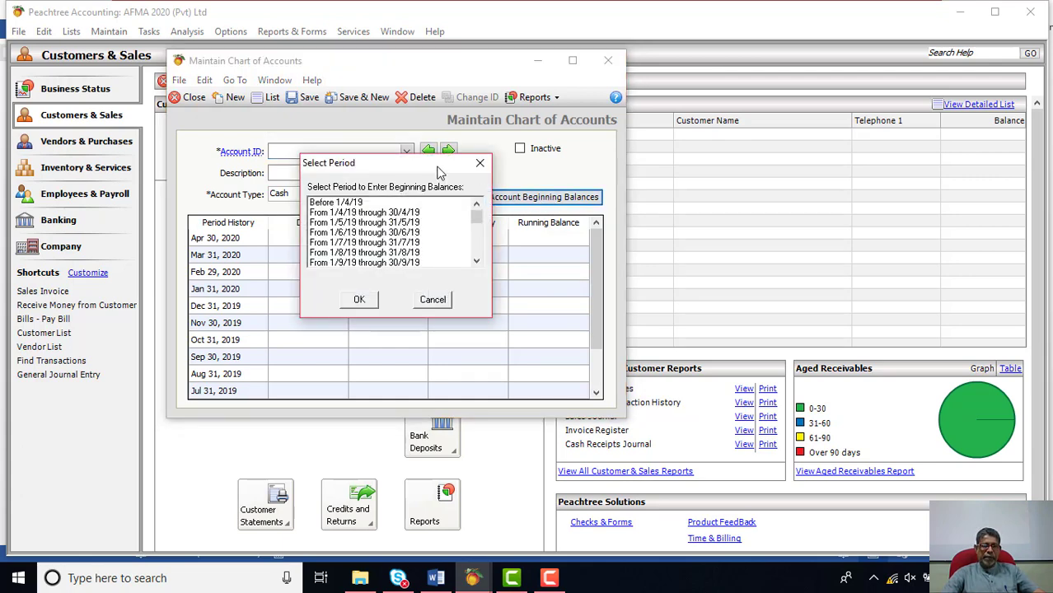
# Look through the beginning balance periods up to 1/3/20 through 31/3/20, then leave the chart of accounts without choosing one
pyautogui.moveTo(439, 173); pyautogui.dragTo(429, 94)
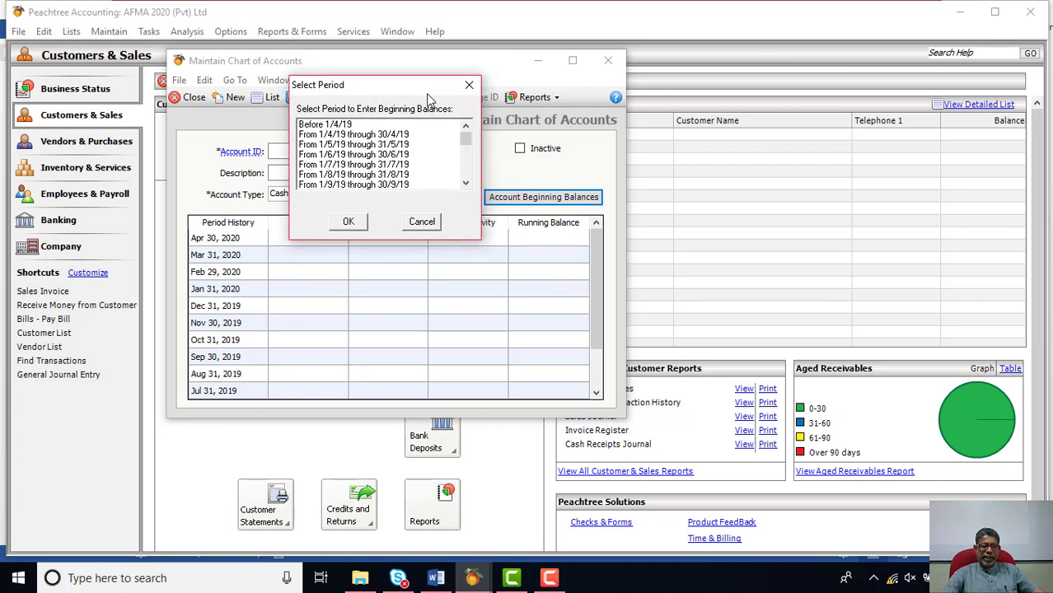
pyautogui.click(470, 185)
pyautogui.click(470, 184)
pyautogui.click(471, 185)
pyautogui.click(471, 184)
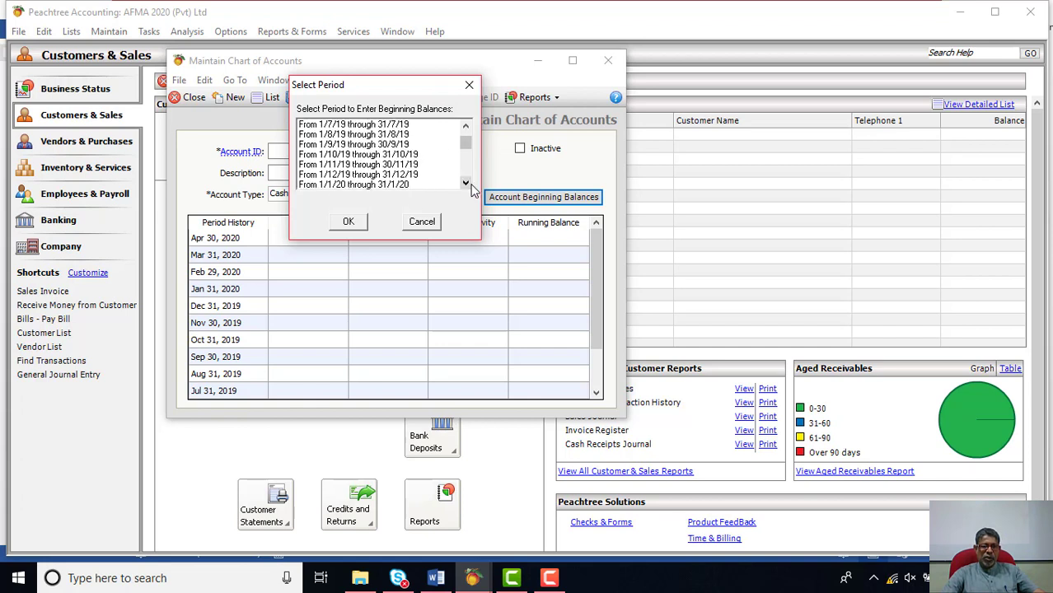
pyautogui.click(470, 185)
pyautogui.click(470, 185)
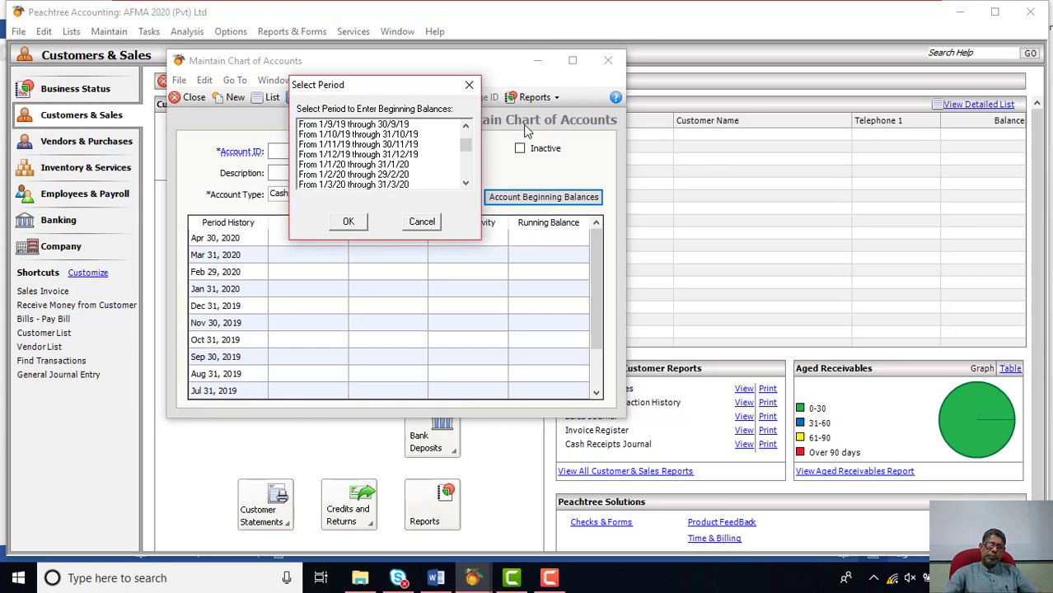
pyautogui.click(422, 223)
pyautogui.click(609, 61)
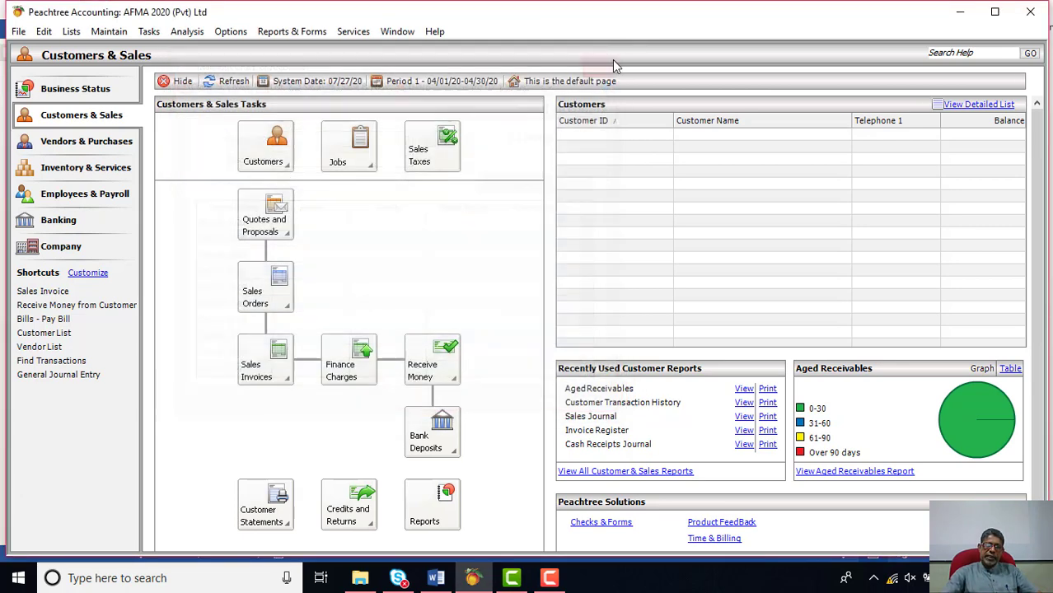
# View the Account Beginning Balances period selection through a new account started from the Account List, then close both windows
pyautogui.click(72, 33)
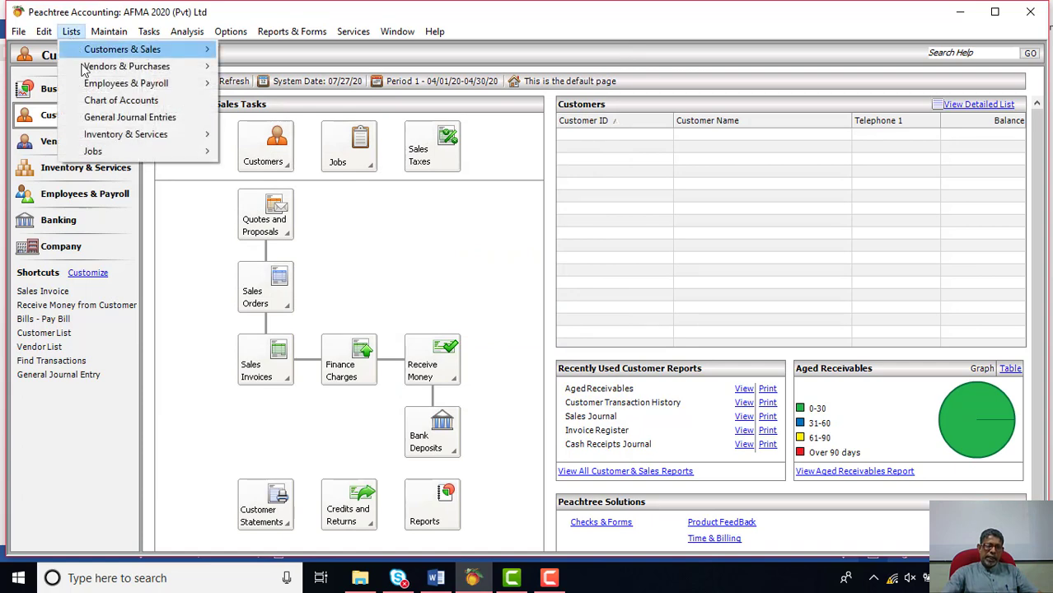
pyautogui.click(105, 101)
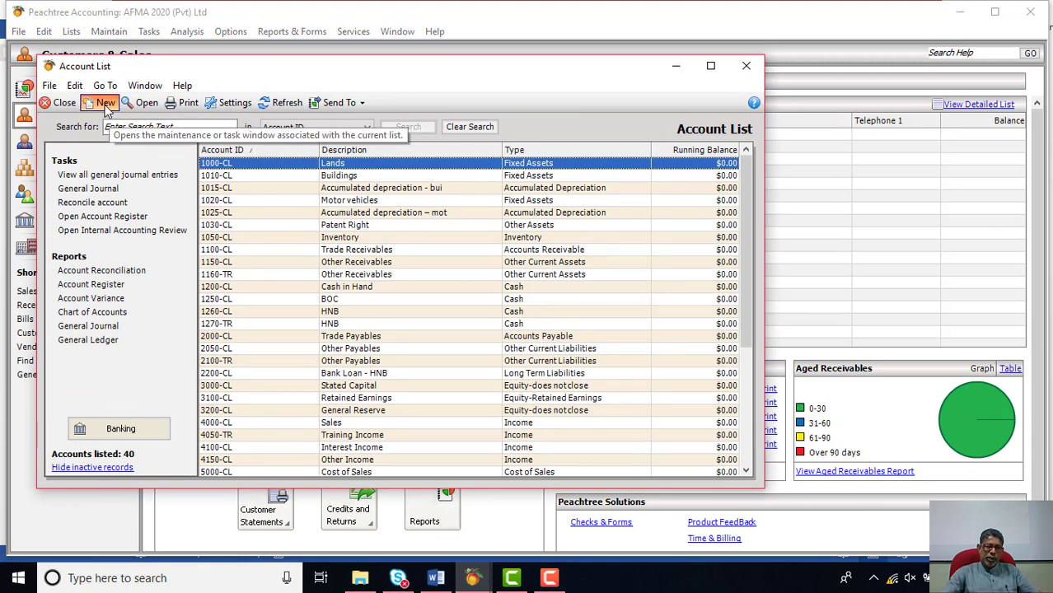
pyautogui.click(105, 104)
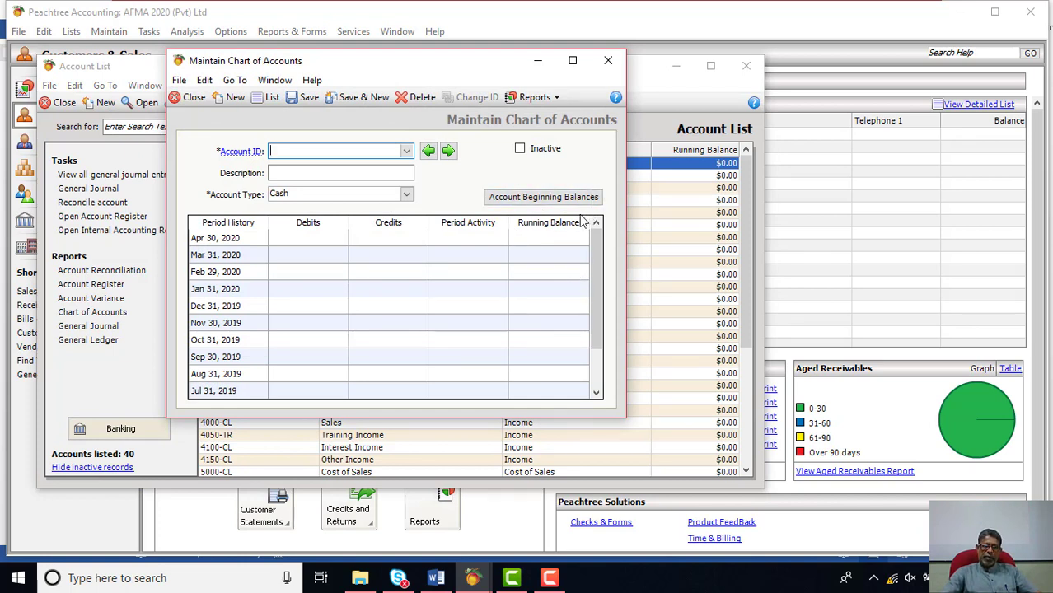
pyautogui.click(536, 200)
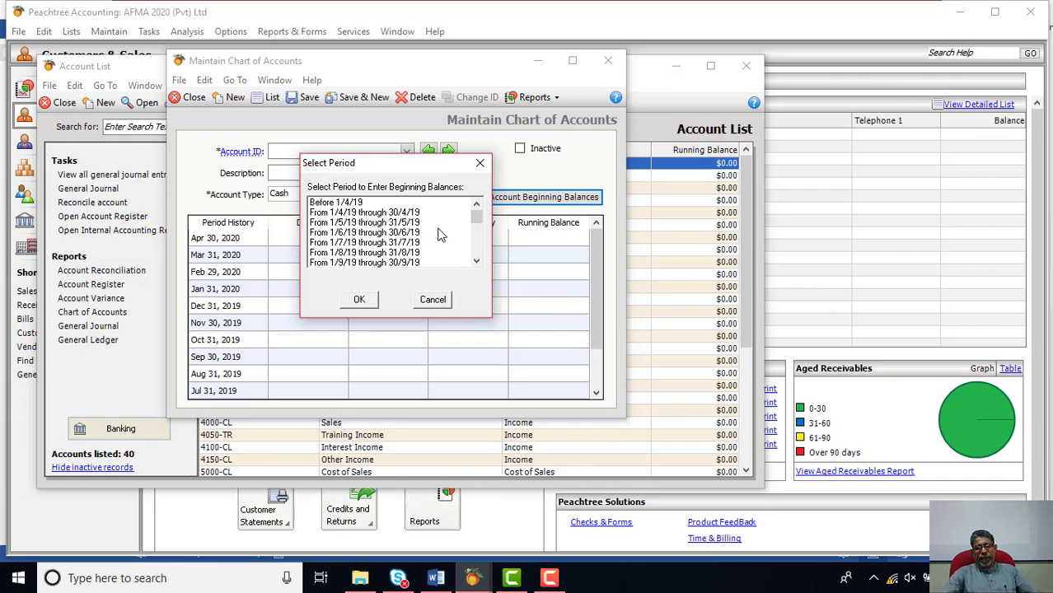
pyautogui.click(431, 302)
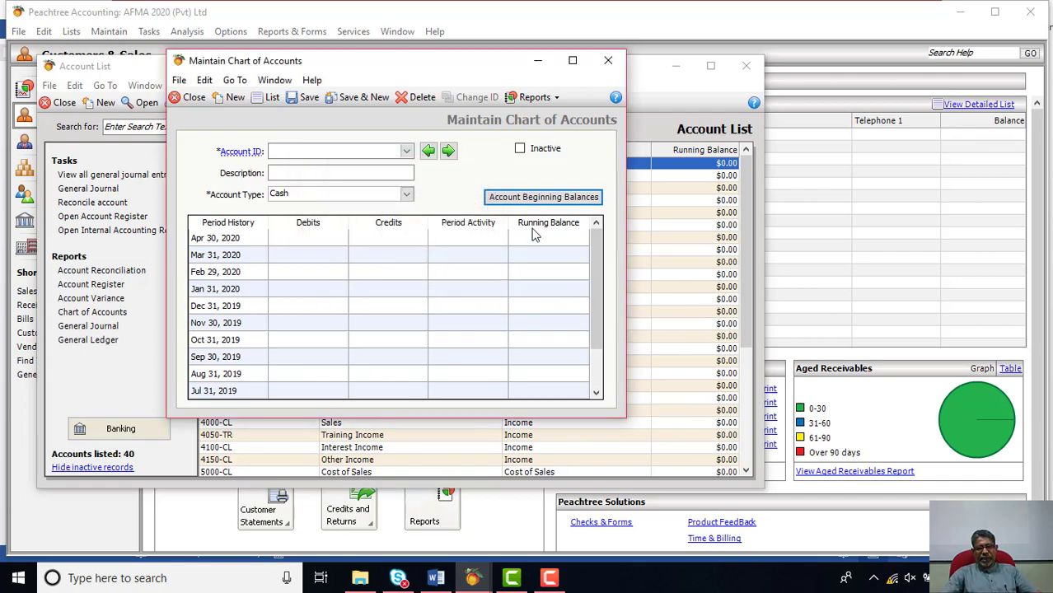
pyautogui.click(607, 61)
pyautogui.click(746, 65)
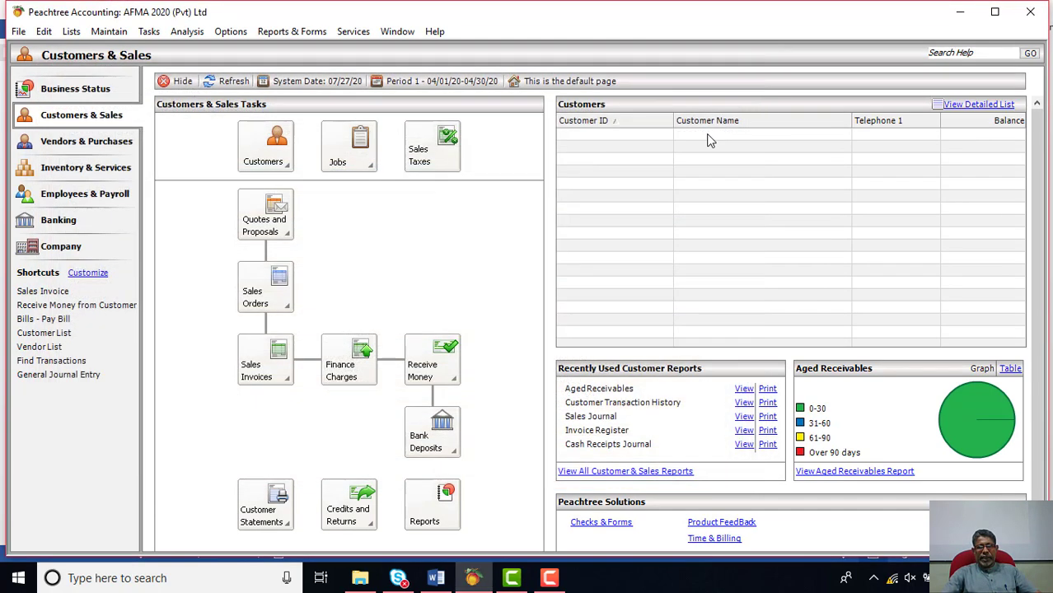
# View the Account Beginning Balances period selection through a new chart of accounts entry in the Banking area, then close it
pyautogui.click(65, 225)
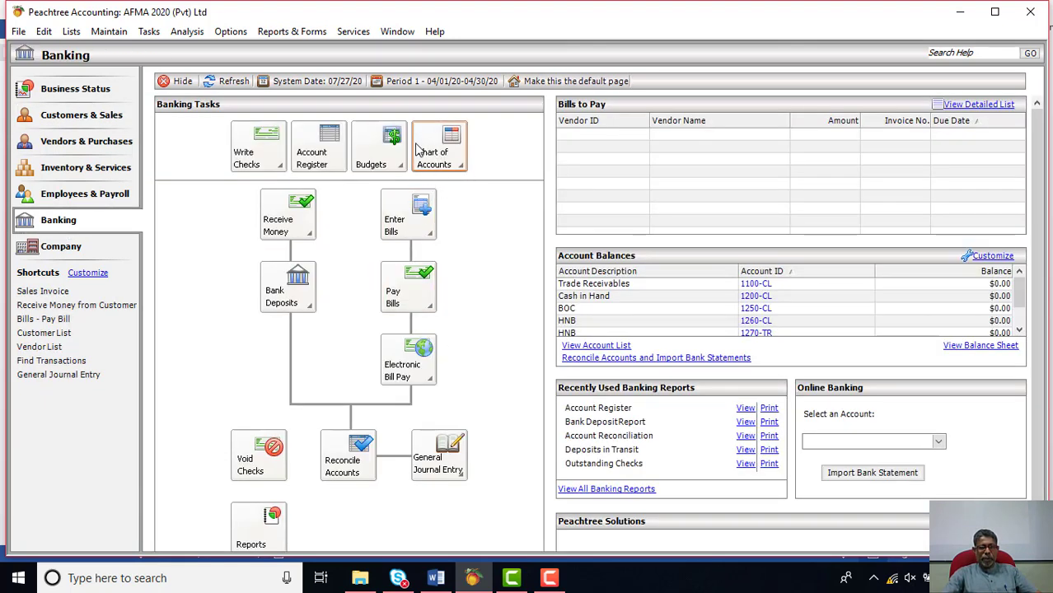
pyautogui.click(444, 165)
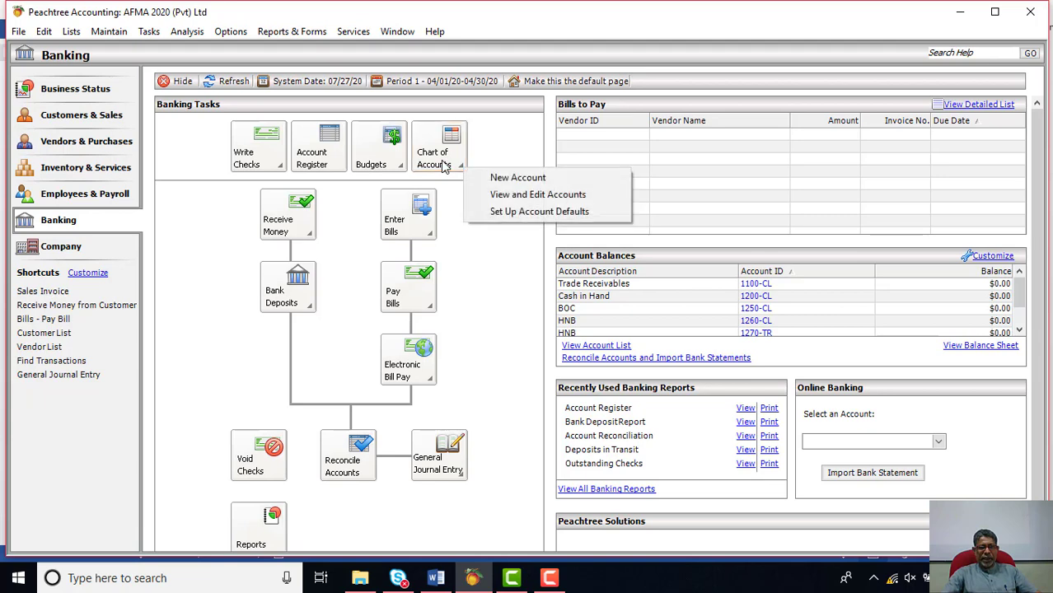
pyautogui.click(515, 178)
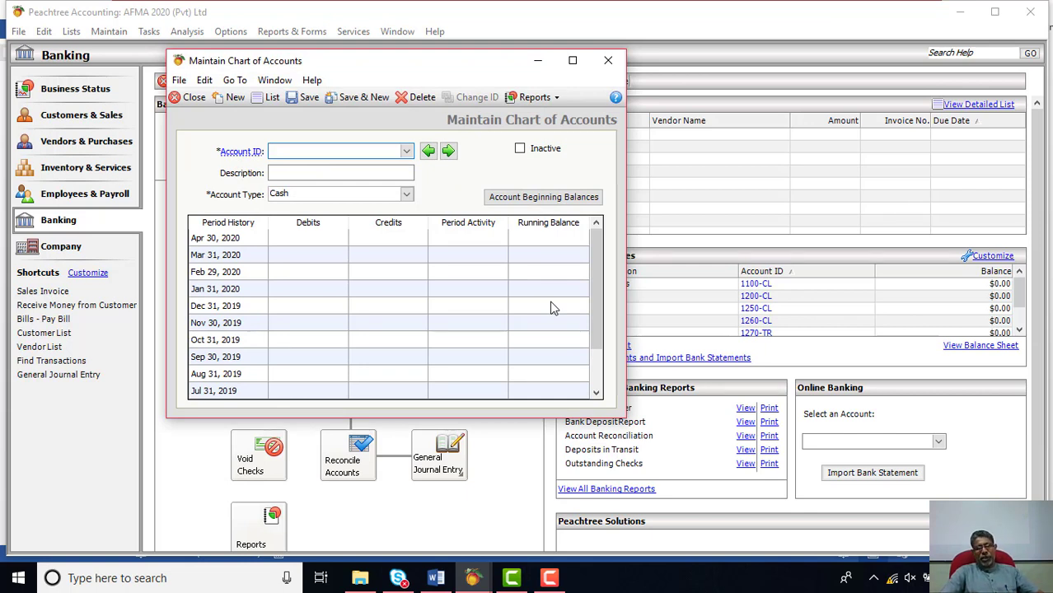
pyautogui.click(554, 205)
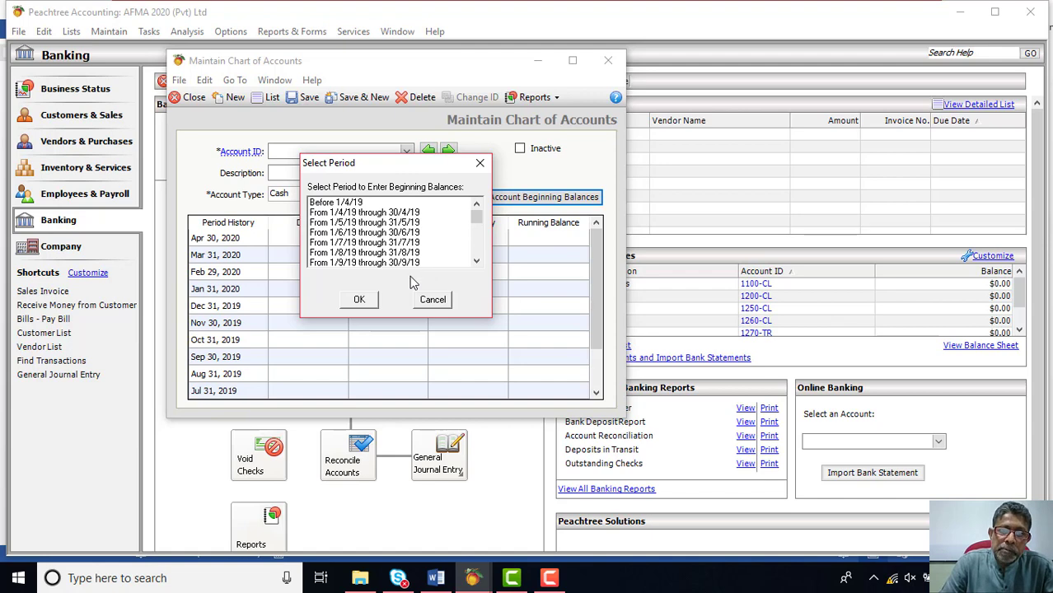
pyautogui.click(434, 300)
pyautogui.click(608, 60)
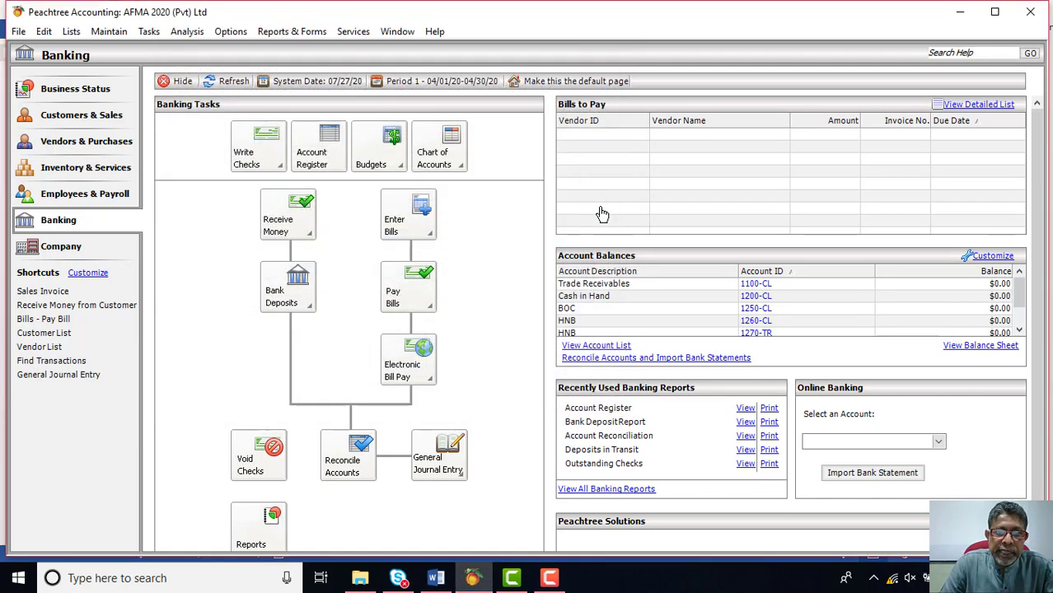
# Open the existing chart of accounts for viewing and editing from the Banking area and maximize the Account List
pyautogui.click(437, 150)
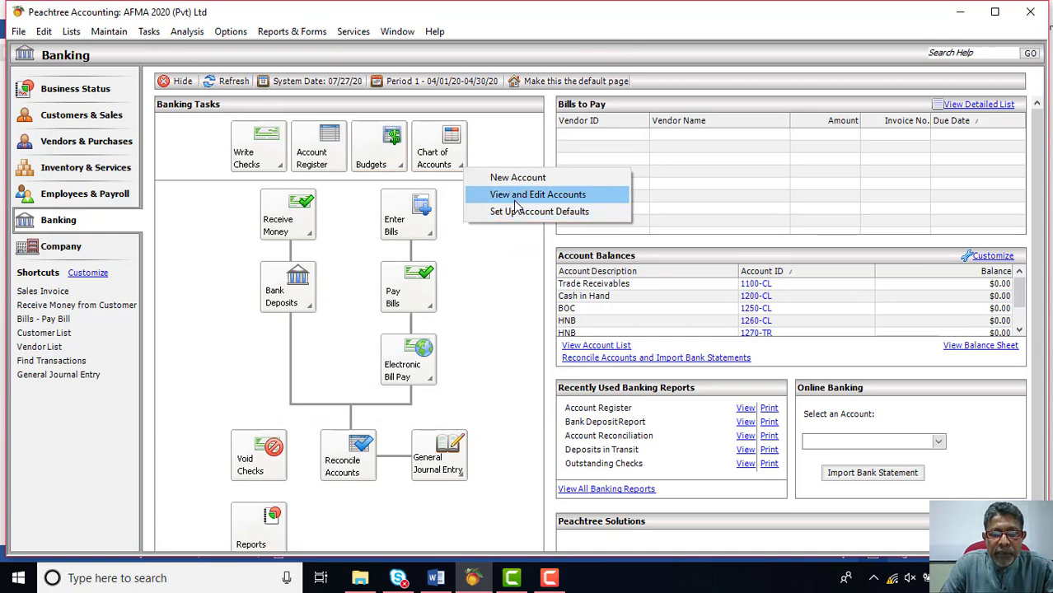
pyautogui.click(527, 196)
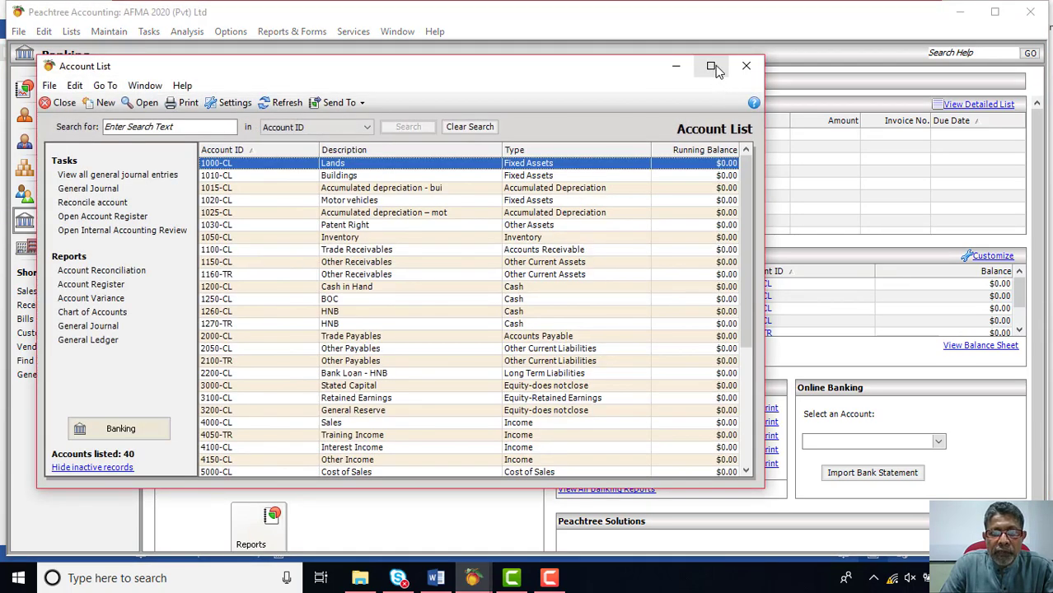
pyautogui.click(710, 66)
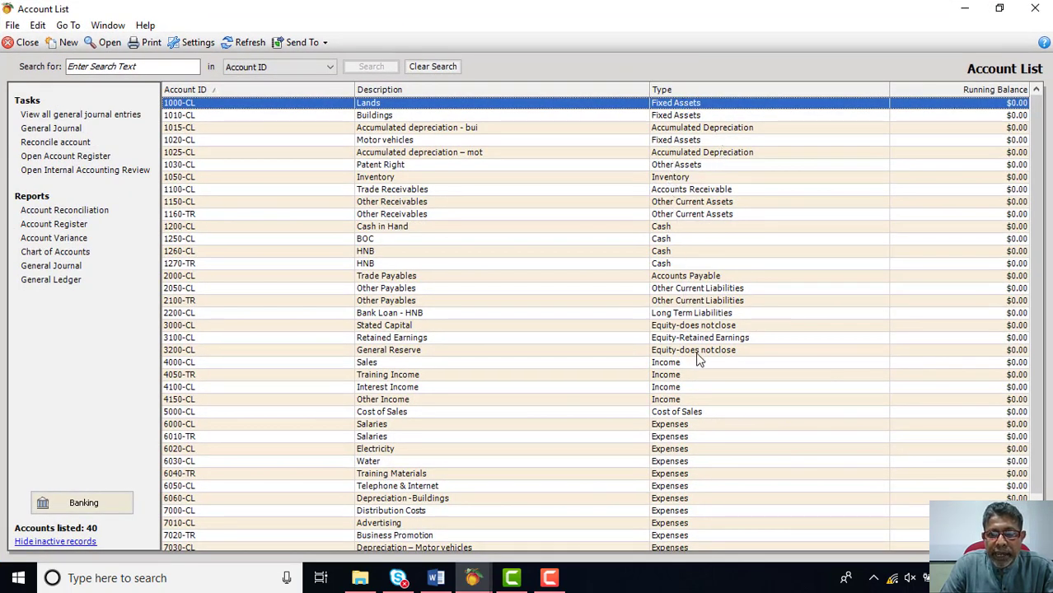
# Examine the account types assigned to the asset accounts, row by row from Buildings (1010-CL) to HNB (1270-TR)
pyautogui.click(683, 116)
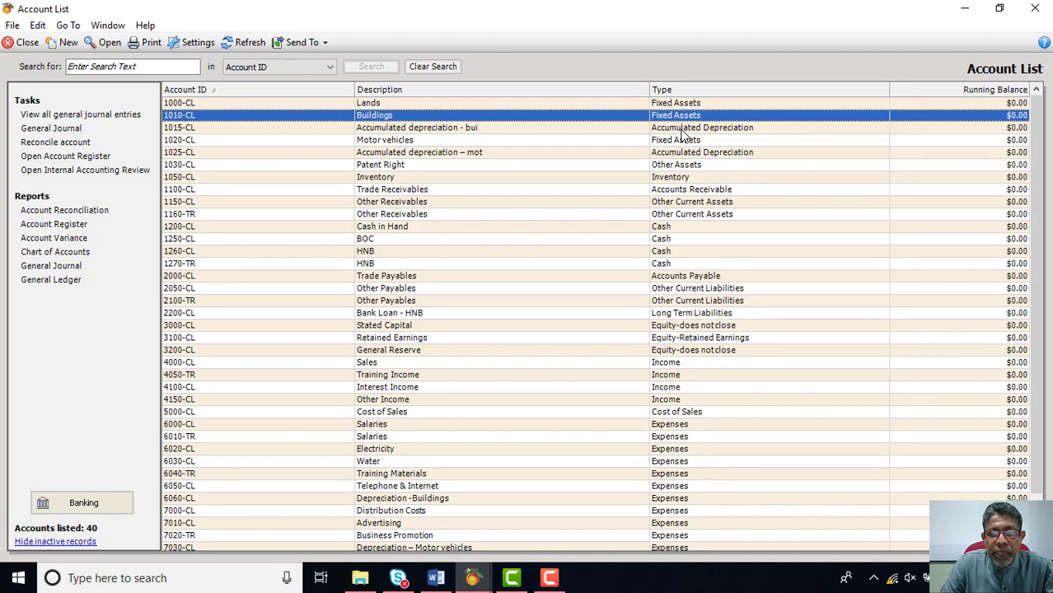
pyautogui.click(683, 135)
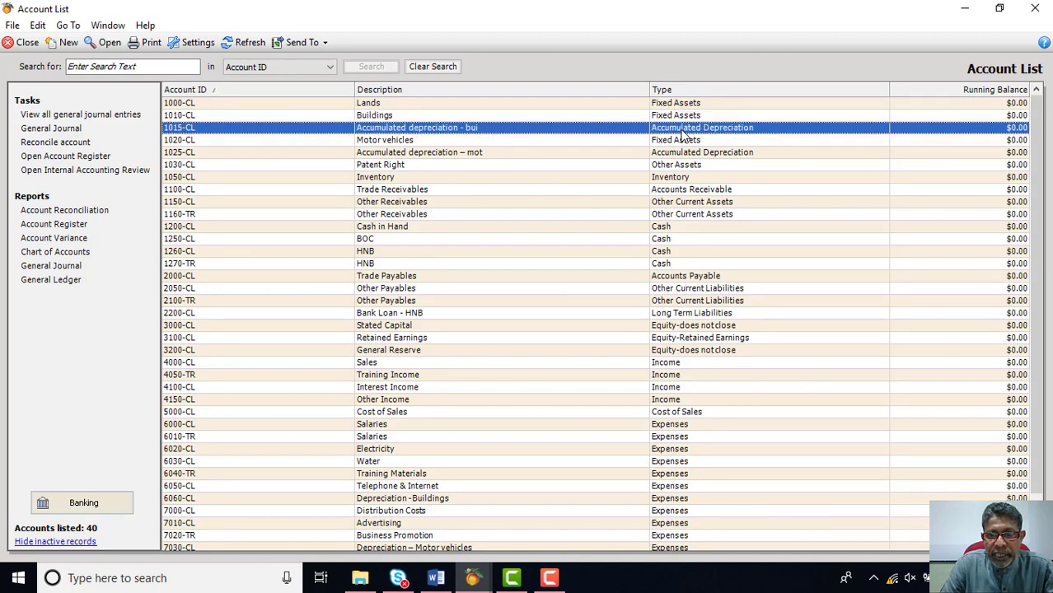
pyautogui.click(680, 141)
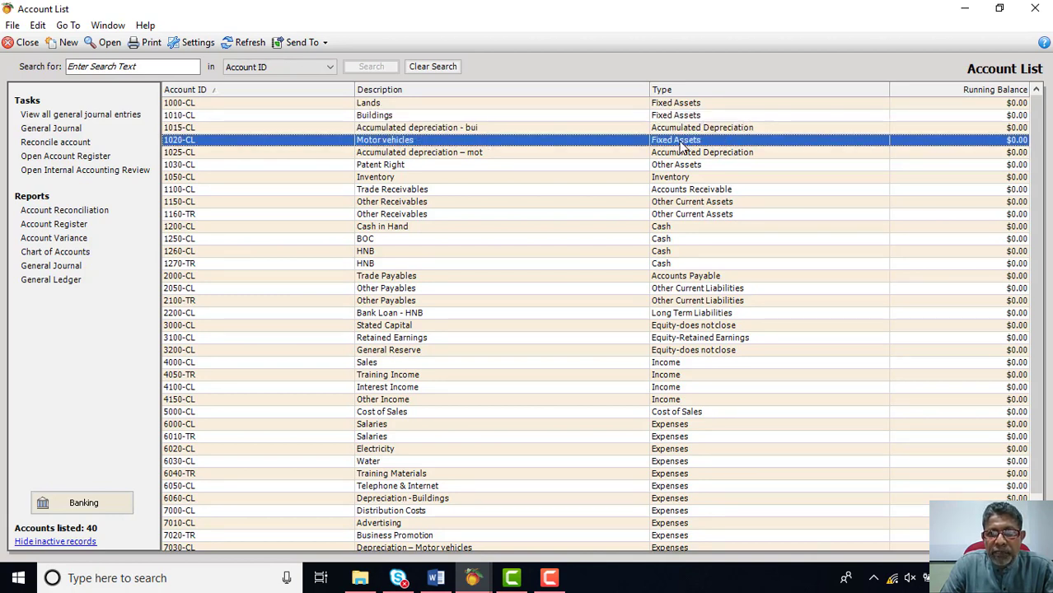
pyautogui.click(683, 153)
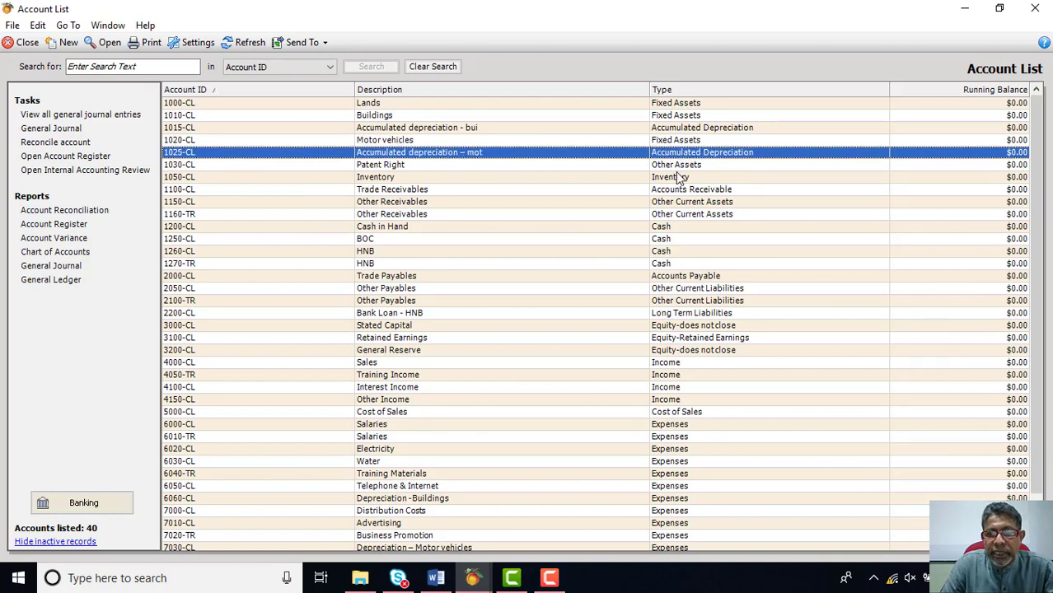
pyautogui.click(678, 166)
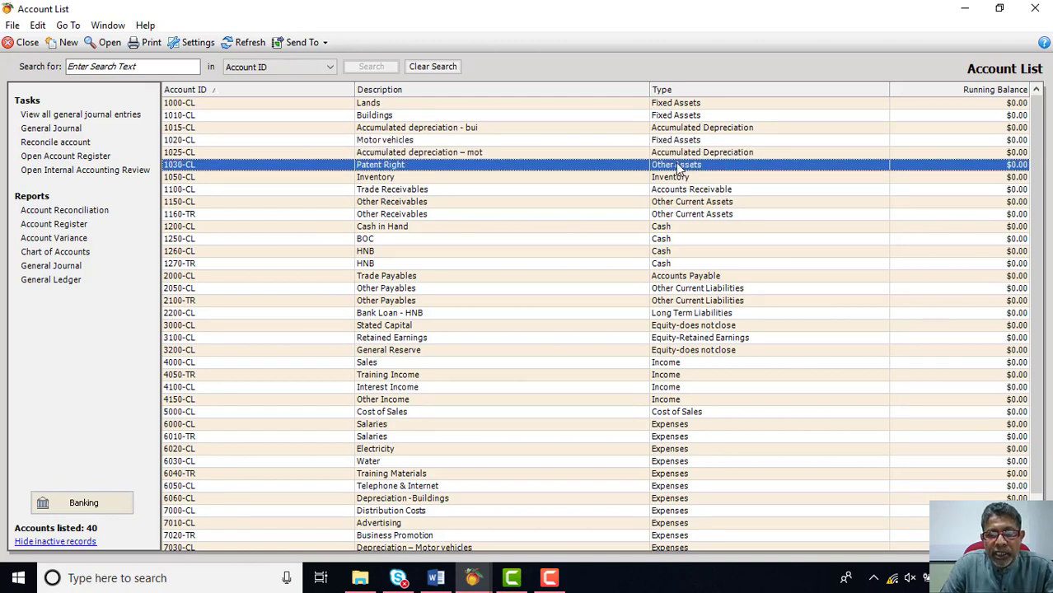
pyautogui.click(675, 178)
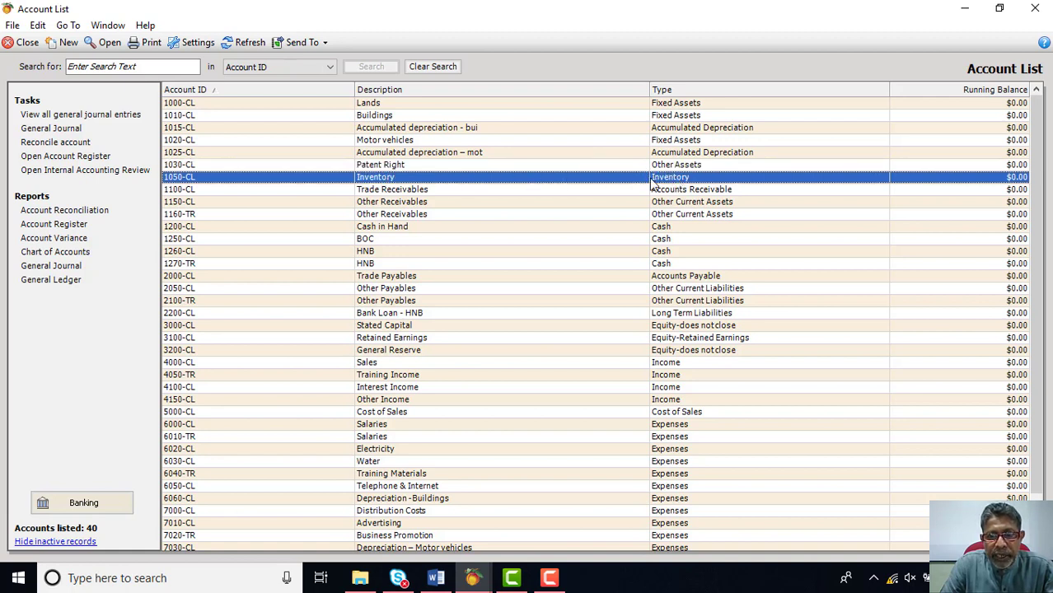
pyautogui.click(674, 191)
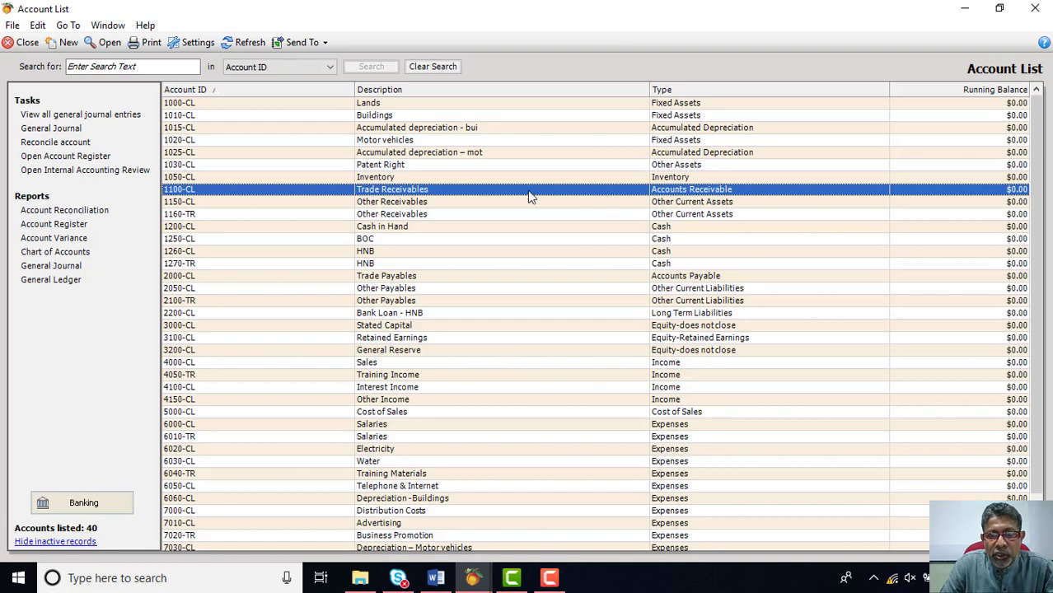
pyautogui.click(700, 203)
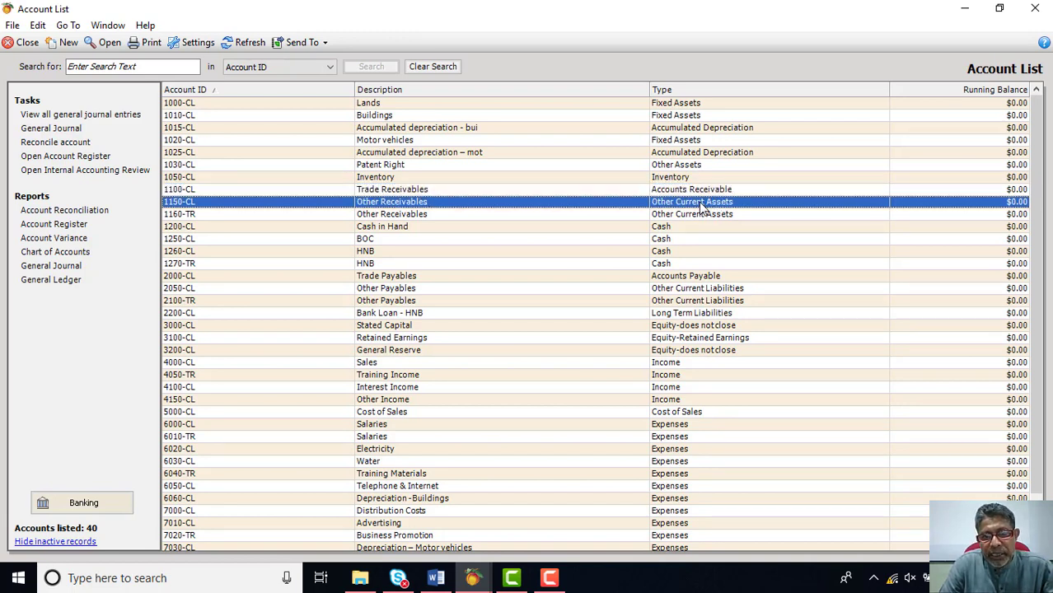
pyautogui.click(701, 213)
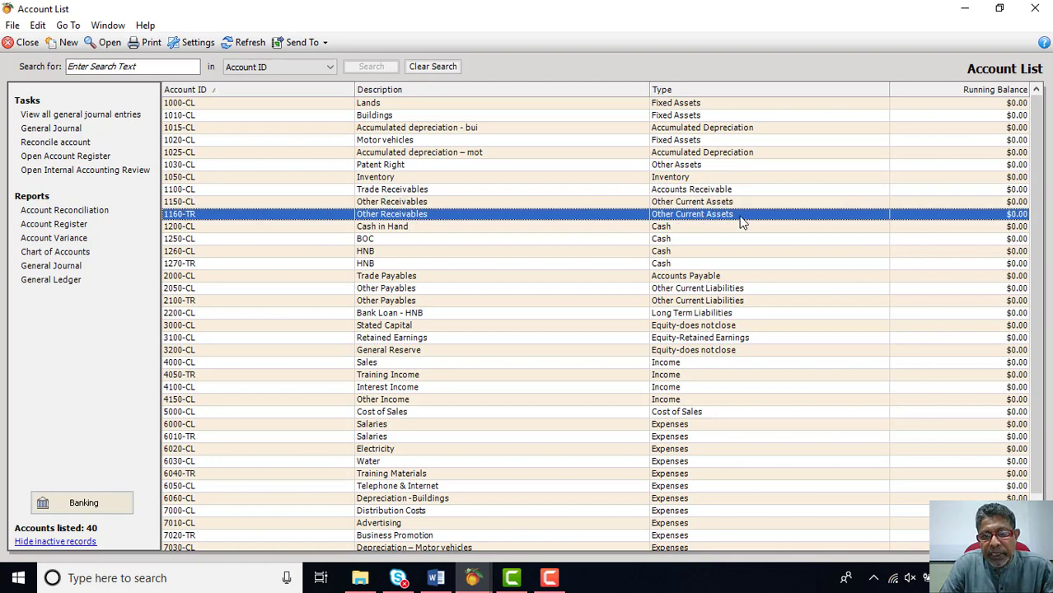
pyautogui.click(669, 230)
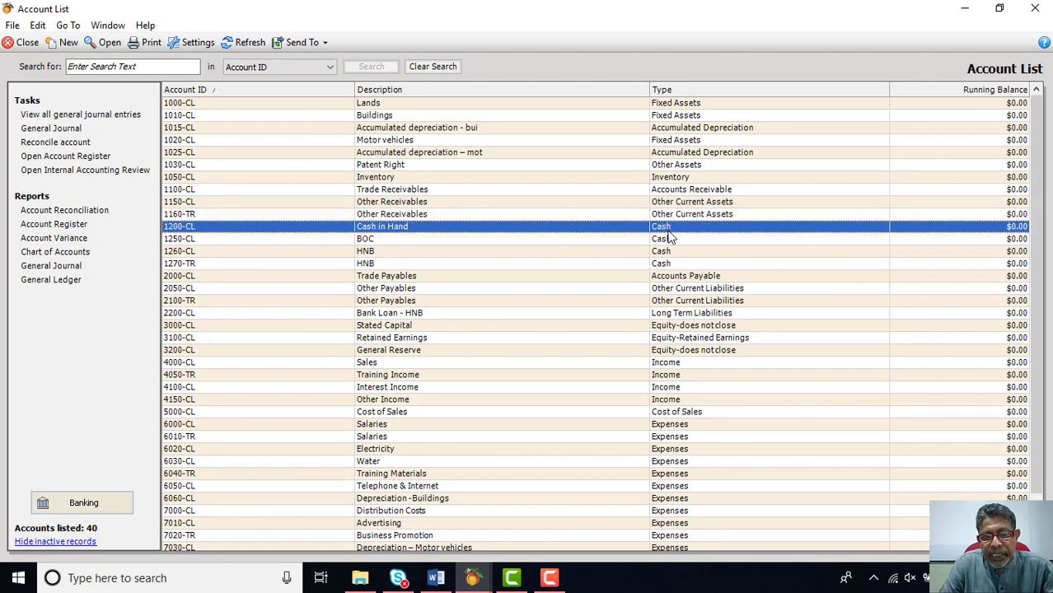
pyautogui.click(670, 239)
pyautogui.click(670, 251)
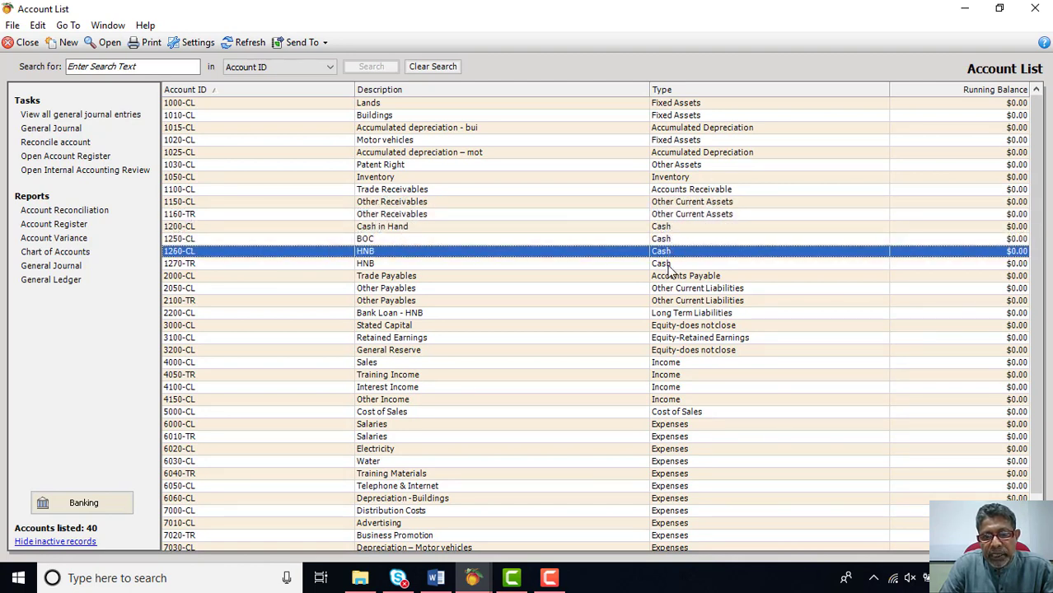
pyautogui.click(671, 264)
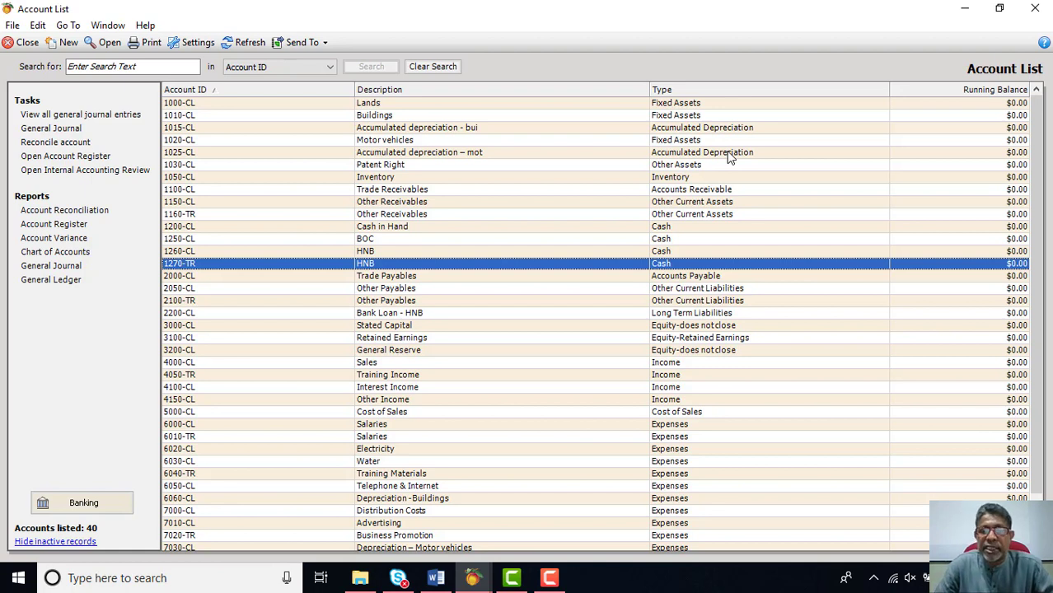
# Examine the account types from Trade Payables (2000-CL) to General Reserve (3200-CL) and the income and expense accounts, then close the Account List
pyautogui.click(695, 277)
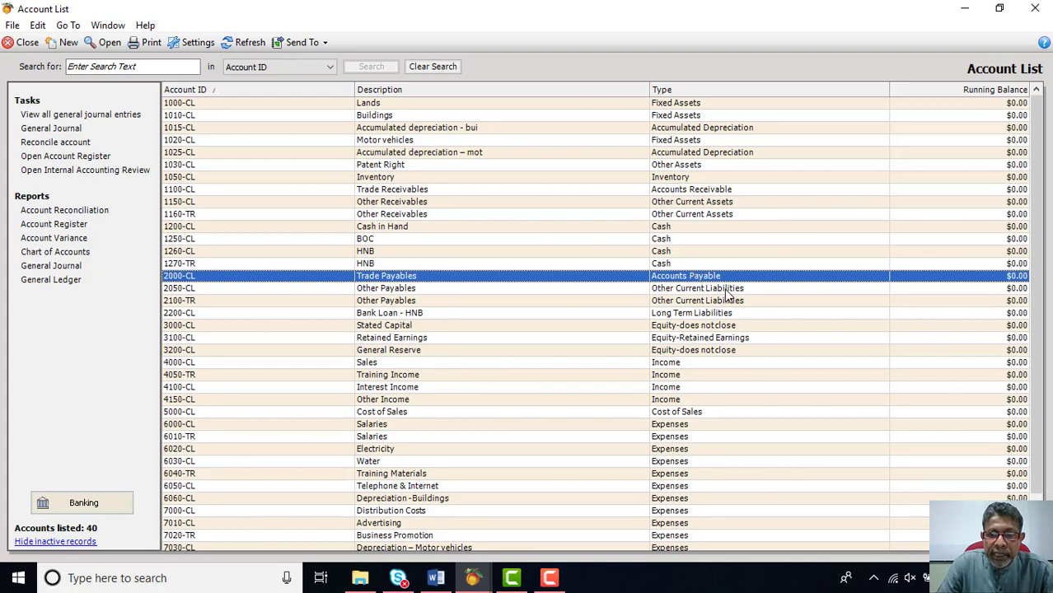
pyautogui.click(727, 290)
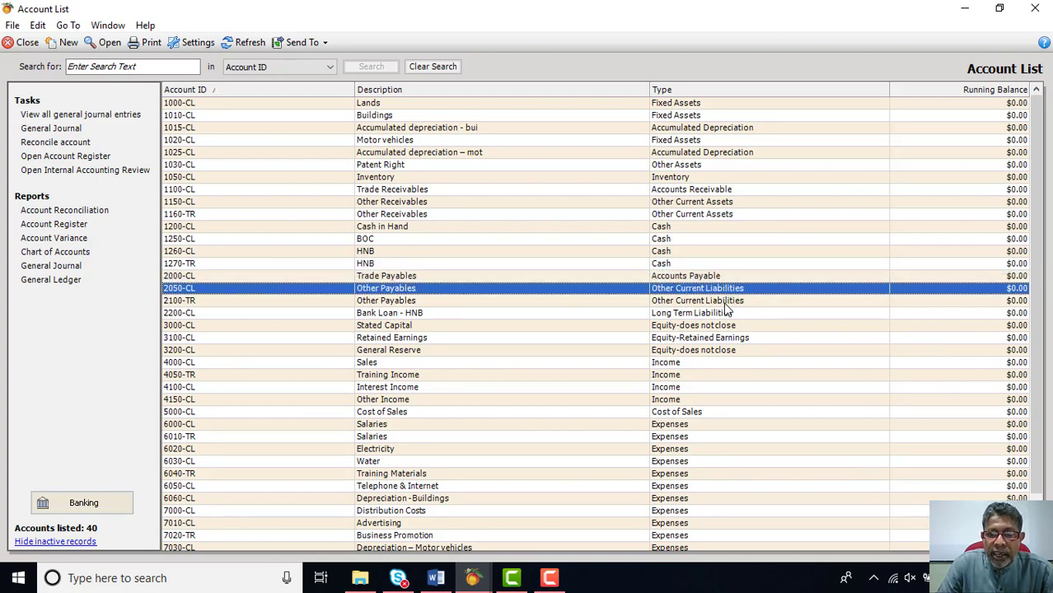
pyautogui.click(724, 301)
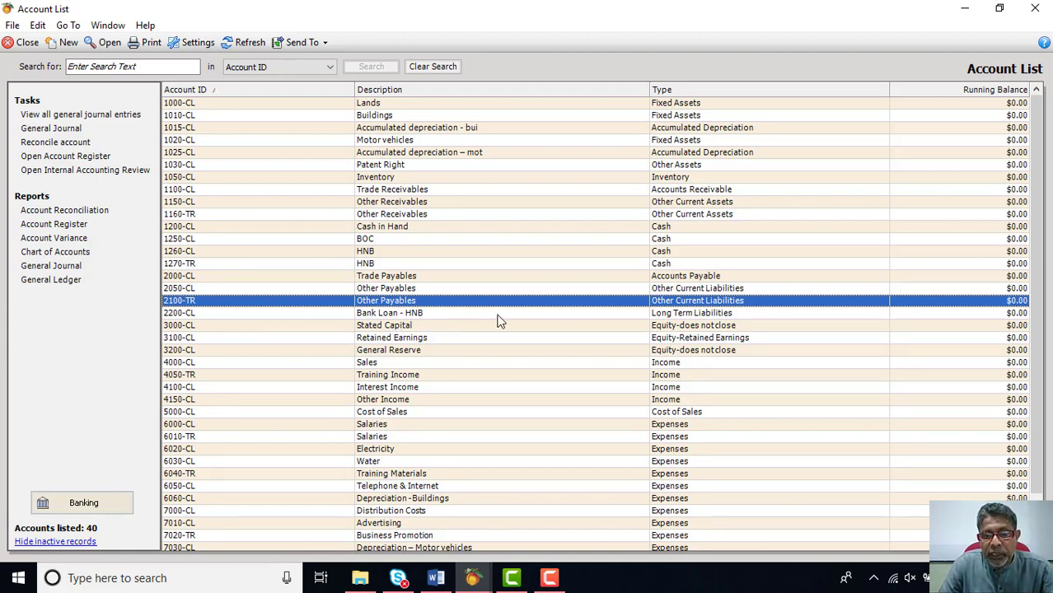
pyautogui.click(663, 315)
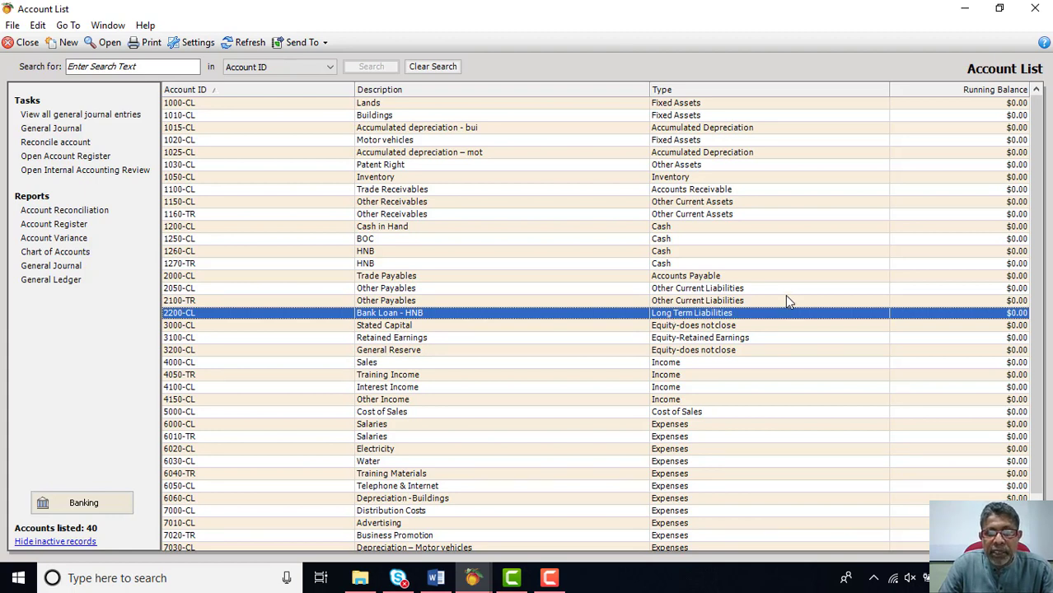
pyautogui.click(725, 326)
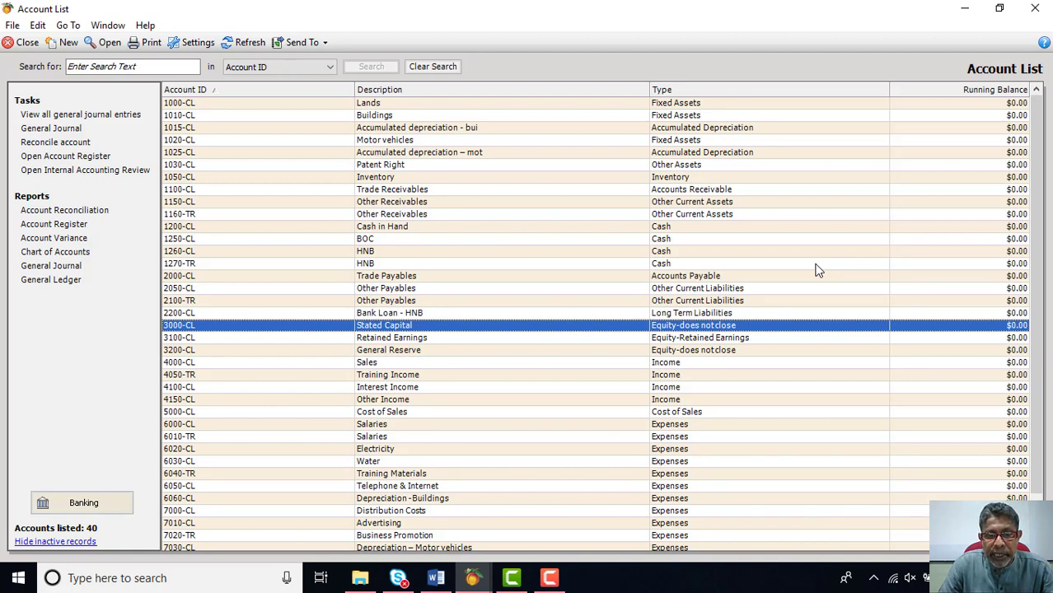
pyautogui.click(705, 338)
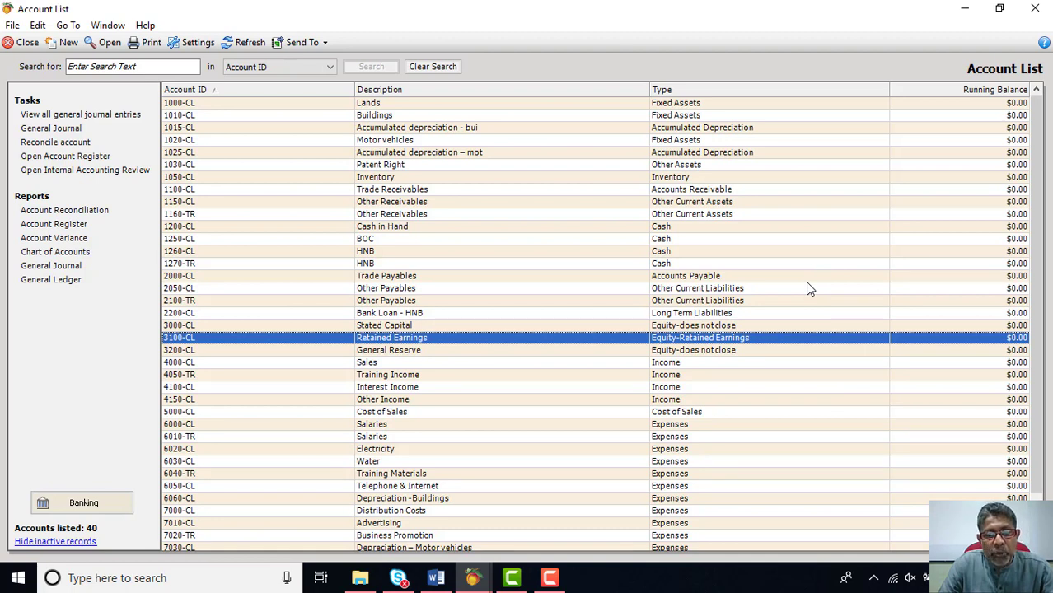
pyautogui.click(683, 352)
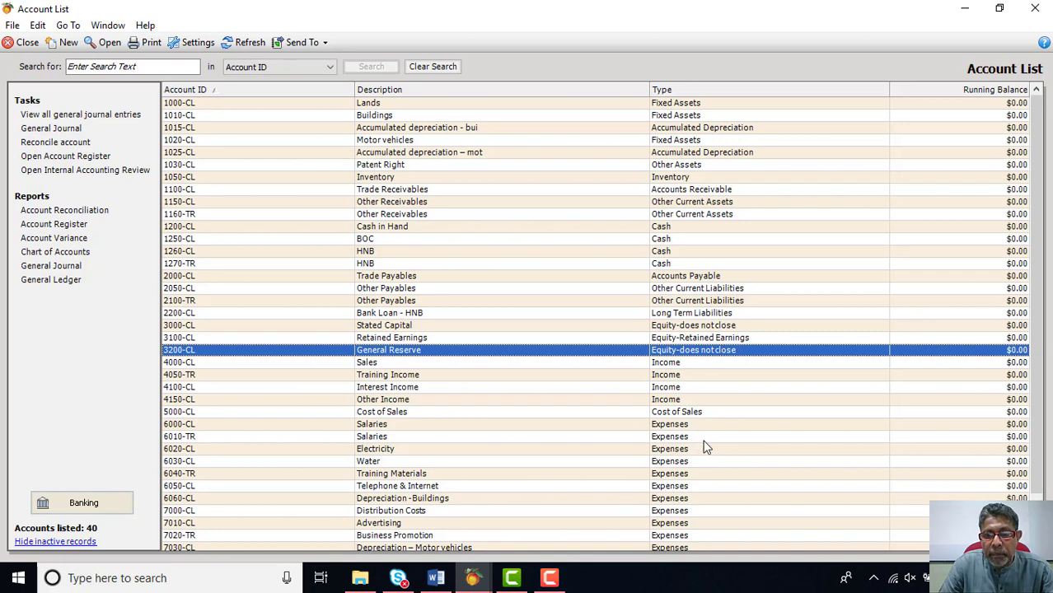
pyautogui.scroll(-2, 704, 447)
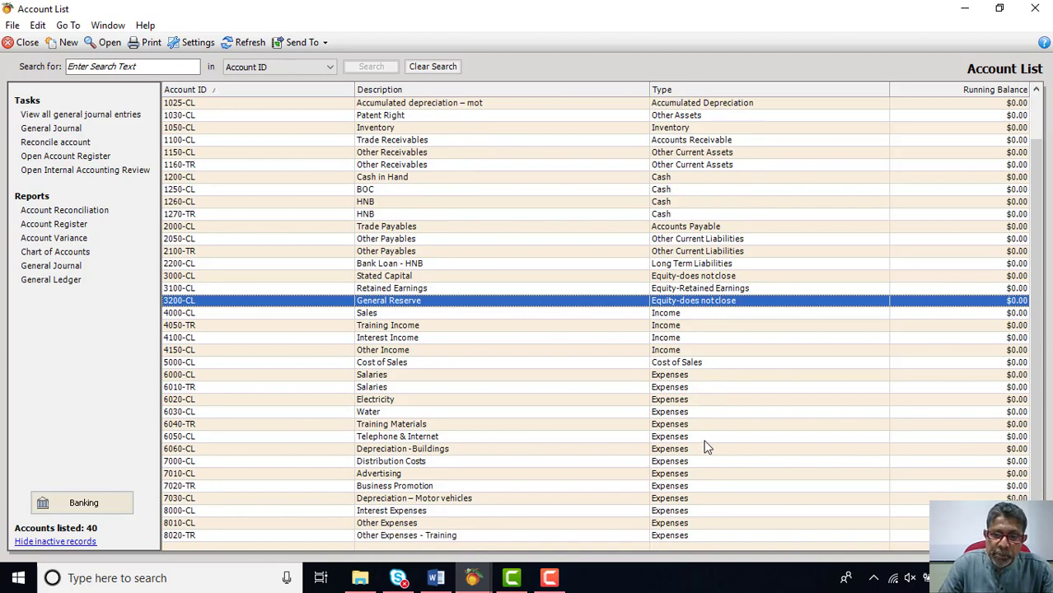
pyautogui.scroll(2, 706, 445)
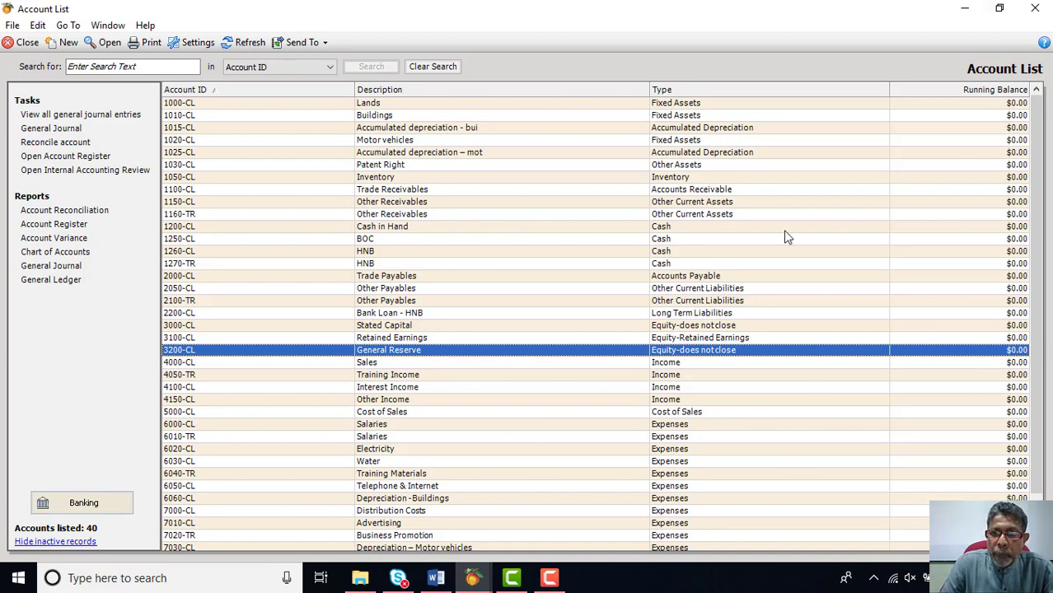
pyautogui.click(1036, 16)
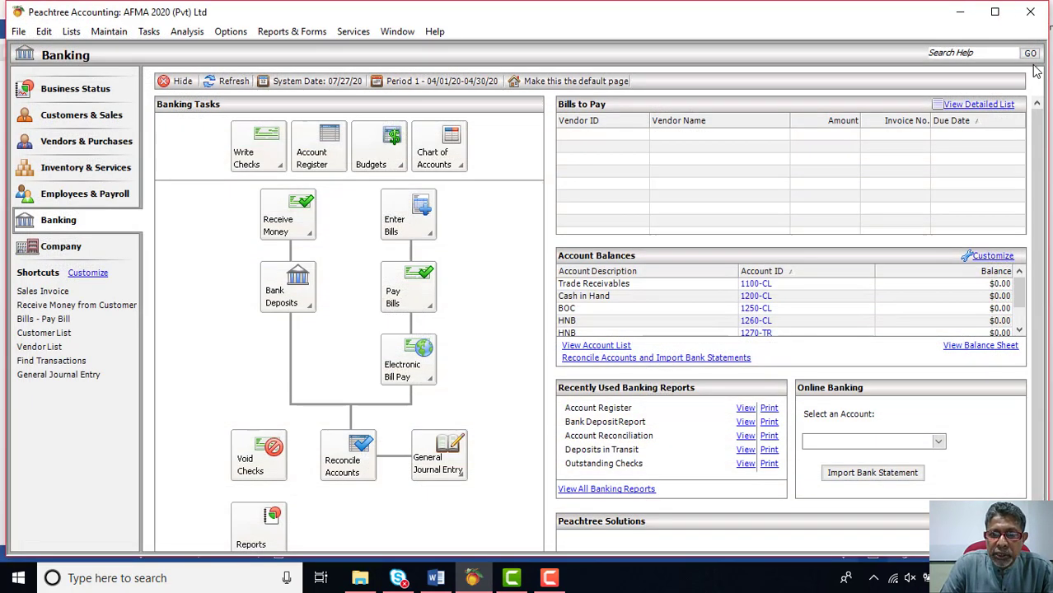
# Switch to the Chapter Four document in Word and examine Figure 4.4, the Chart of Accounts Beginning Balances window, and its trial balance totals
pyautogui.click(438, 581)
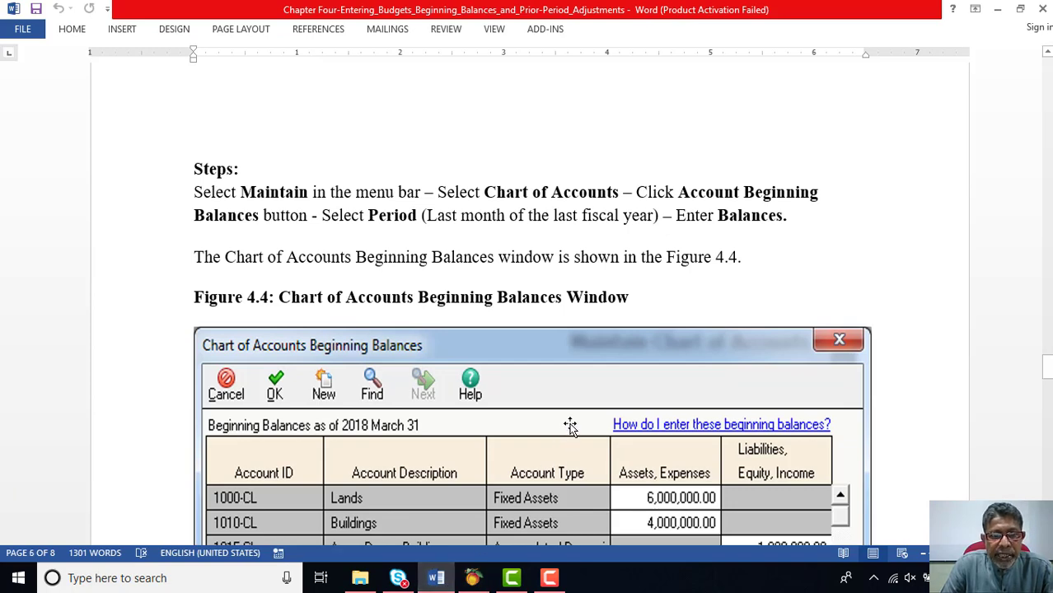
pyautogui.scroll(-1, 570, 426)
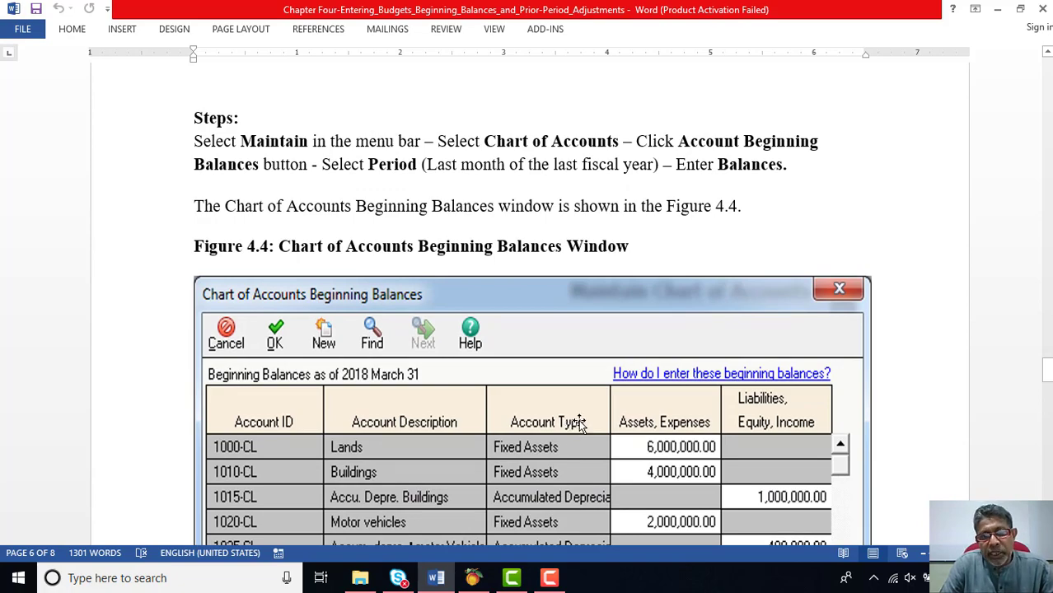
pyautogui.scroll(-9, 579, 423)
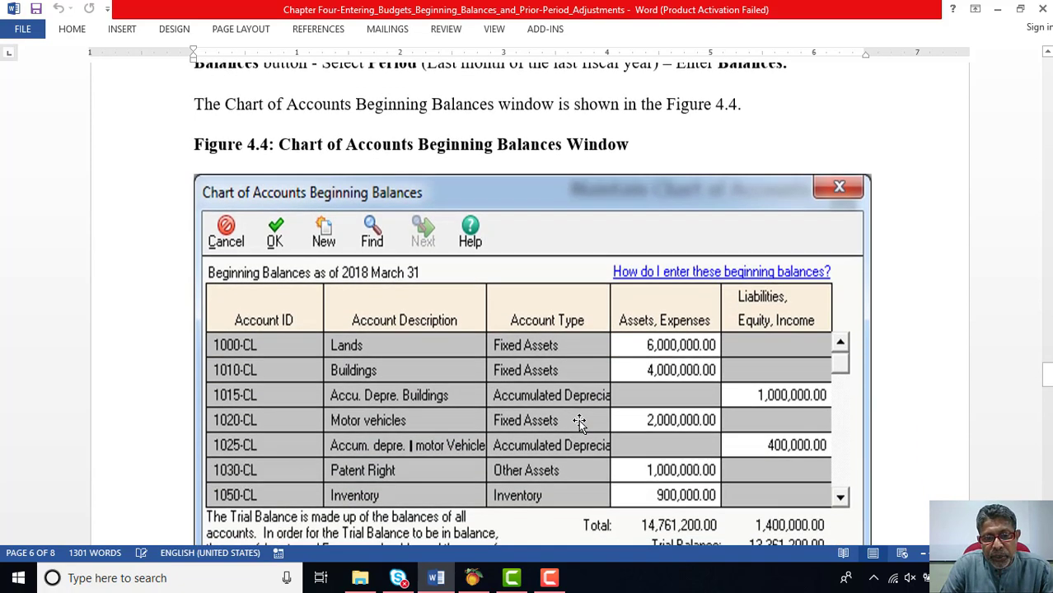
pyautogui.scroll(4, 580, 423)
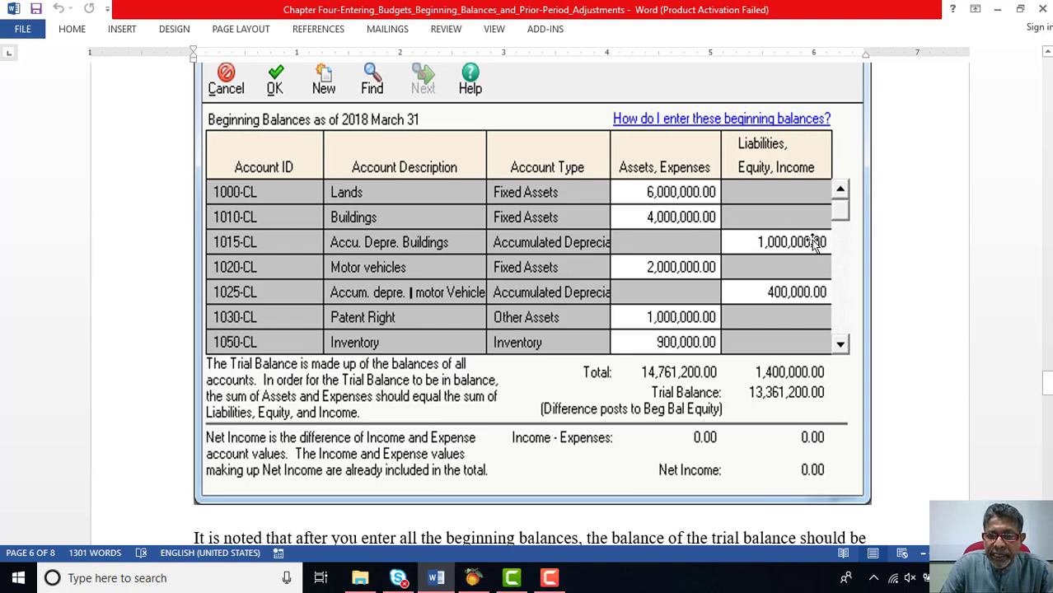
pyautogui.scroll(-1, 814, 242)
pyautogui.scroll(-1, 816, 174)
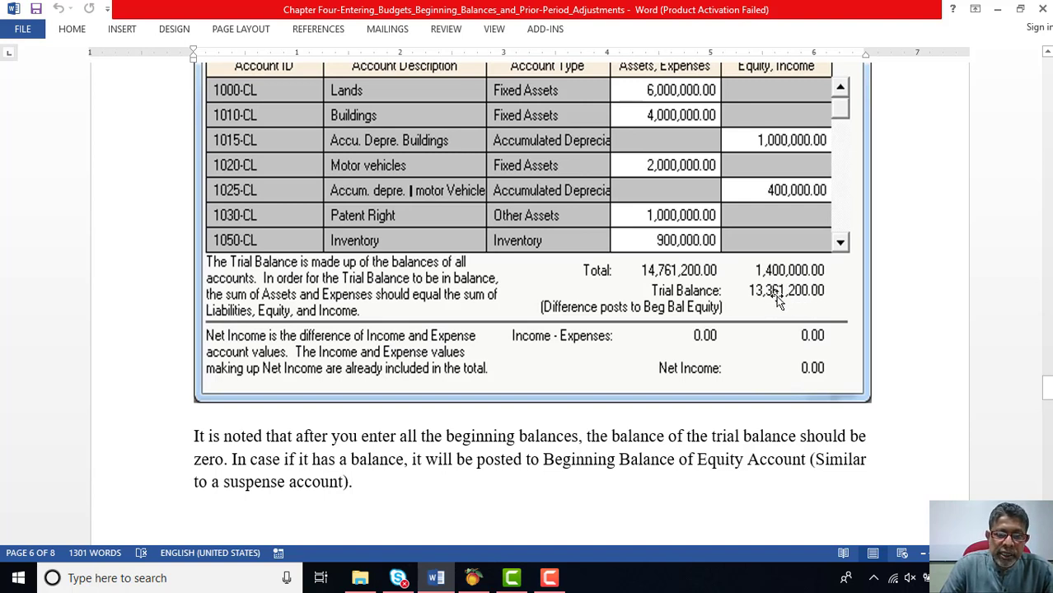
# Read the note on the trial balance and the Activity 4.5 table of beginning balances as at 31/03/2020, from Lands to General Reserve
pyautogui.scroll(-5, 777, 301)
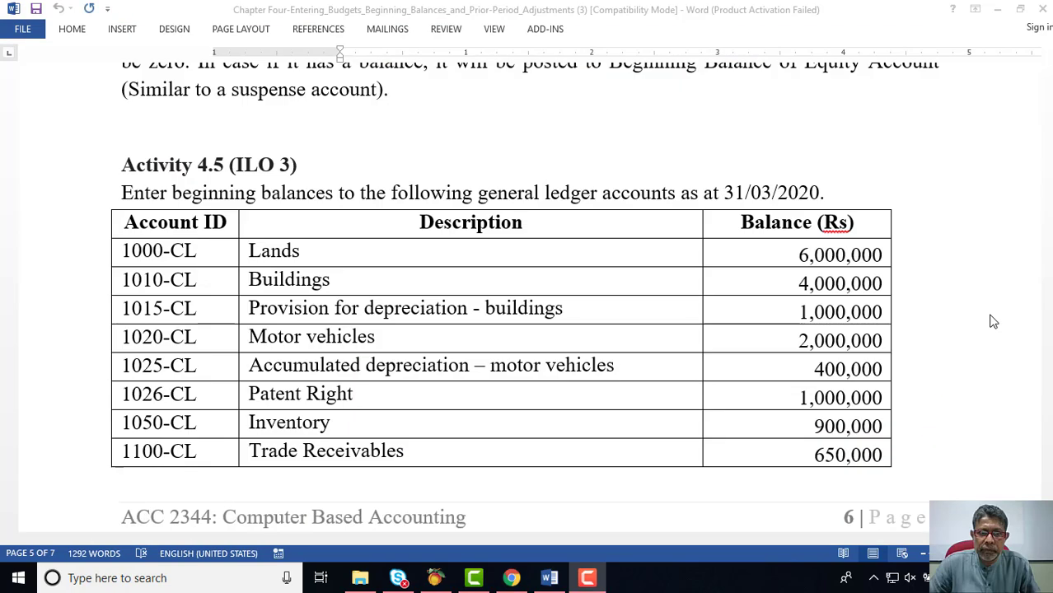
pyautogui.scroll(3, 993, 321)
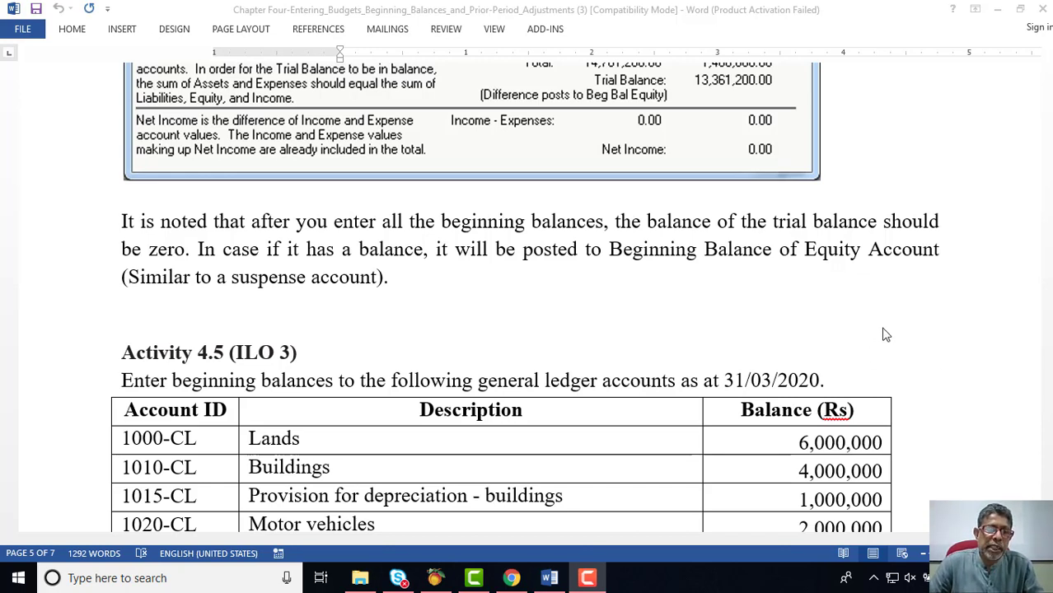
pyautogui.scroll(-6, 886, 334)
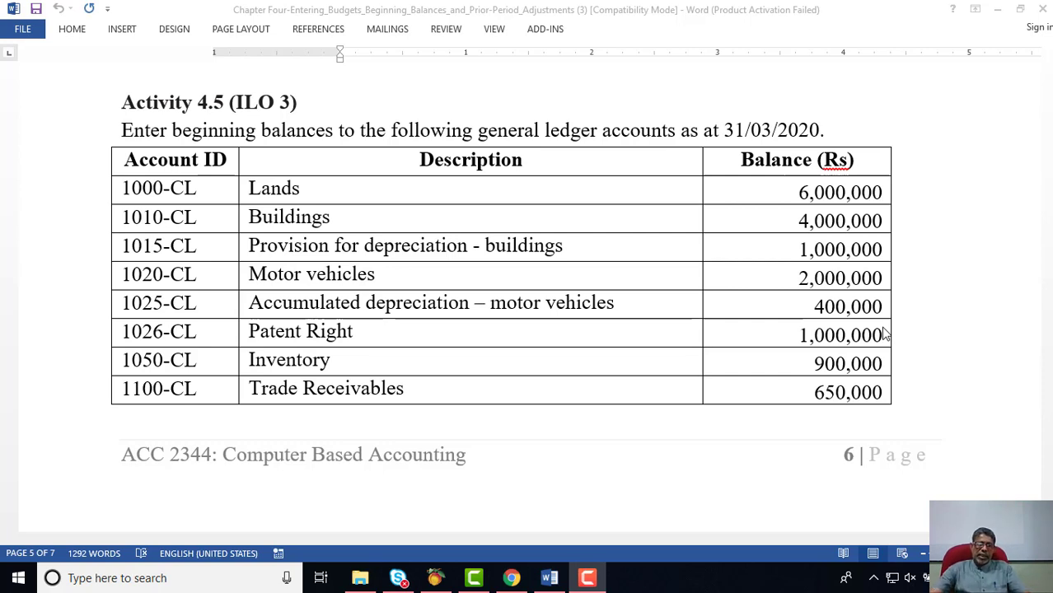
pyautogui.scroll(-3, 894, 355)
pyautogui.scroll(-10, 894, 354)
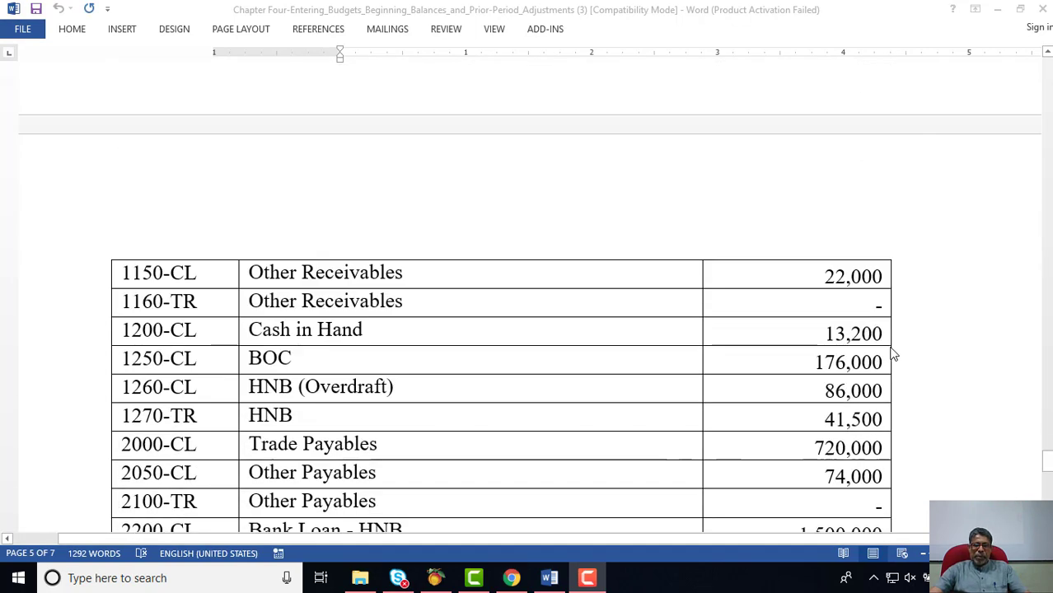
pyautogui.scroll(-2, 894, 354)
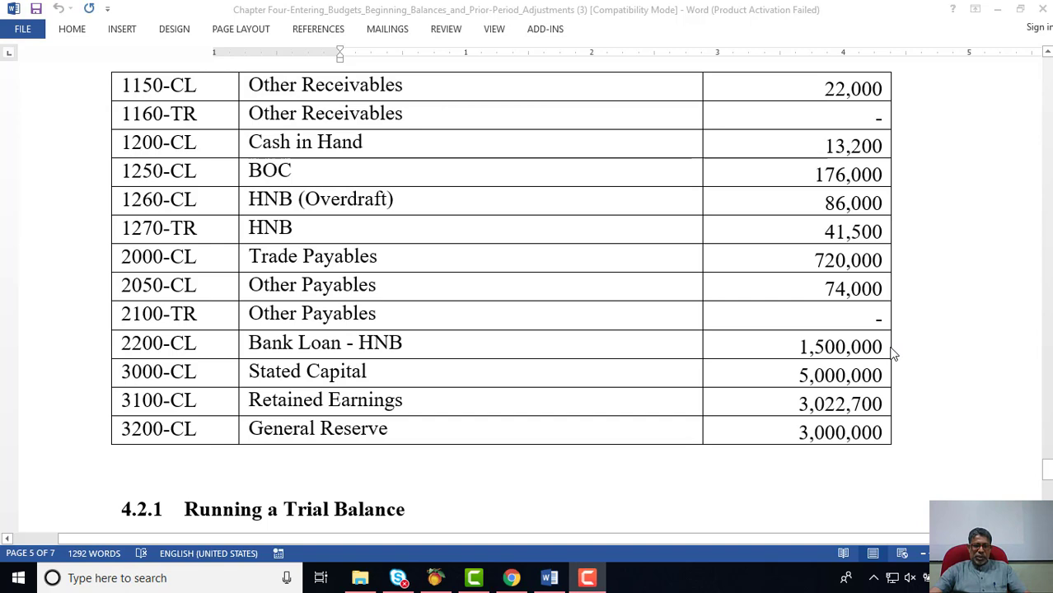
pyautogui.scroll(2, 894, 354)
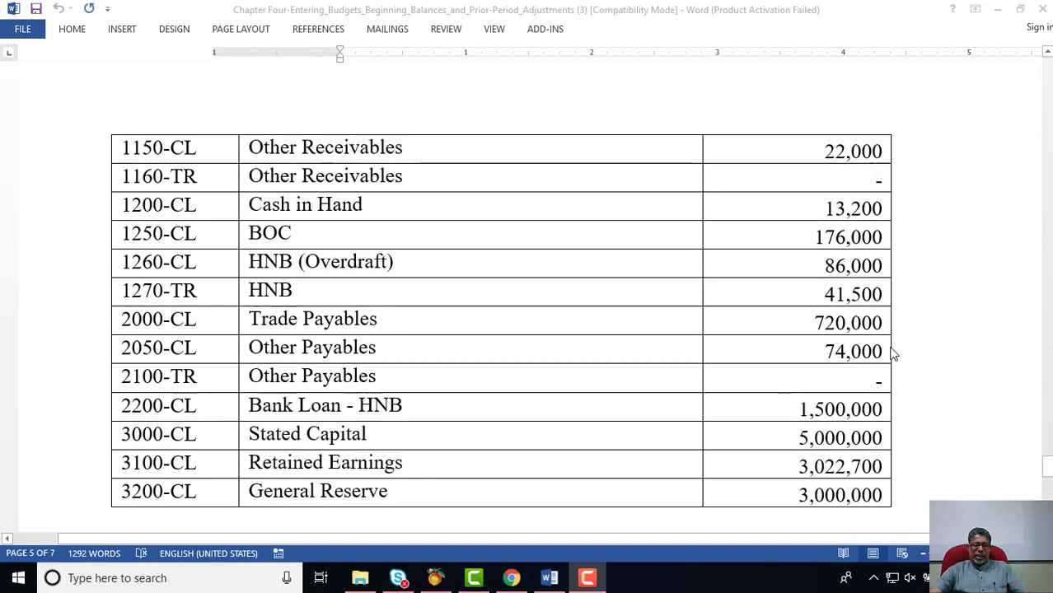
pyautogui.scroll(12, 894, 354)
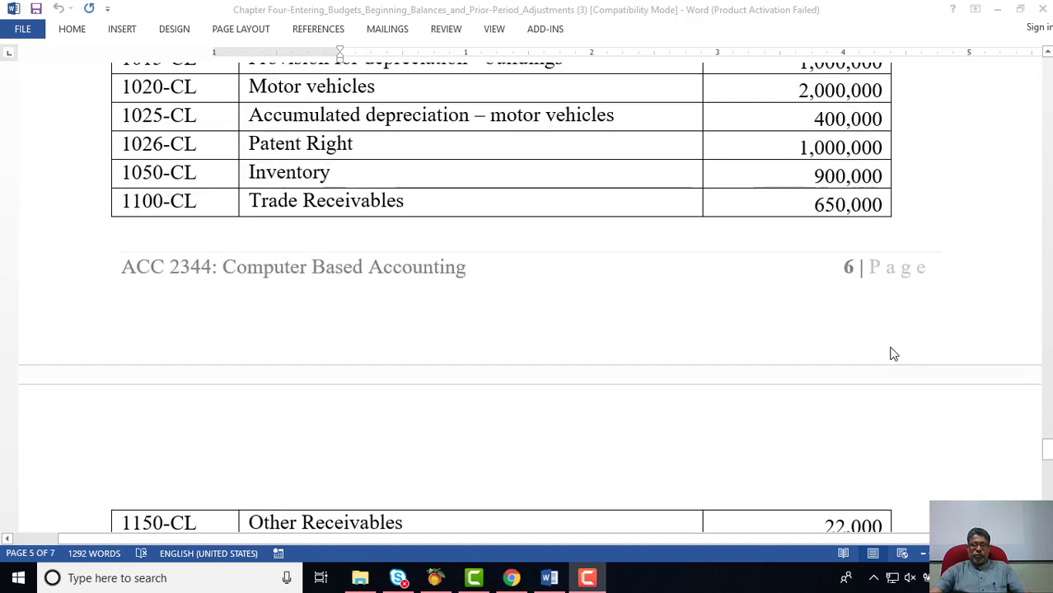
pyautogui.scroll(4, 894, 354)
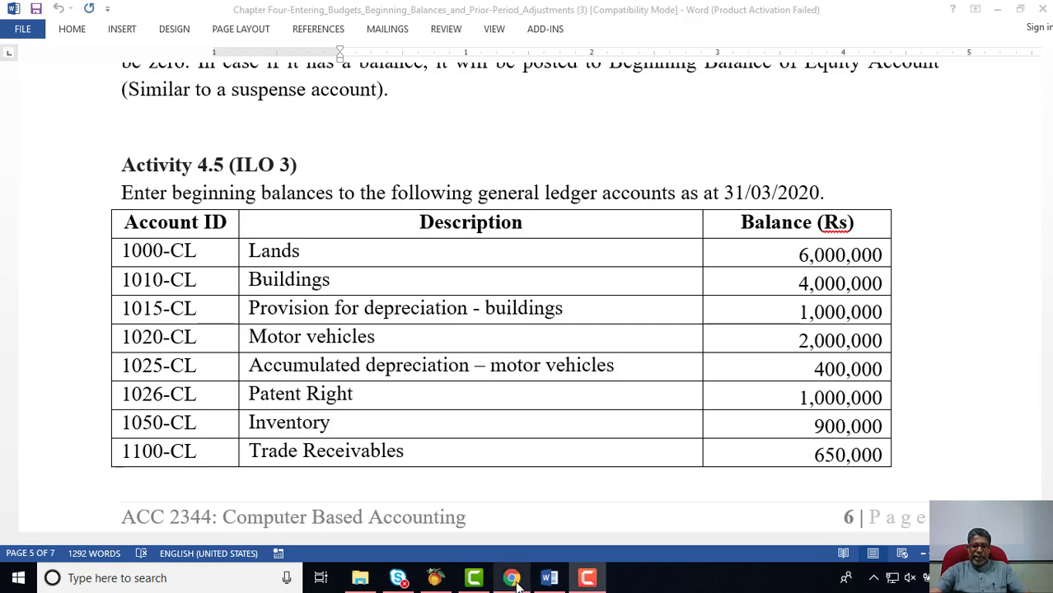
# Switch to Peachtree Accounting and view the open accounting periods, then close the period dialog without changing anything
pyautogui.click(435, 577)
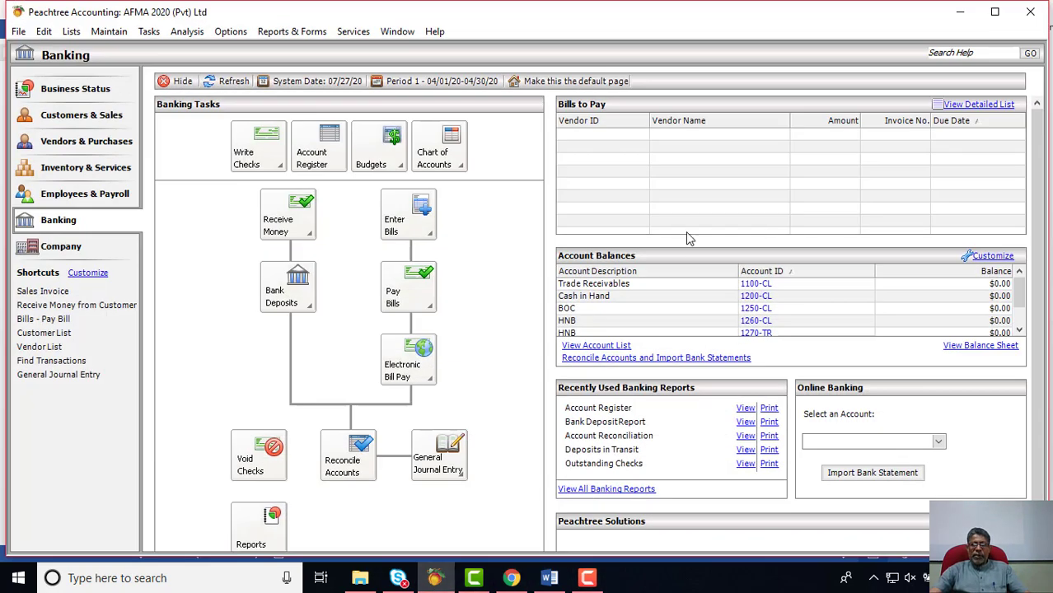
pyautogui.click(463, 82)
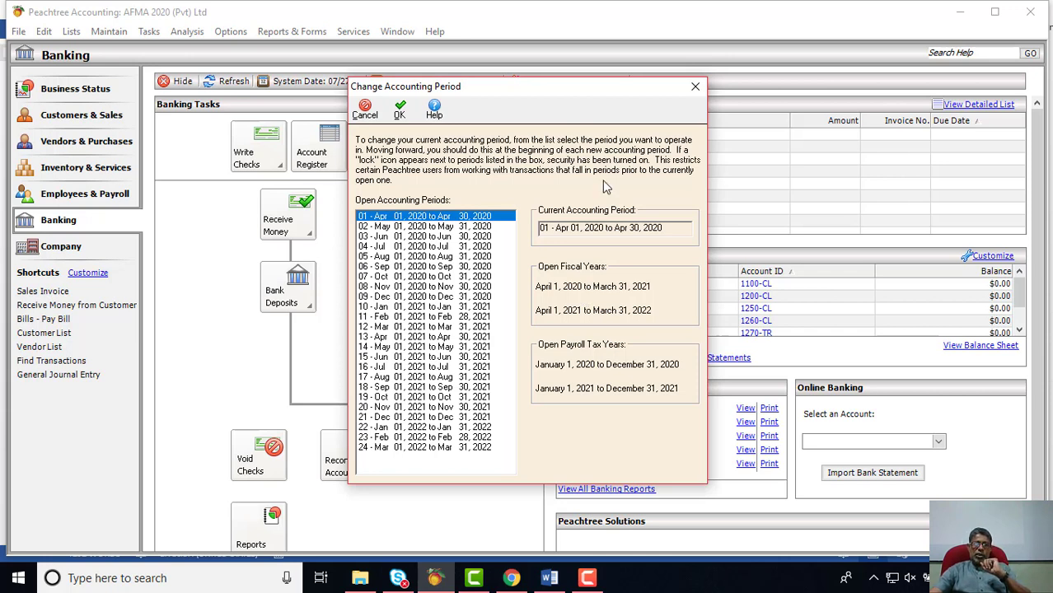
pyautogui.click(694, 87)
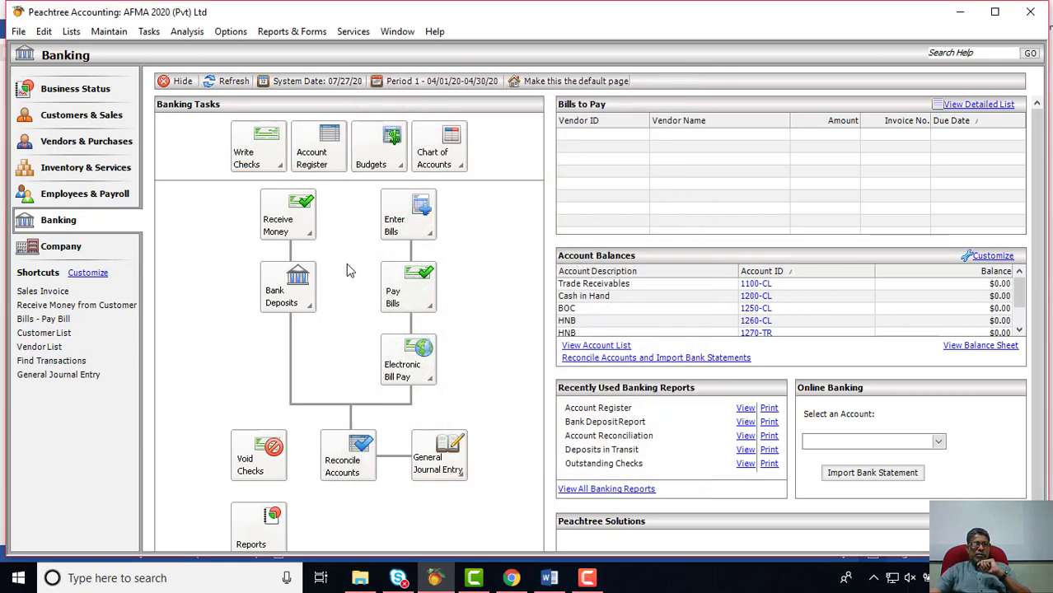
# Open Account Beginning Balances through a new chart of accounts entry, for the period From 1/3/20 through 31/3/20
pyautogui.click(439, 169)
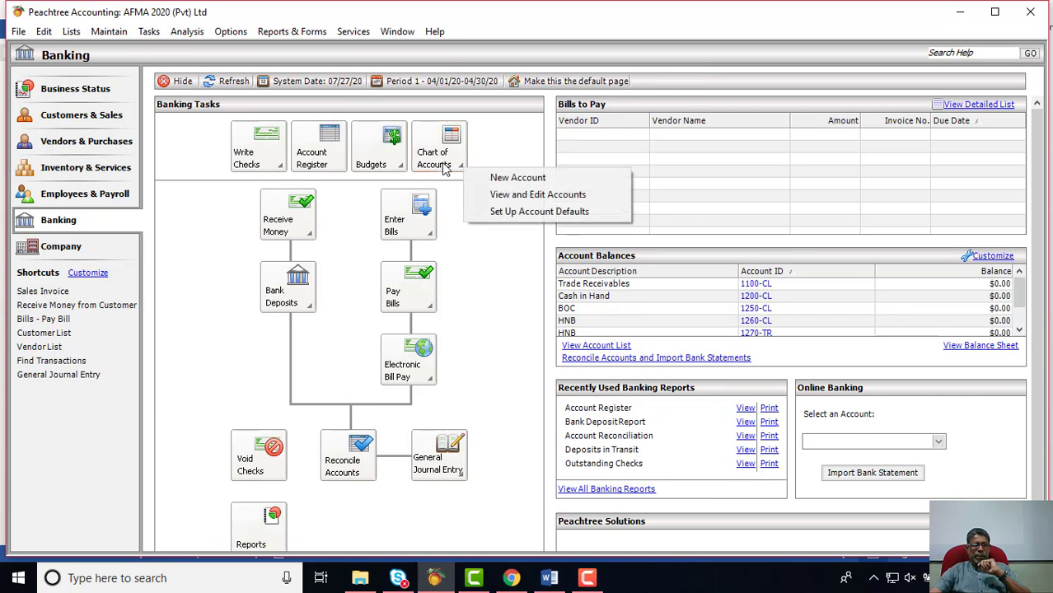
pyautogui.click(518, 180)
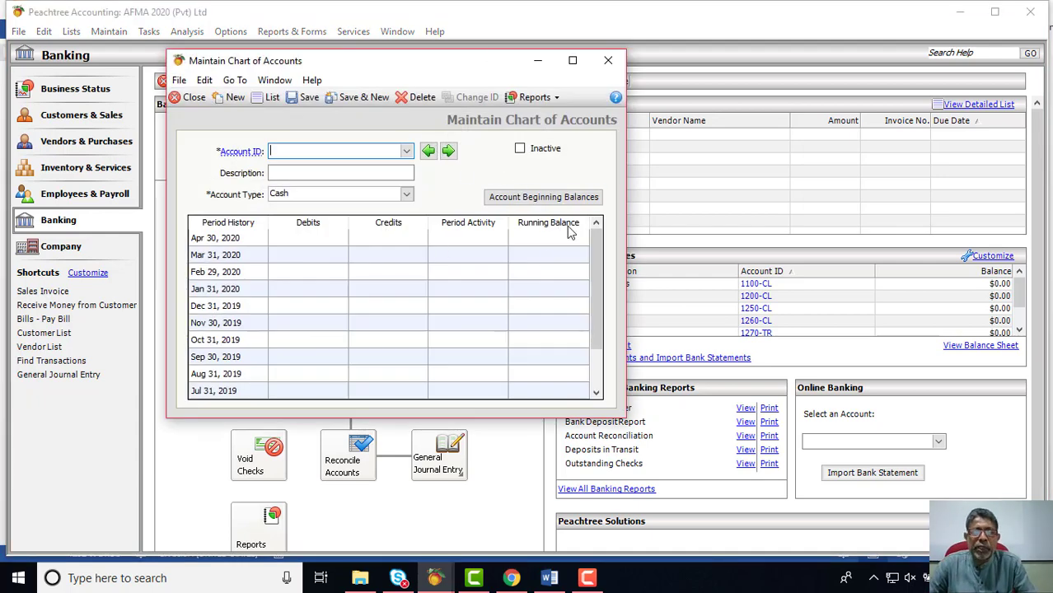
pyautogui.click(545, 200)
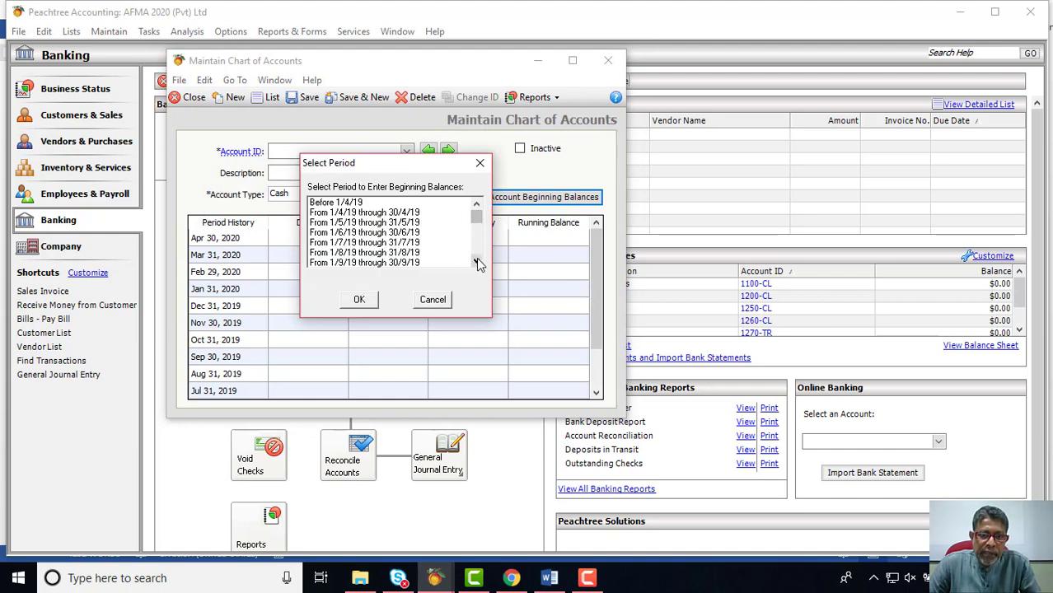
pyautogui.click(476, 261)
pyautogui.click(477, 261)
pyautogui.click(476, 262)
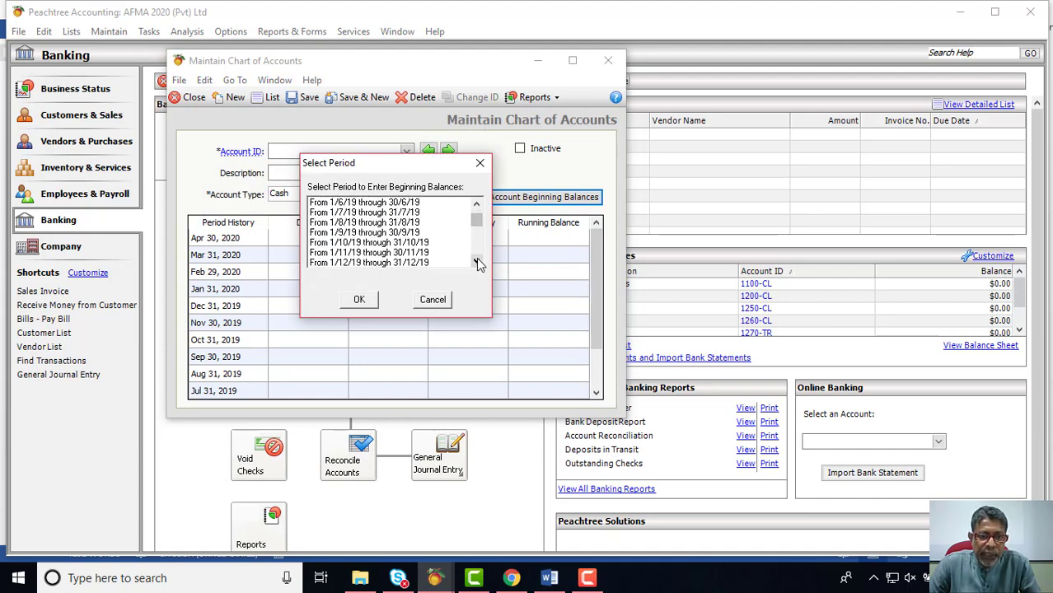
pyautogui.click(476, 261)
pyautogui.click(476, 261)
pyautogui.click(476, 261)
pyautogui.click(477, 261)
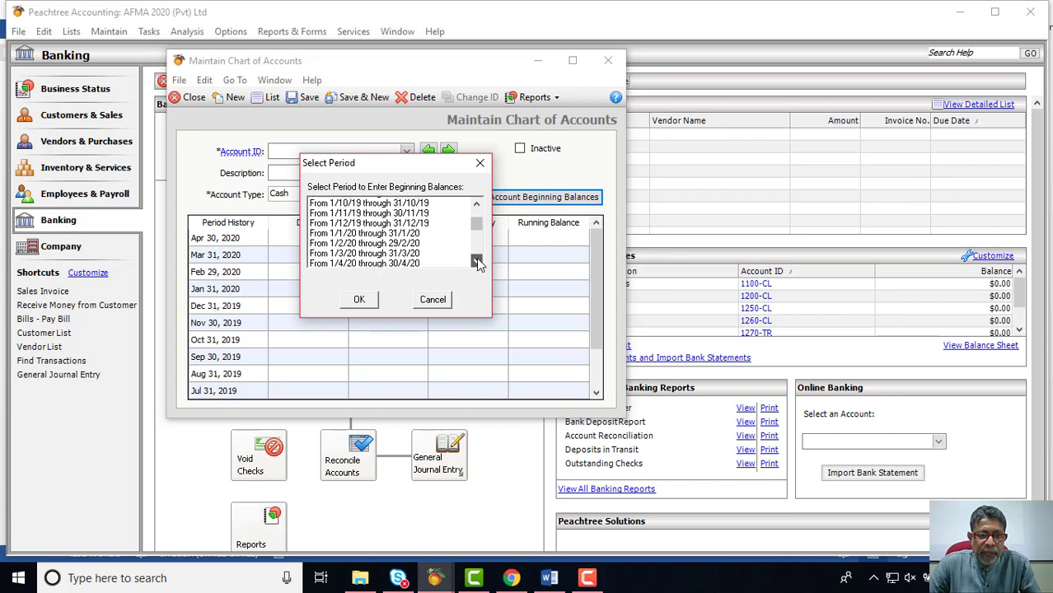
pyautogui.click(385, 254)
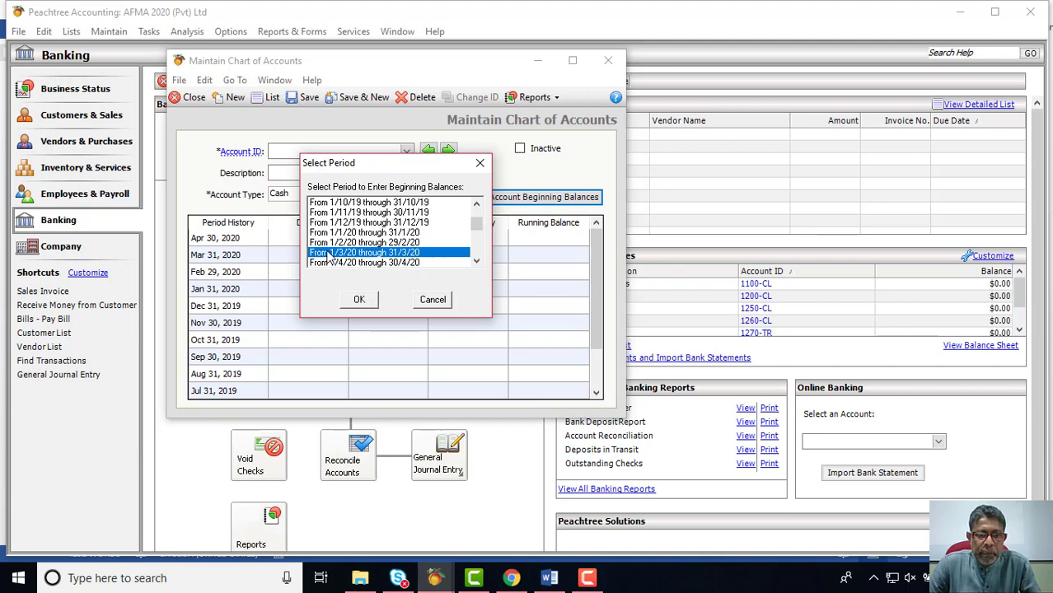
pyautogui.click(360, 301)
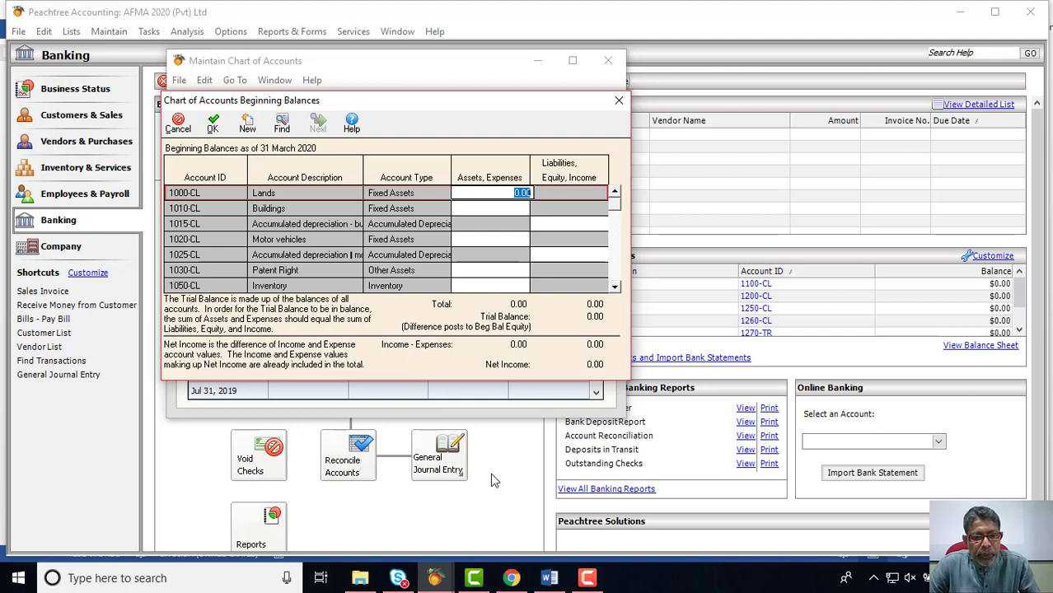
# Check the Activity 4.5 balances table in Word, then return to the beginning balances window in Peachtree Accounting
pyautogui.click(549, 578)
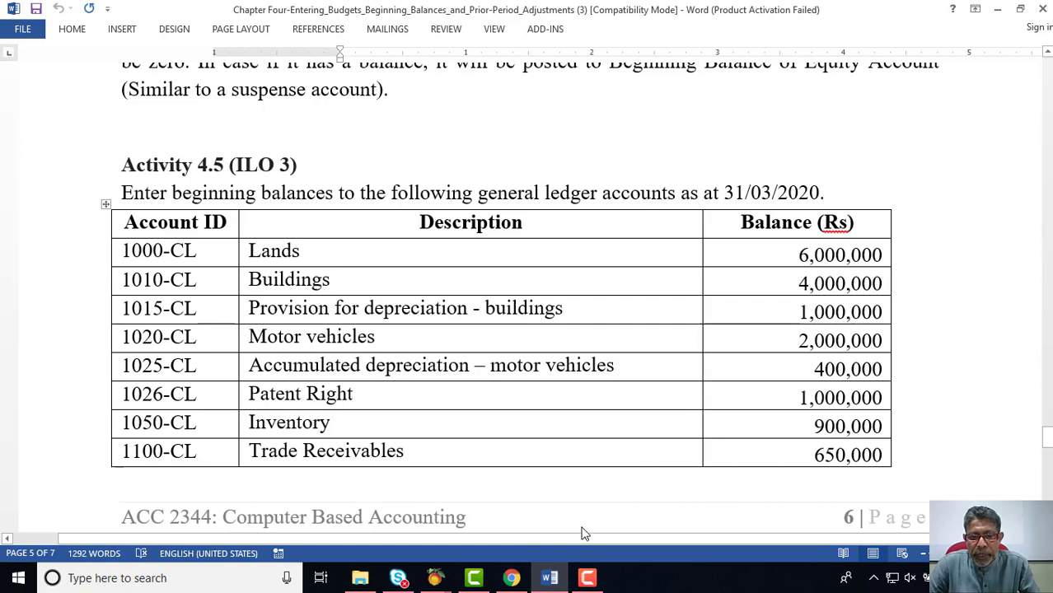
pyautogui.click(550, 578)
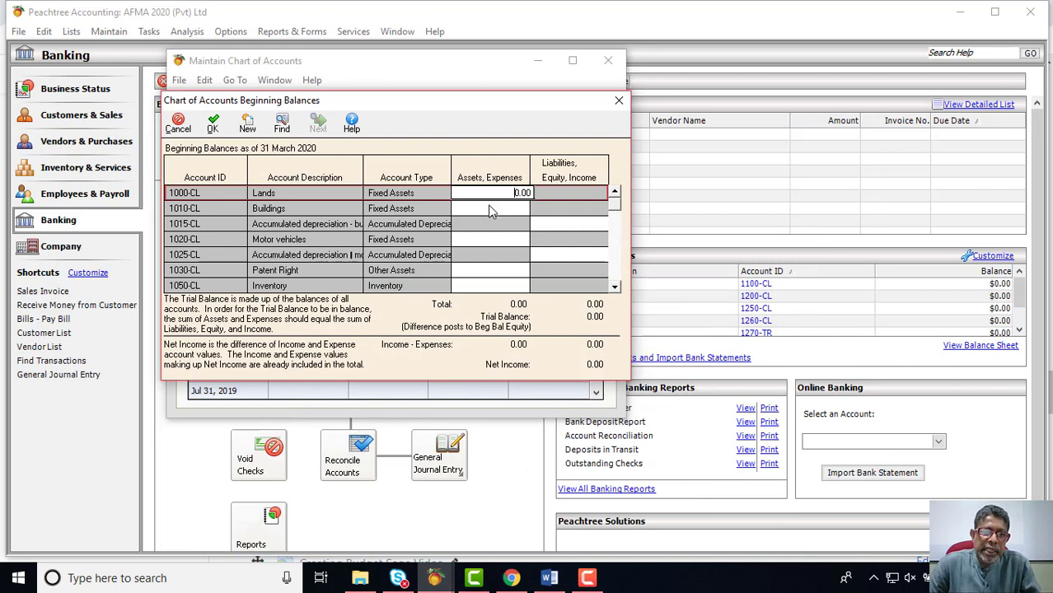
# Look up the Lands balance in the Word table and enter 6,000,000 for account 1000-CL in Peachtree's beginning balances
pyautogui.moveTo(616, 286); pyautogui.dragTo(619, 200)
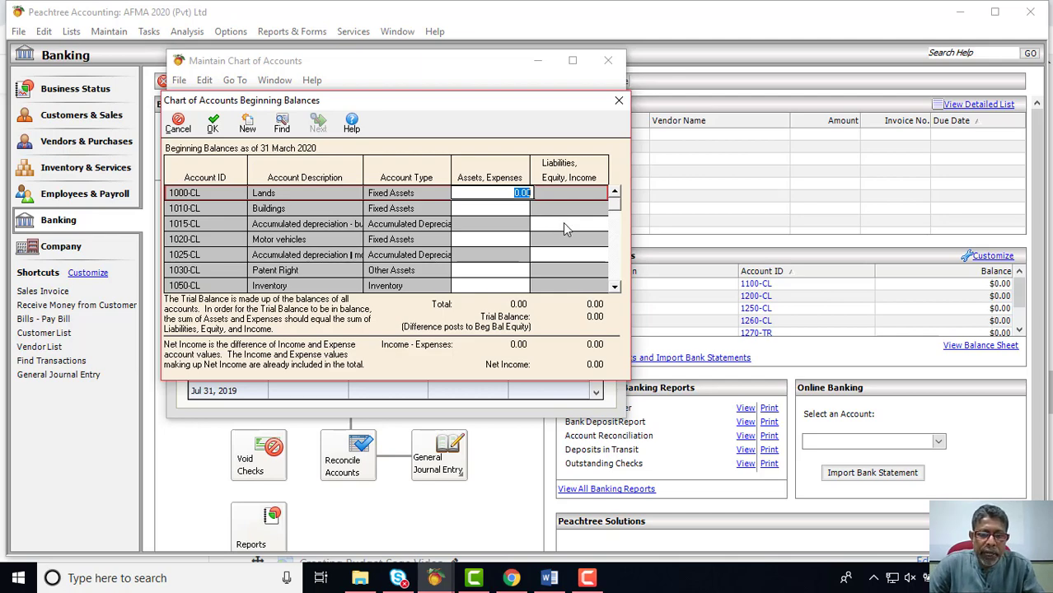
pyautogui.click(553, 580)
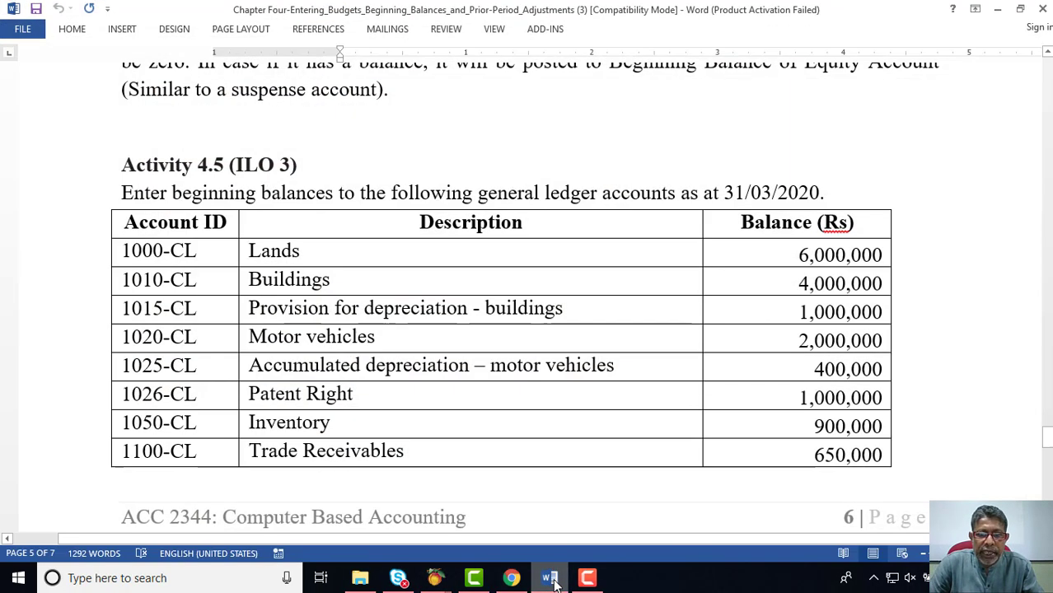
pyautogui.click(553, 581)
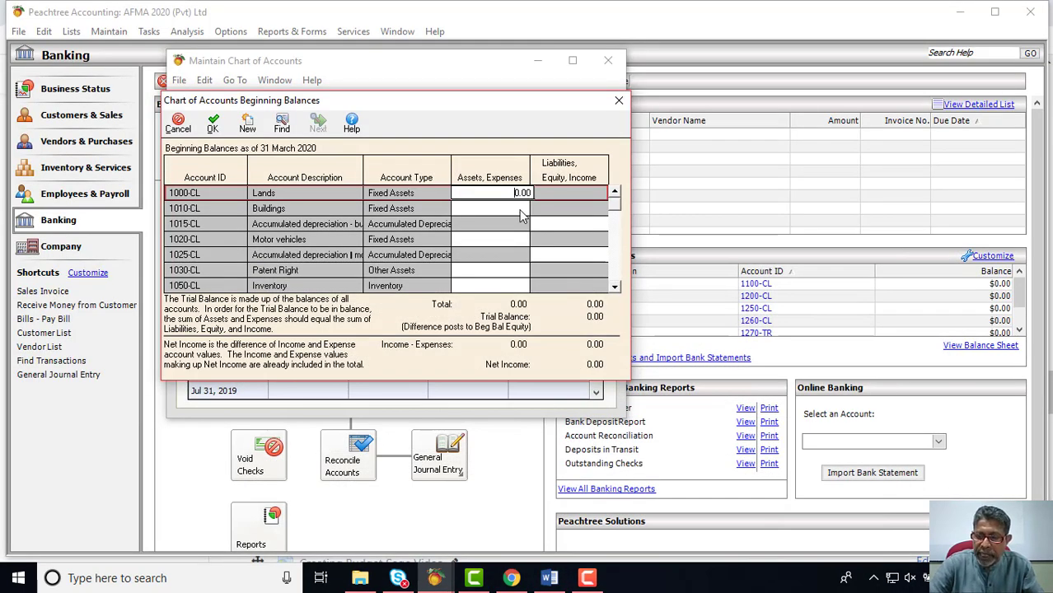
pyautogui.write('0000')
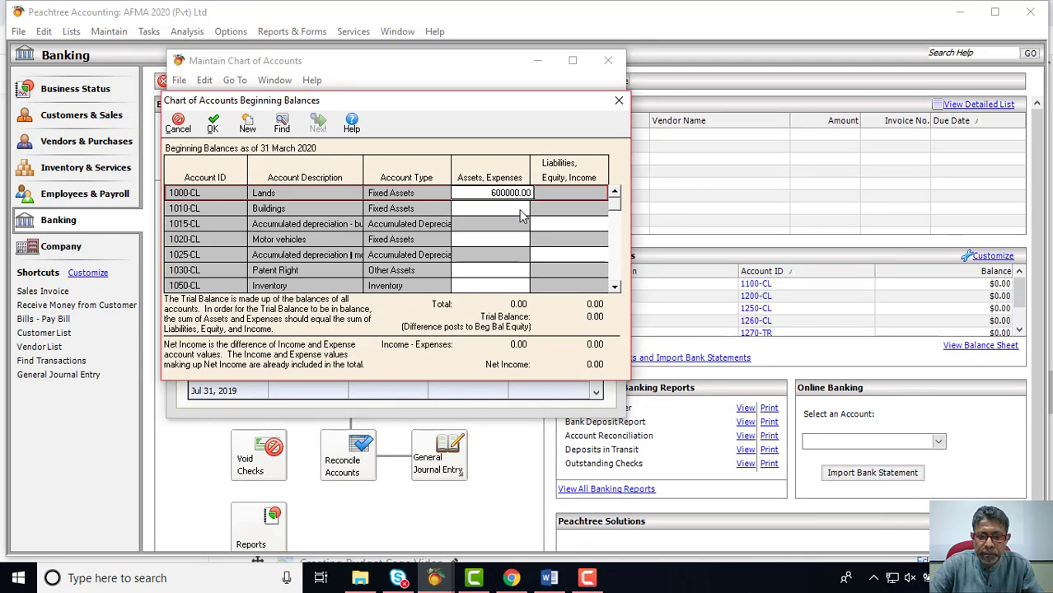
pyautogui.click(519, 210)
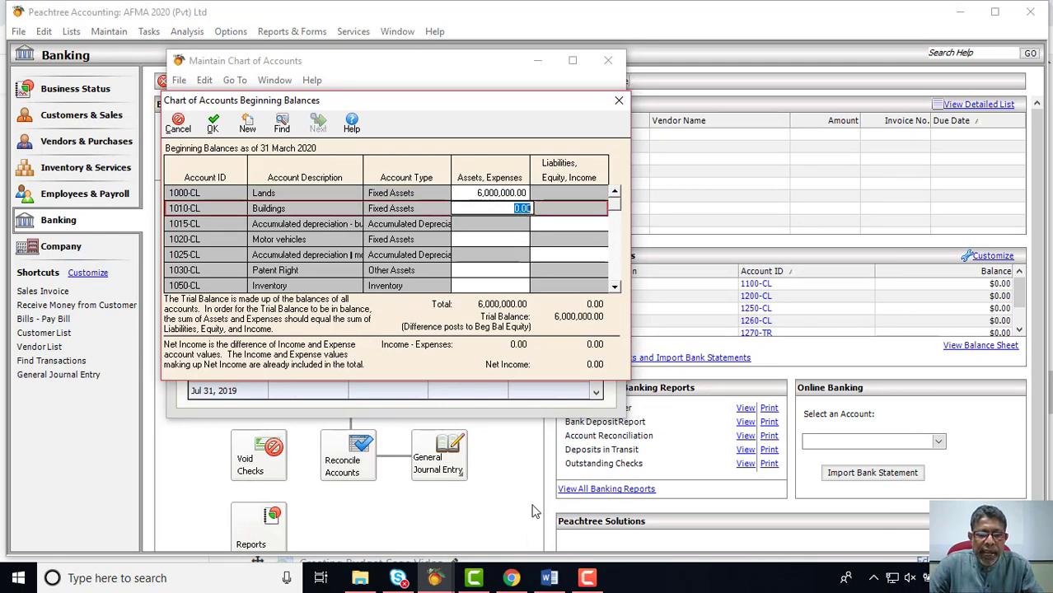
# Check the Buildings balance in Word and set the beginning balance of account 1010-CL to 4,000,000 in Peachtree
pyautogui.click(546, 580)
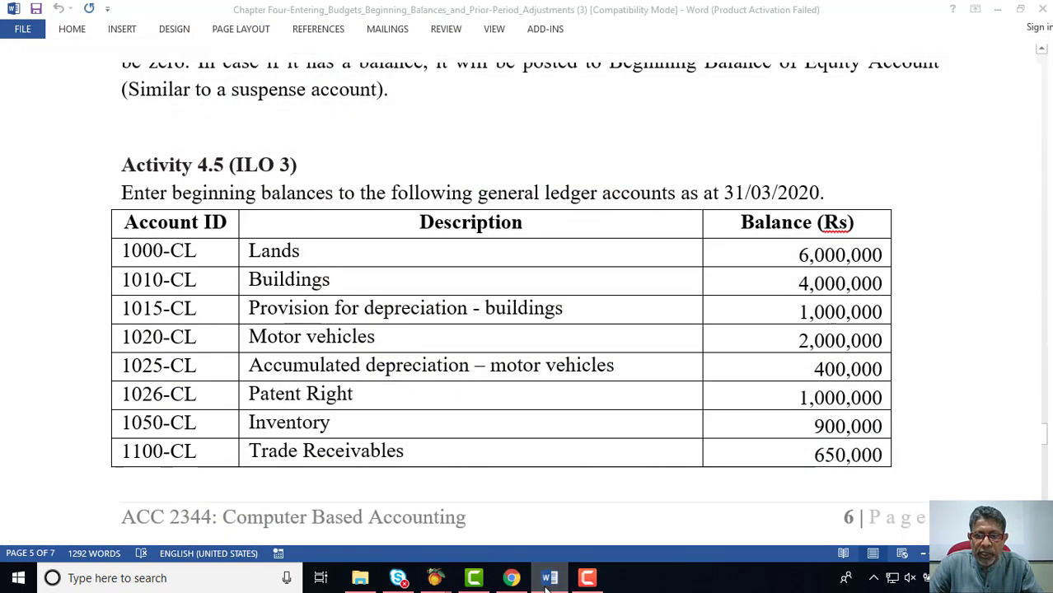
pyautogui.click(546, 580)
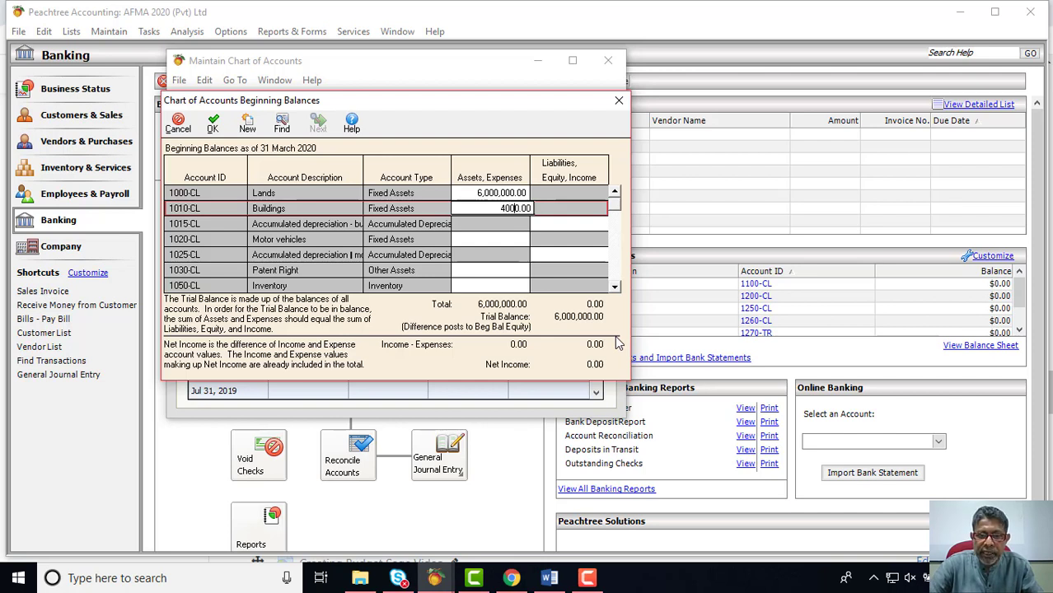
pyautogui.press('Return')
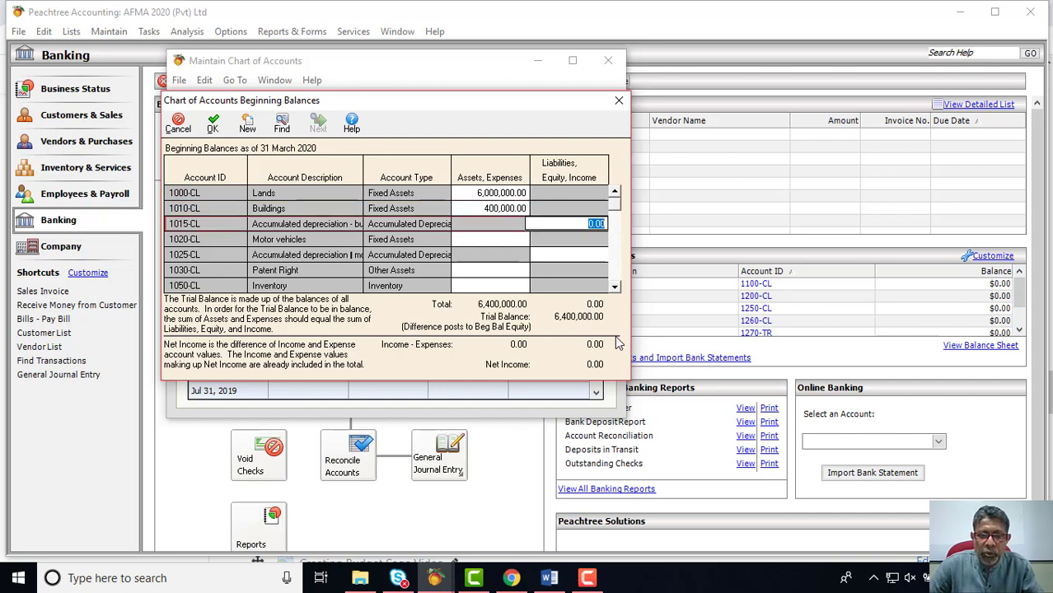
pyautogui.click(509, 209)
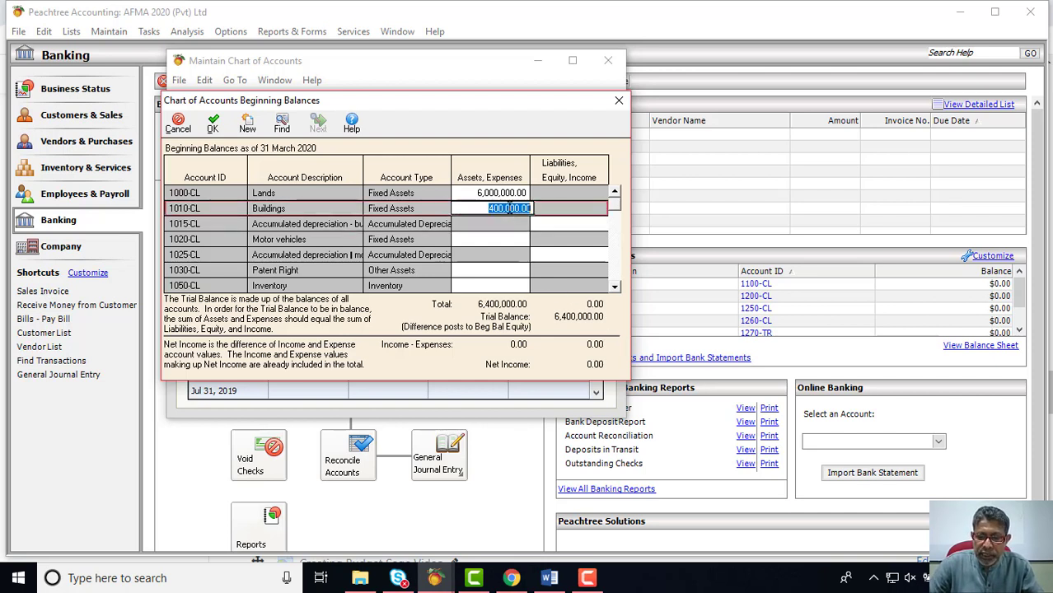
pyautogui.click(499, 208)
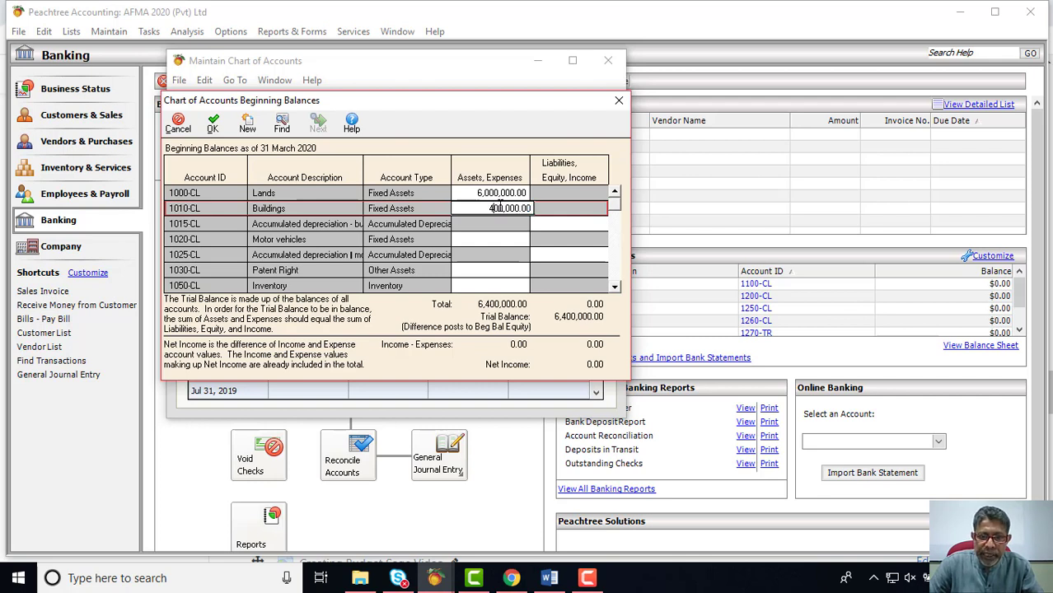
pyautogui.write('0')
pyautogui.press('Return')
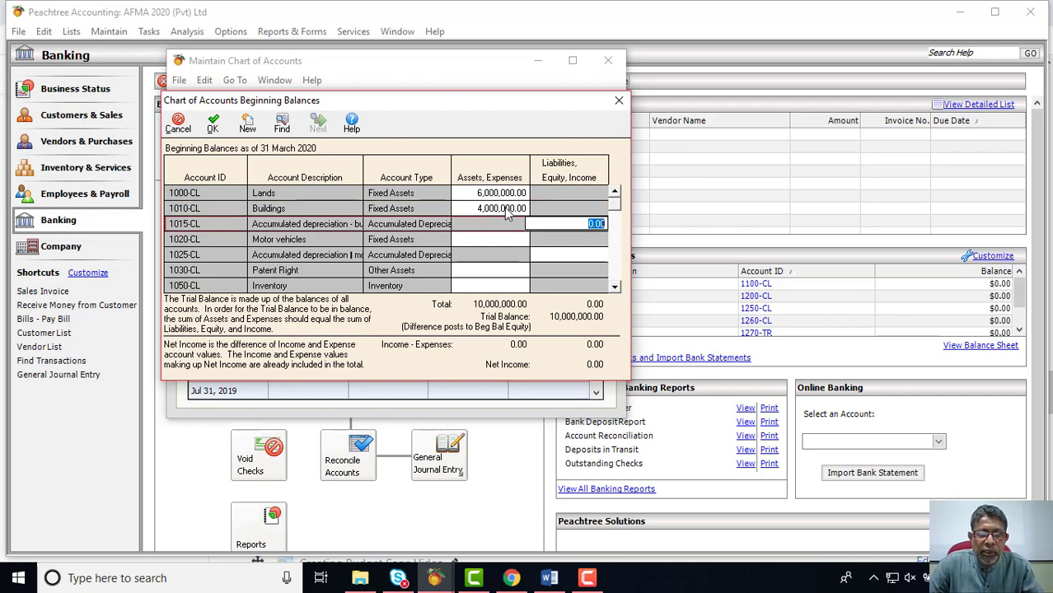
# Using the Word table, enter beginning balances of 1,000,000 for accumulated depreciation on buildings (1015-CL) and 2,000,000 for Motor vehicles (1020-CL) in Peachtree
pyautogui.click(550, 580)
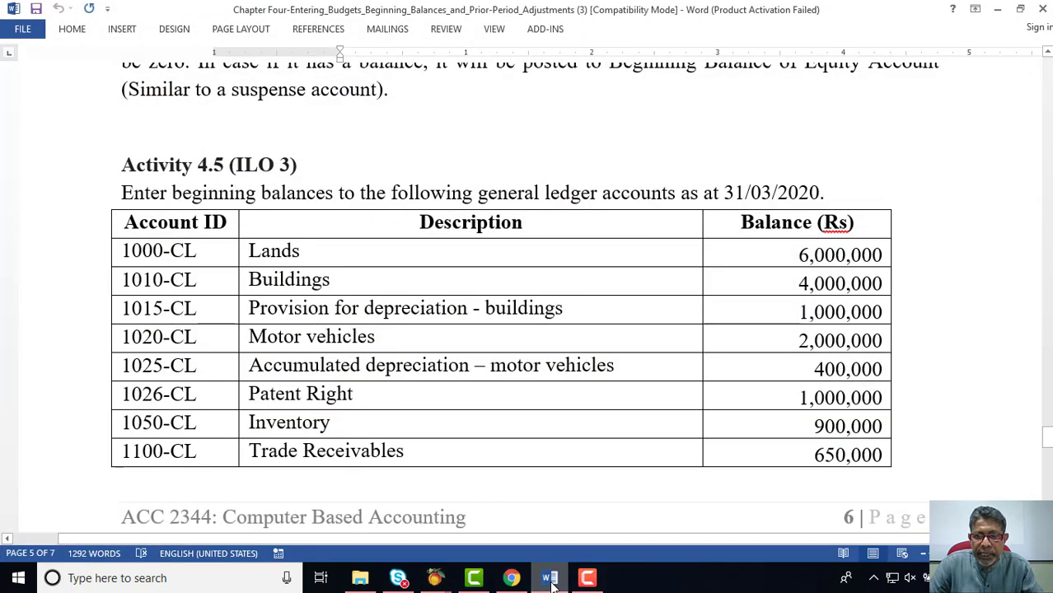
pyautogui.click(551, 581)
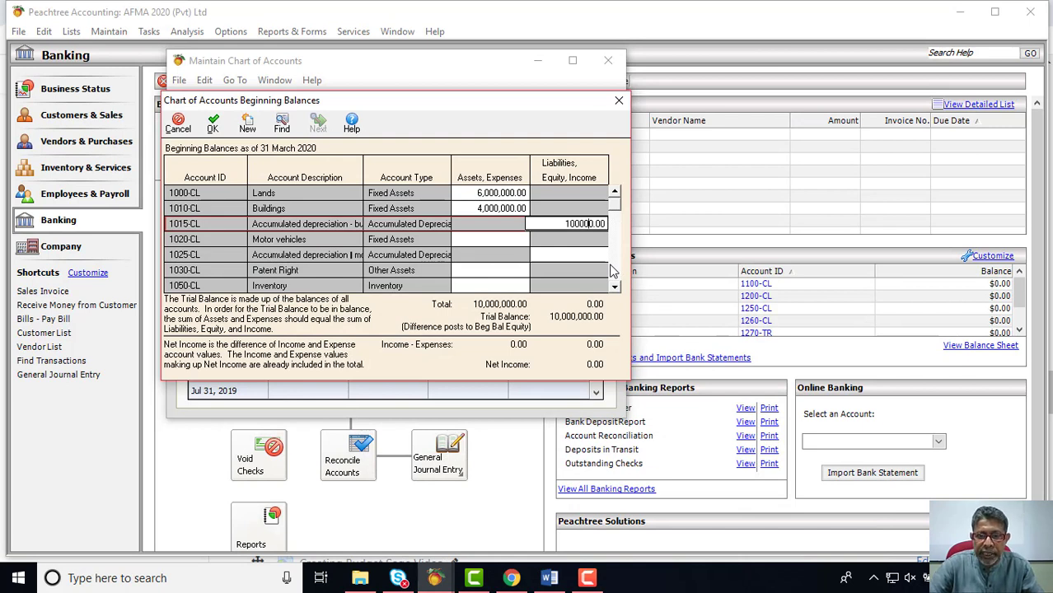
pyautogui.press('Tab')
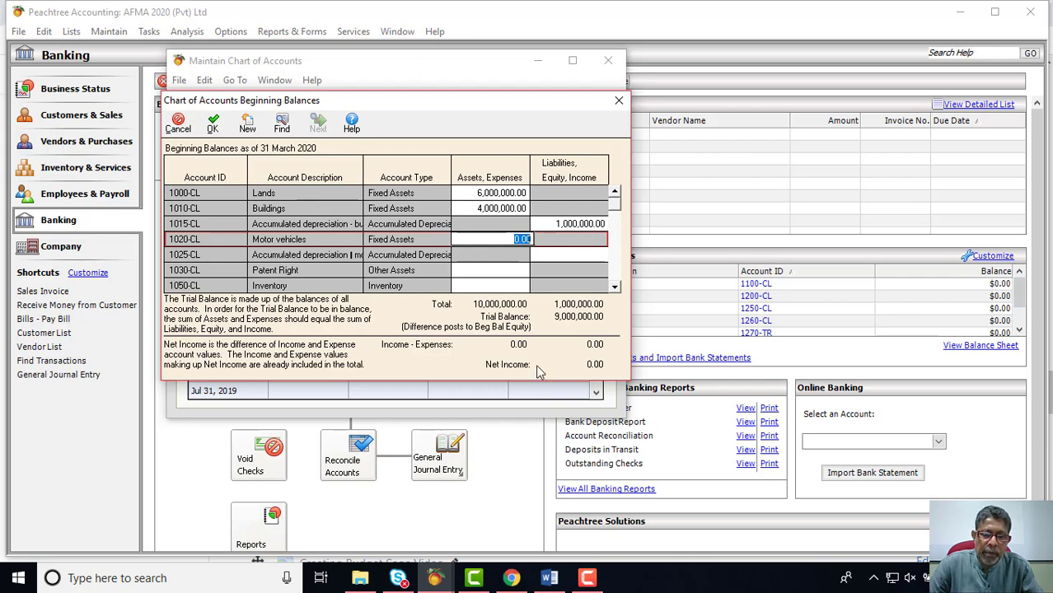
pyautogui.click(549, 579)
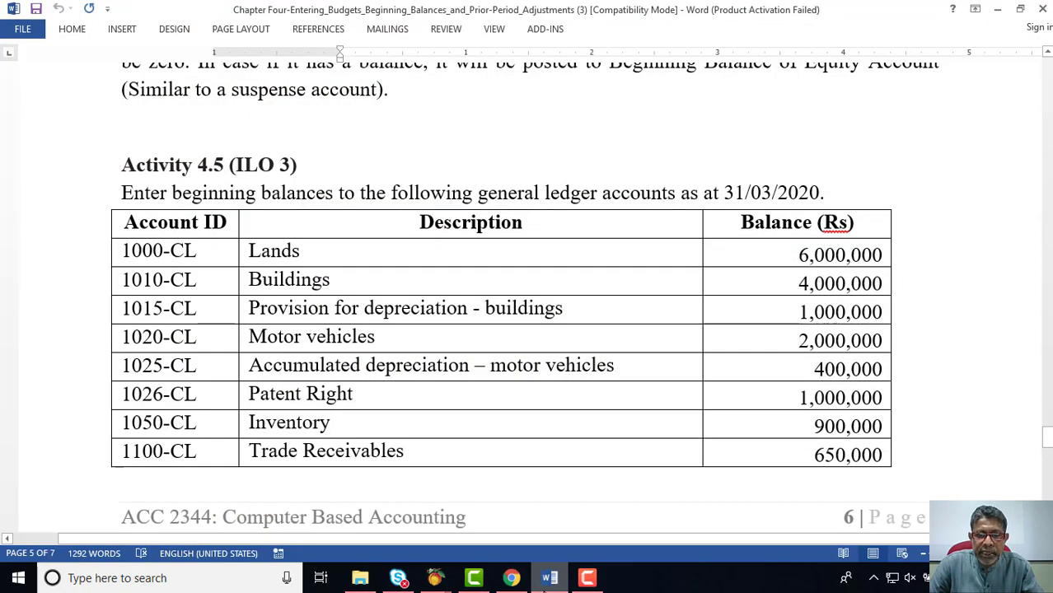
pyautogui.click(549, 579)
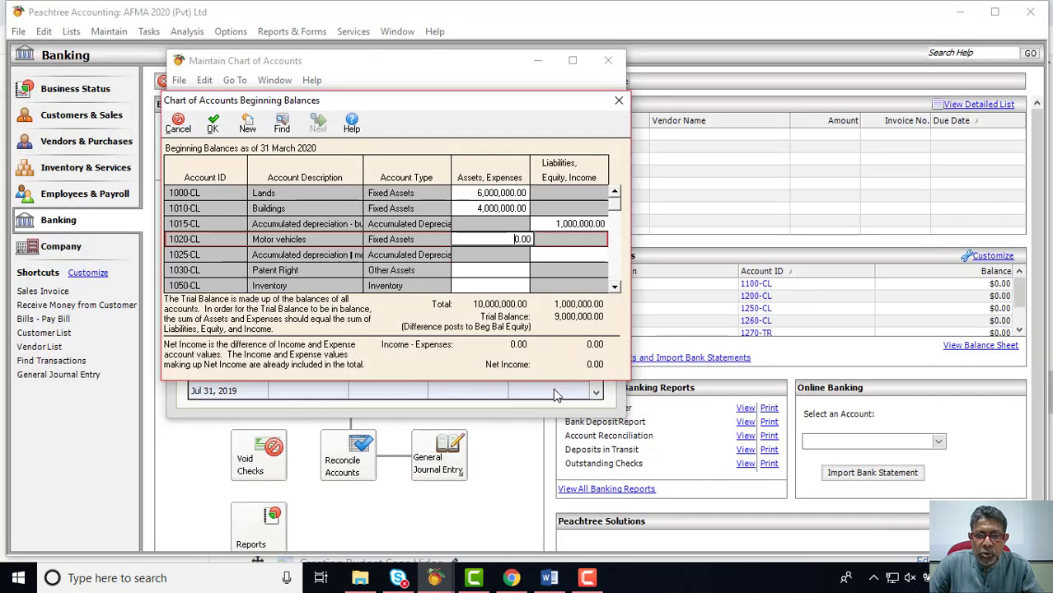
pyautogui.write('2,0')
pyautogui.write('00,00')
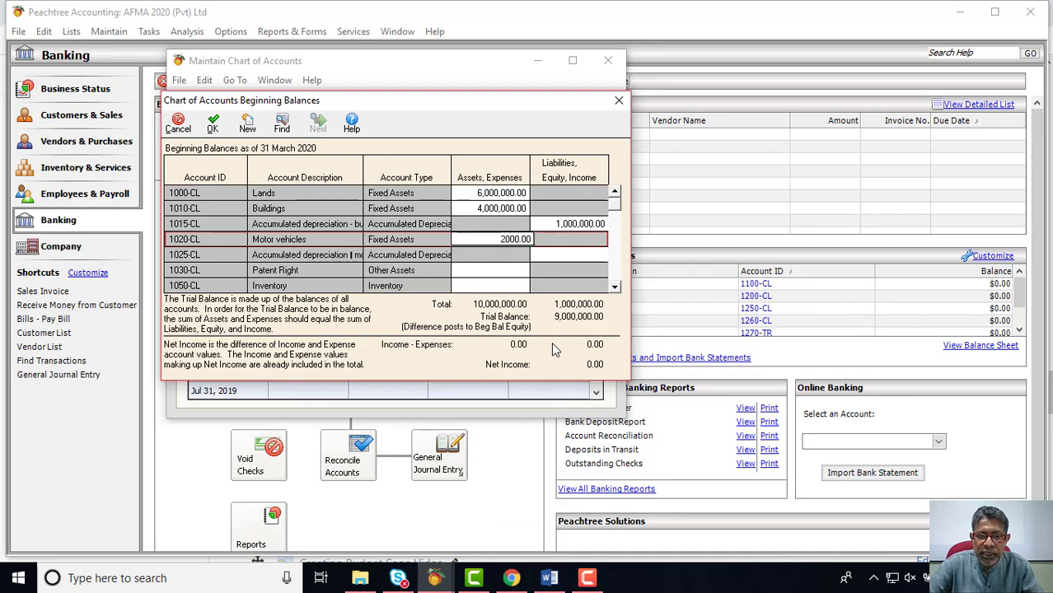
pyautogui.press('Return')
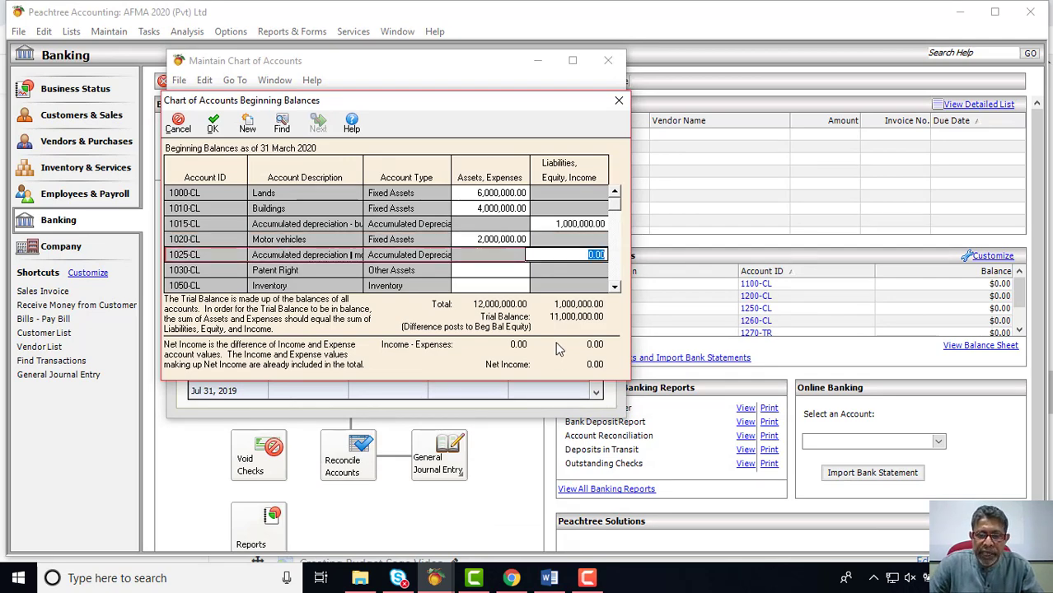
# Check the Word table and enter 400,000 as the beginning balance of accumulated depreciation on motor vehicles (1025-CL) in Peachtree
pyautogui.click(551, 578)
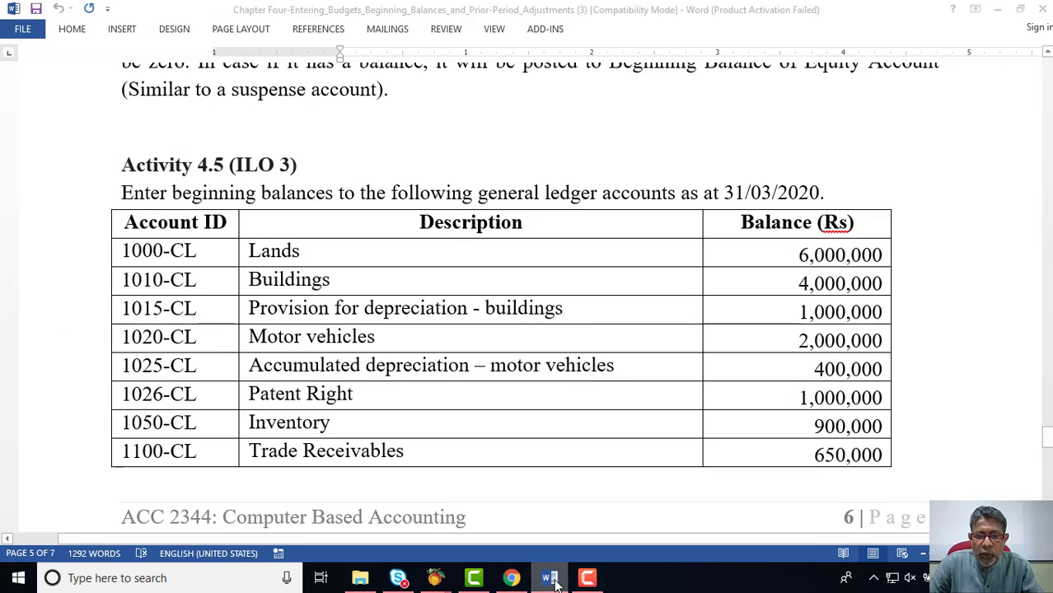
pyautogui.click(550, 579)
pyautogui.write('4')
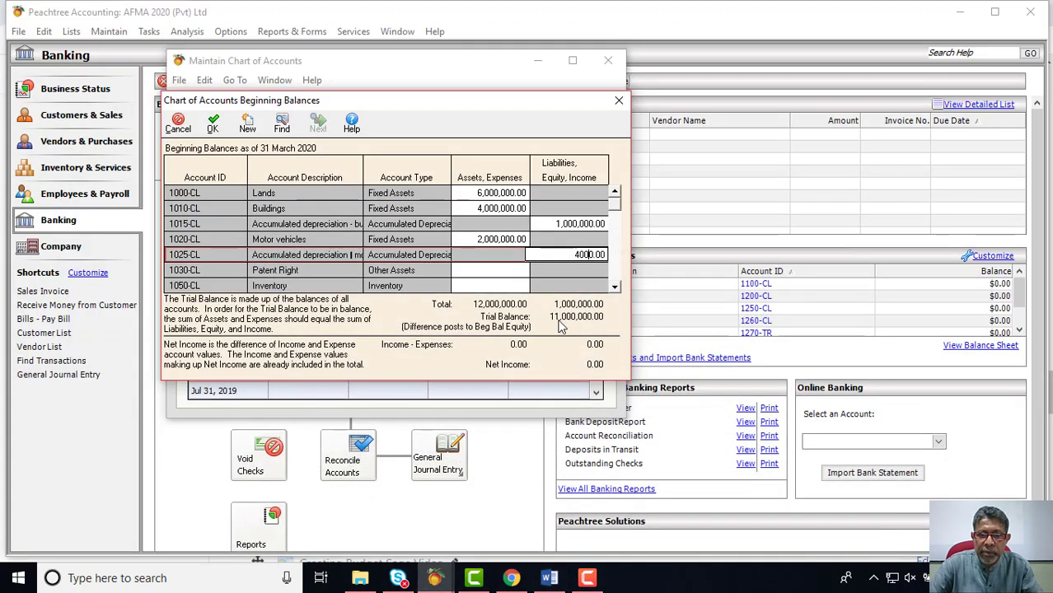
pyautogui.write('000')
pyautogui.press('Return')
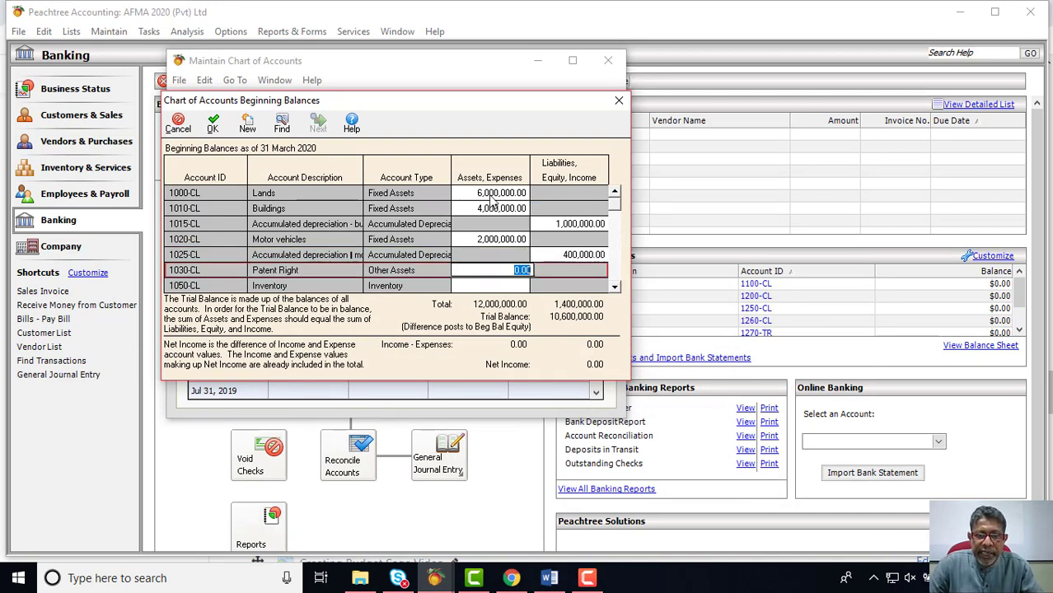
# Look up Patent Right in the Word table and enter its beginning balance of 1,000,000 on account 1030-CL in Peachtree
pyautogui.click(552, 579)
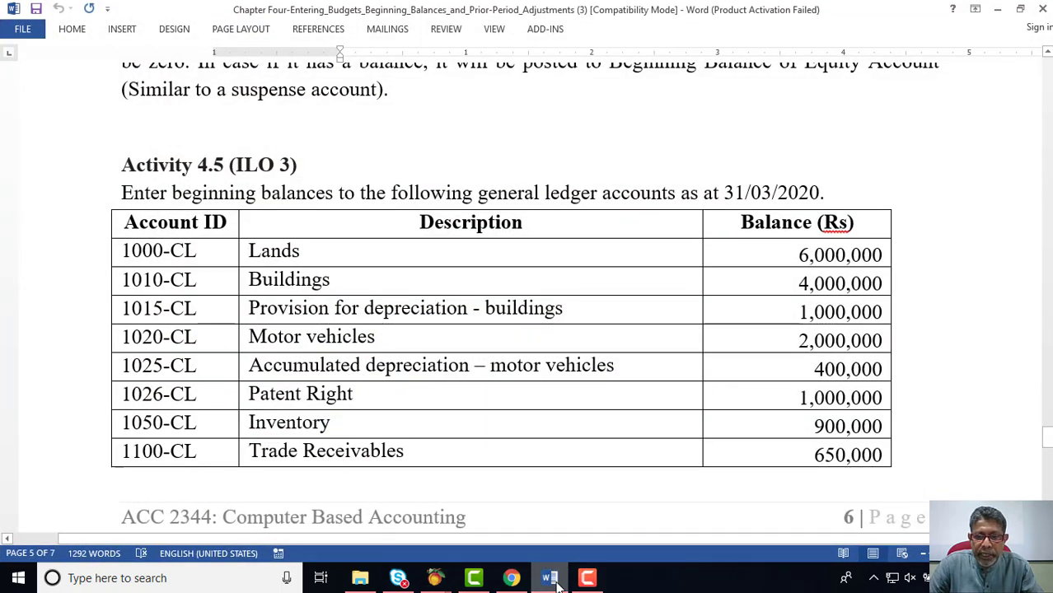
pyautogui.click(551, 579)
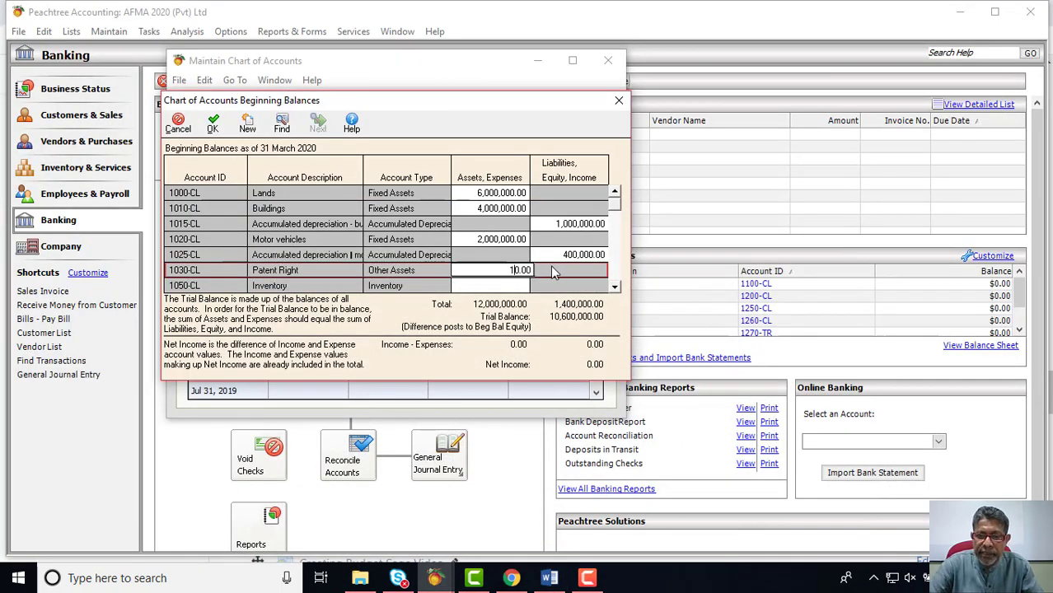
pyautogui.write('1,000,')
pyautogui.write('00000')
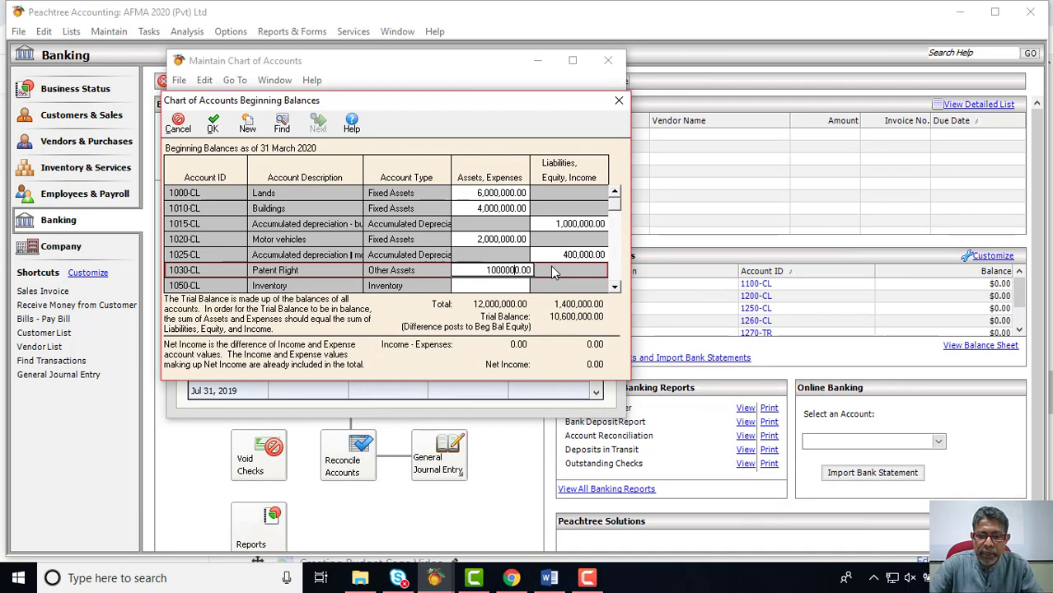
pyautogui.press('Return')
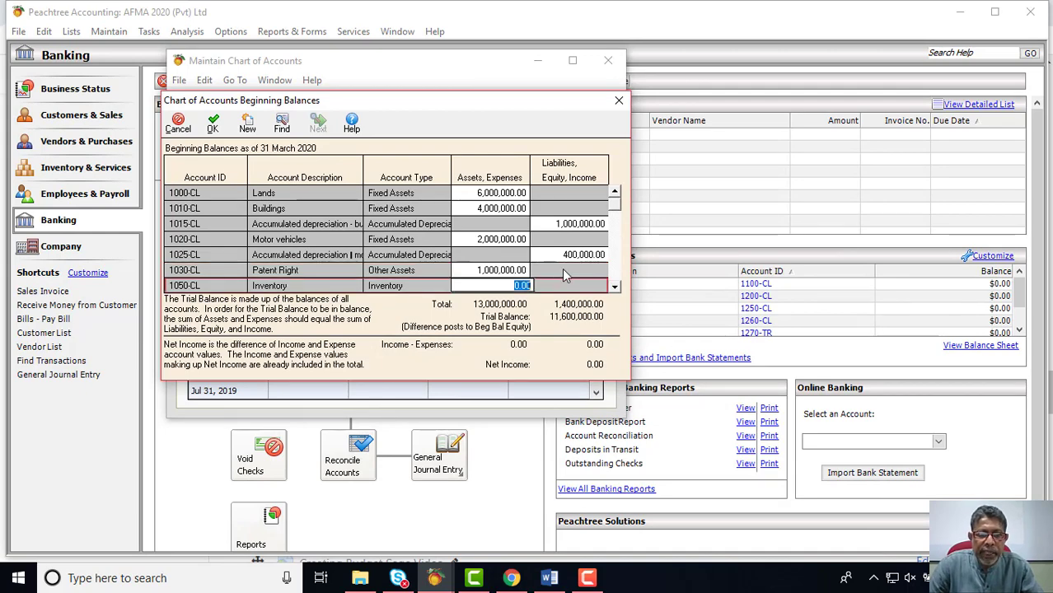
# Using the Word table, enter beginning balances of 900,000 for Inventory (1050-CL) and 650,000 for Trade Receivables (1100-CL) in Peachtree
pyautogui.click(551, 579)
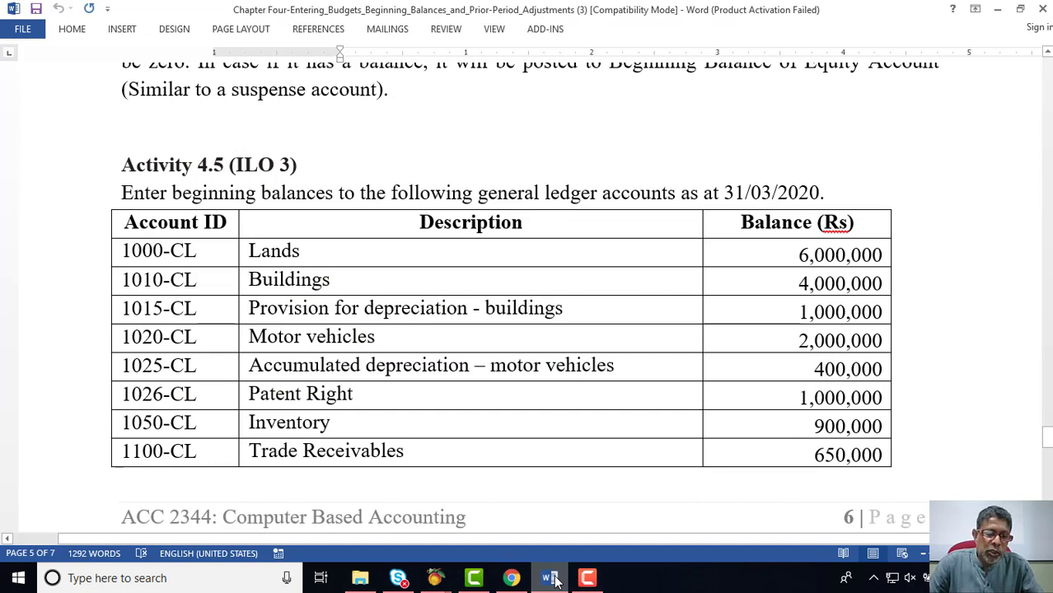
pyautogui.click(552, 580)
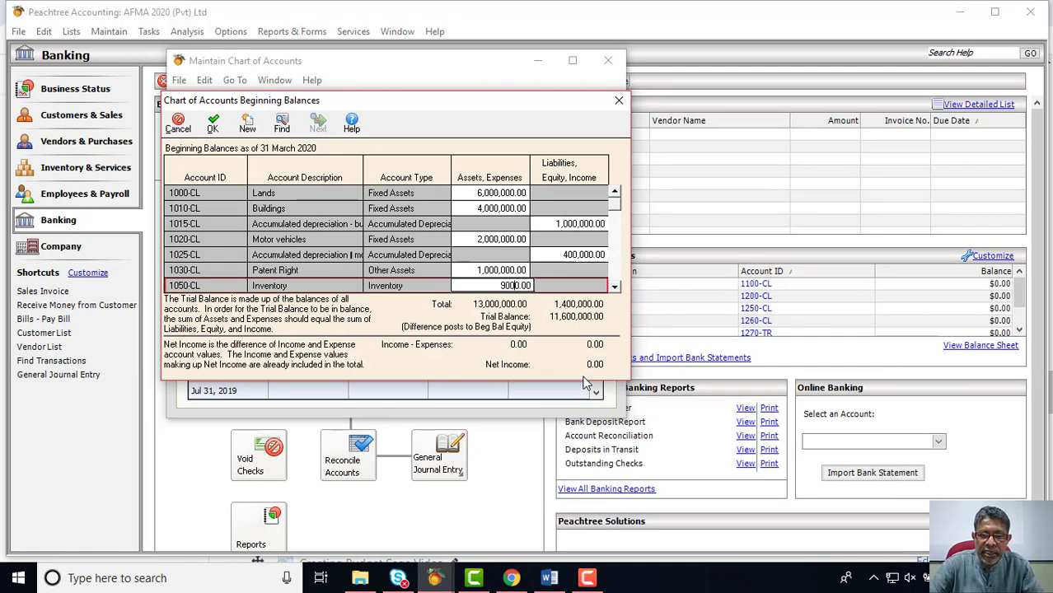
pyautogui.press('Return')
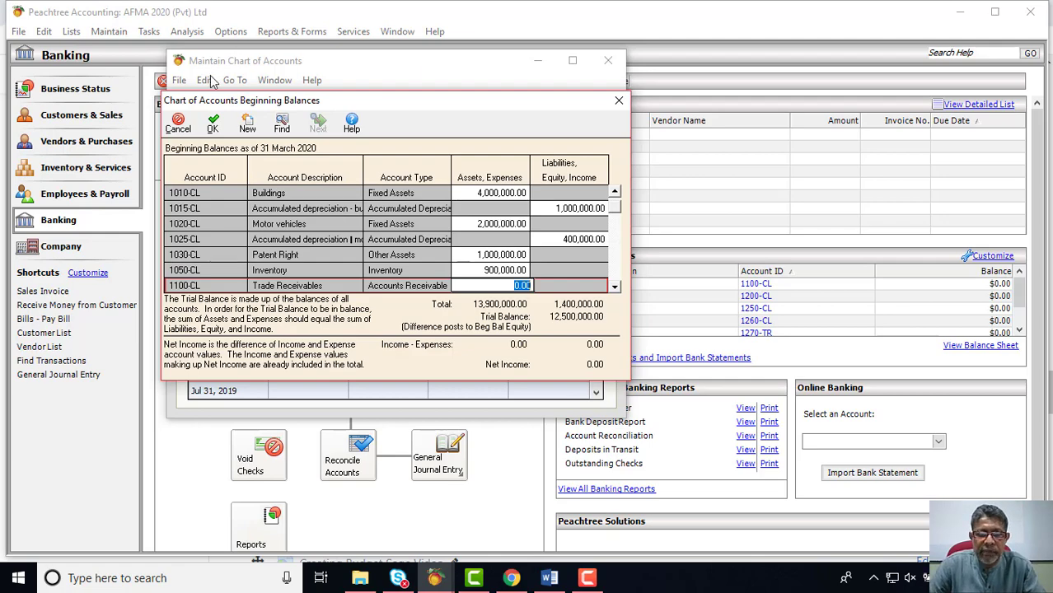
pyautogui.click(561, 585)
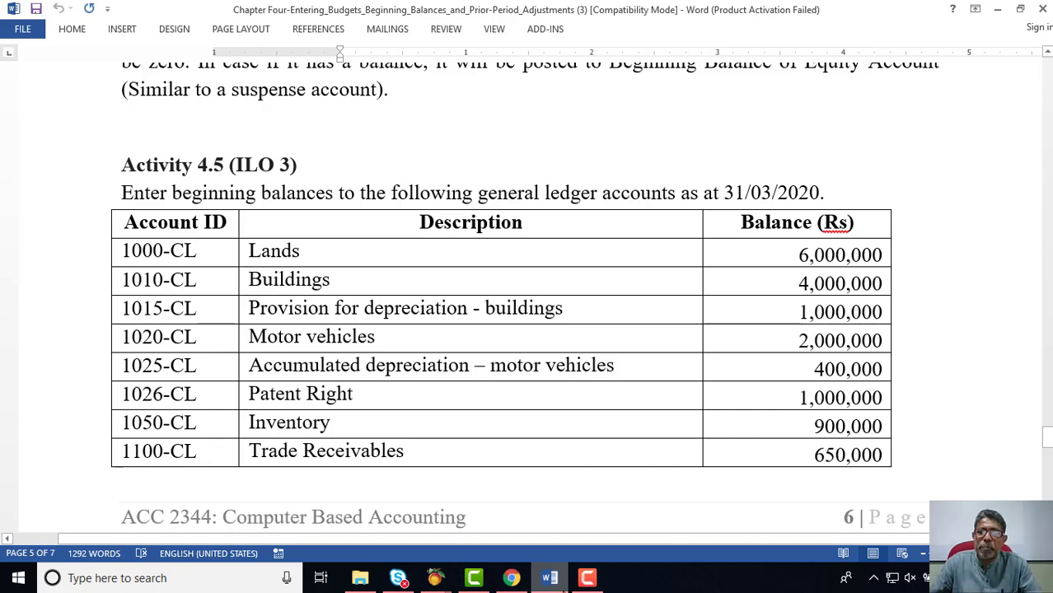
pyautogui.click(565, 579)
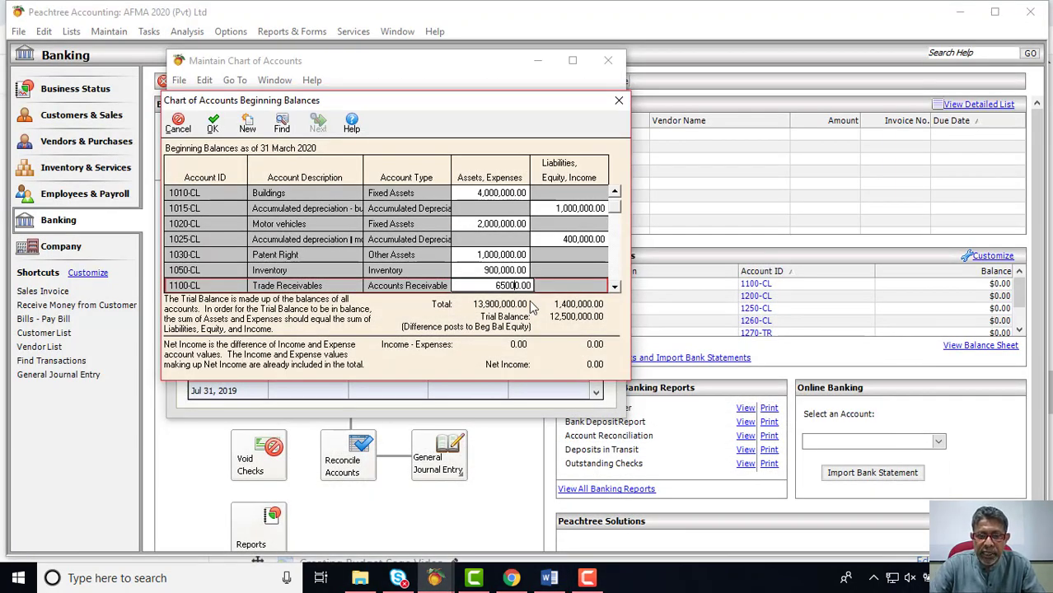
pyautogui.press('Return')
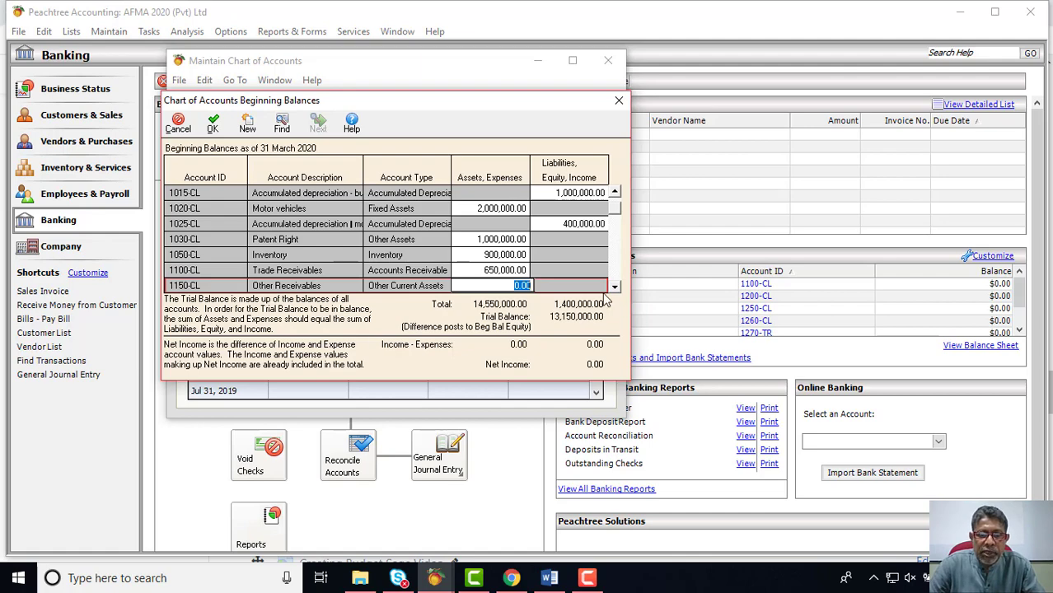
# Look up Other Receivables (1150-CL) in the Word table and enter its beginning balance of 22,000 in Peachtree
pyautogui.click(550, 577)
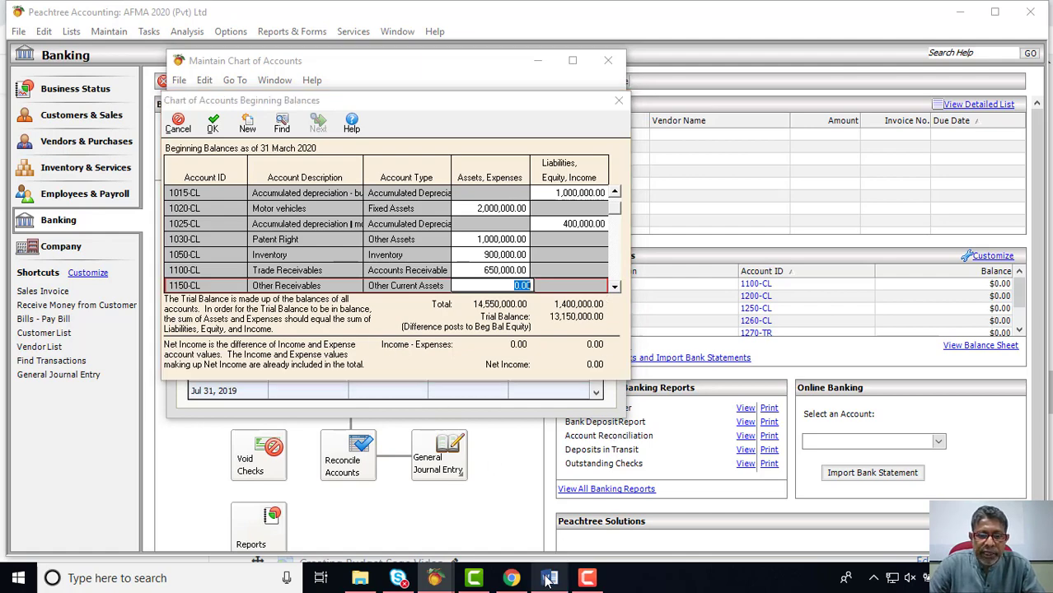
pyautogui.scroll(-5, 386, 435)
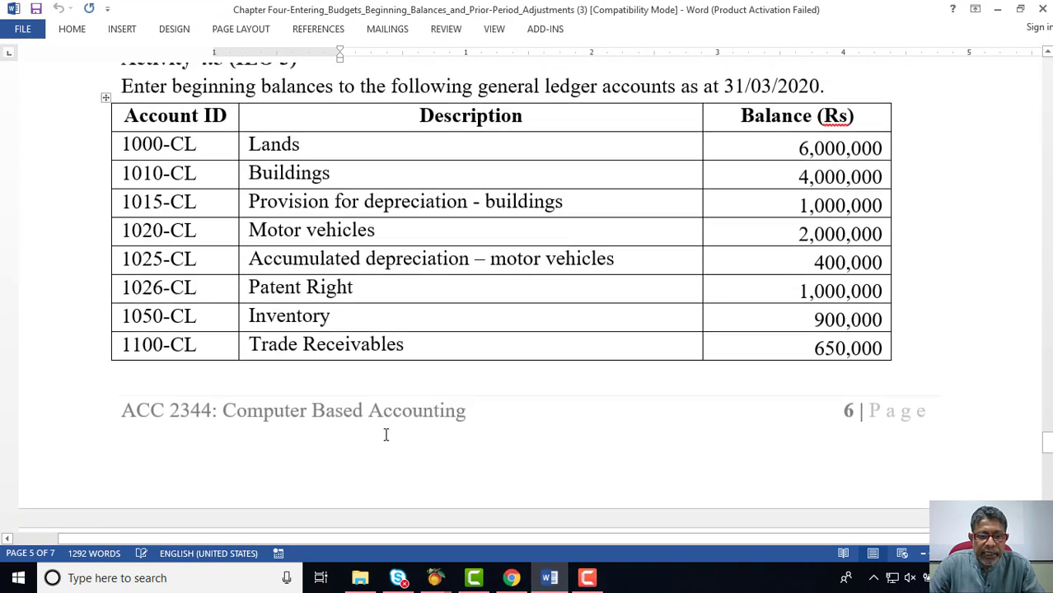
pyautogui.scroll(-2, 385, 435)
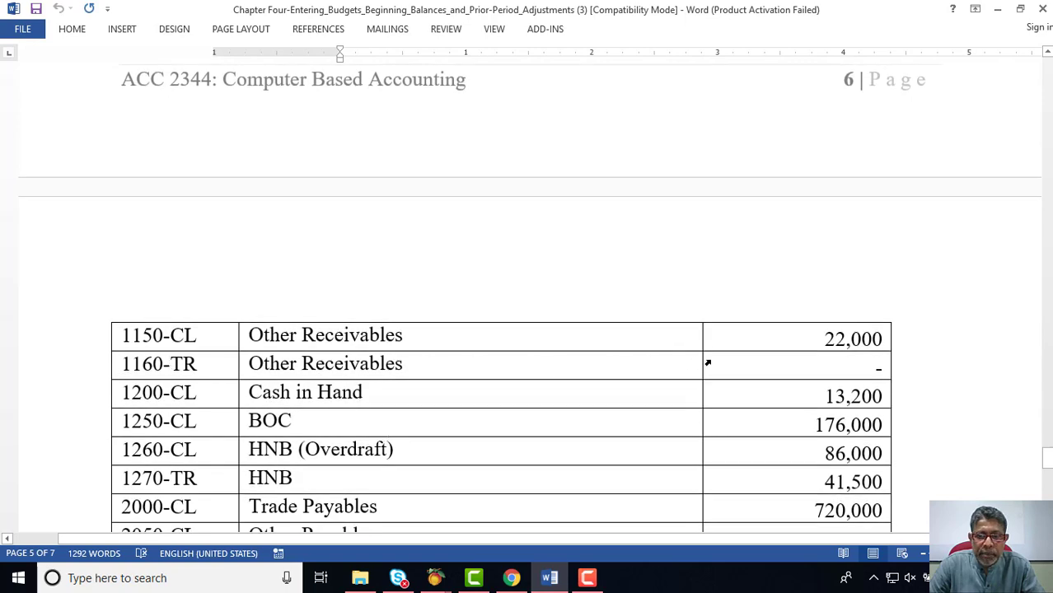
pyautogui.click(553, 577)
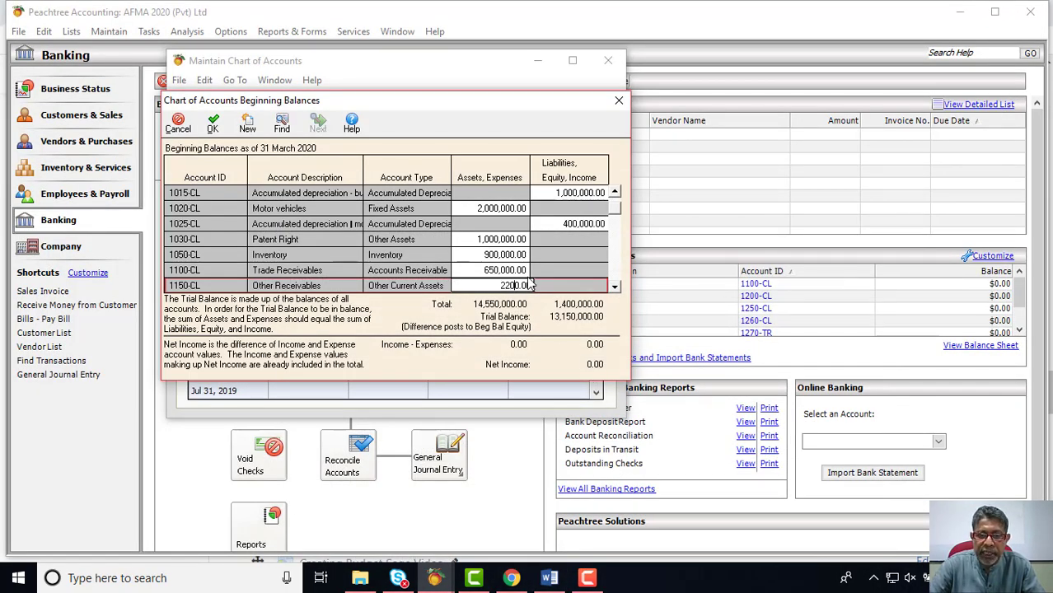
pyautogui.write('0')
pyautogui.press('Return')
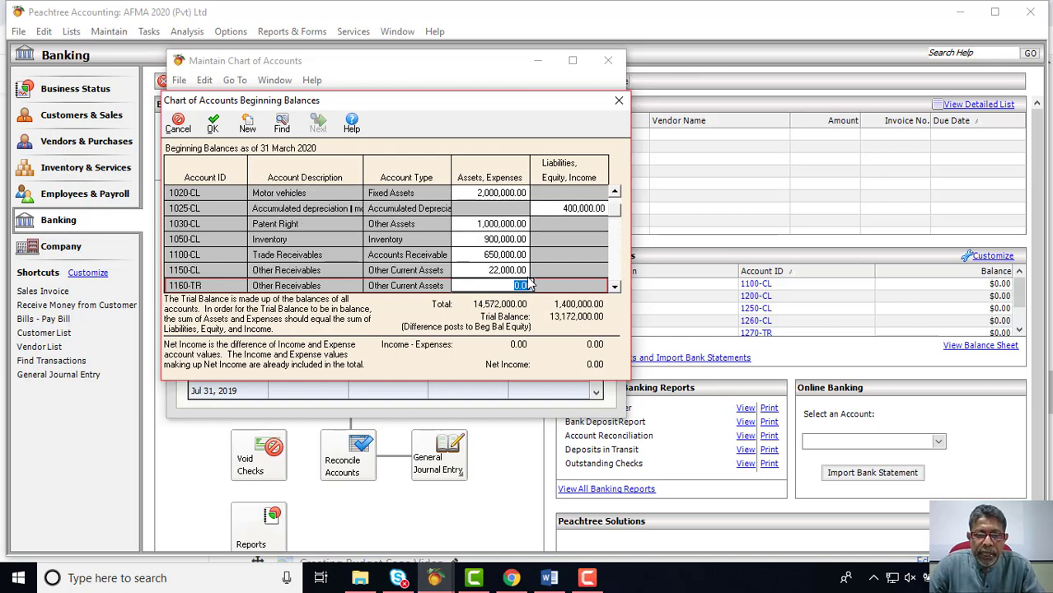
# Using the Word table, skip account 1160-TR and enter 13,200 as the beginning balance of Cash in Hand (1200-CL) in Peachtree
pyautogui.click(550, 577)
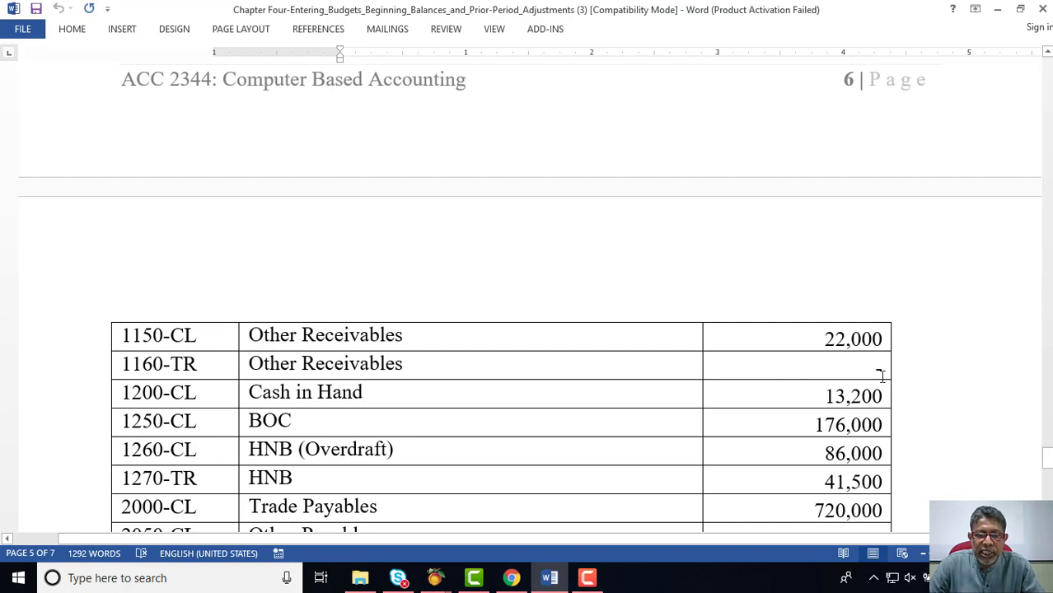
pyautogui.scroll(-2, 880, 375)
pyautogui.click(801, 336)
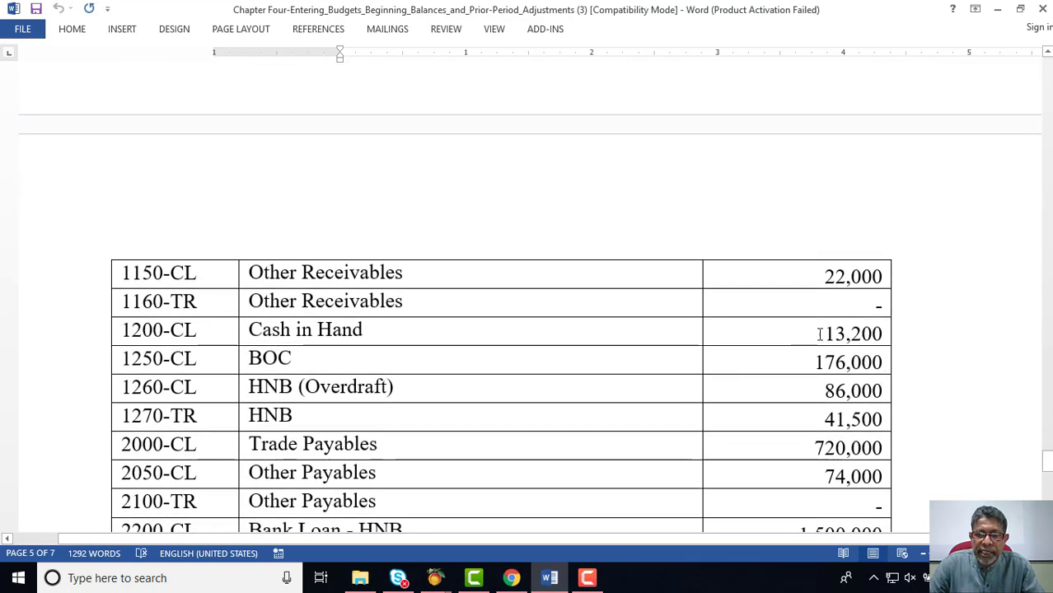
pyautogui.click(553, 579)
pyautogui.click(554, 579)
pyautogui.click(554, 579)
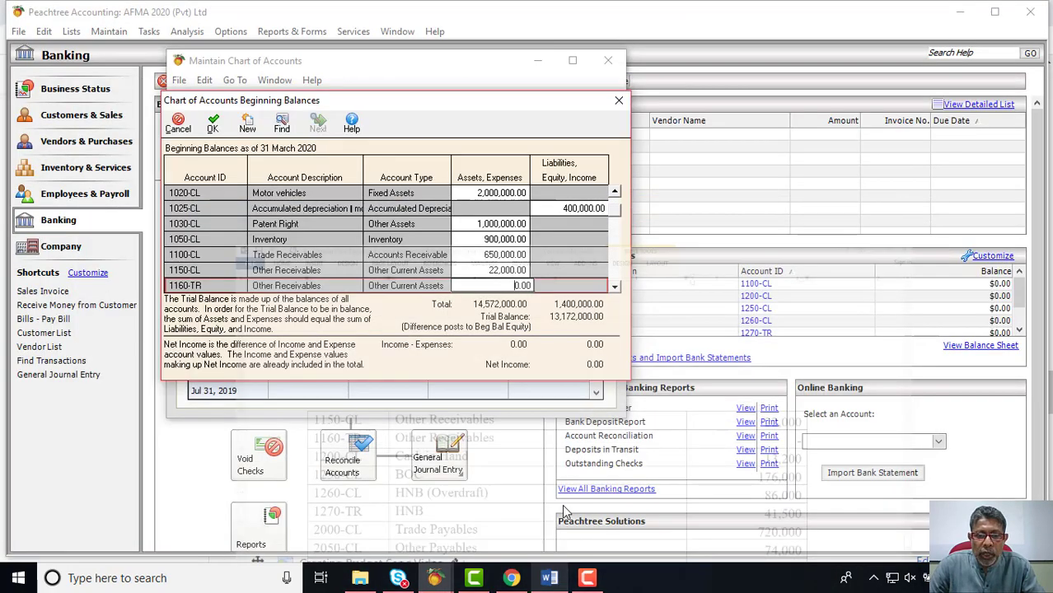
pyautogui.click(616, 288)
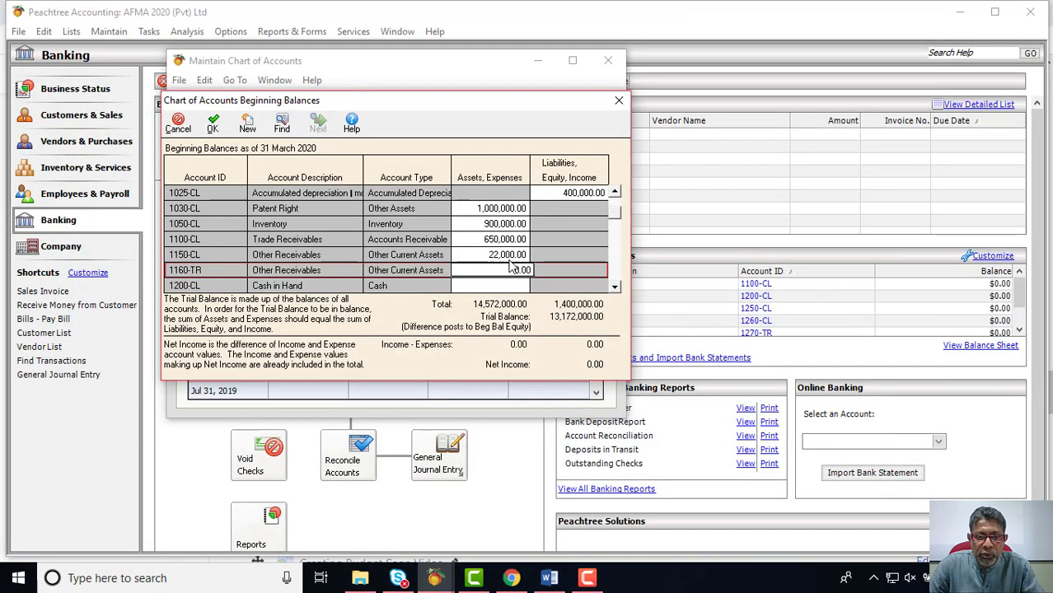
pyautogui.click(509, 285)
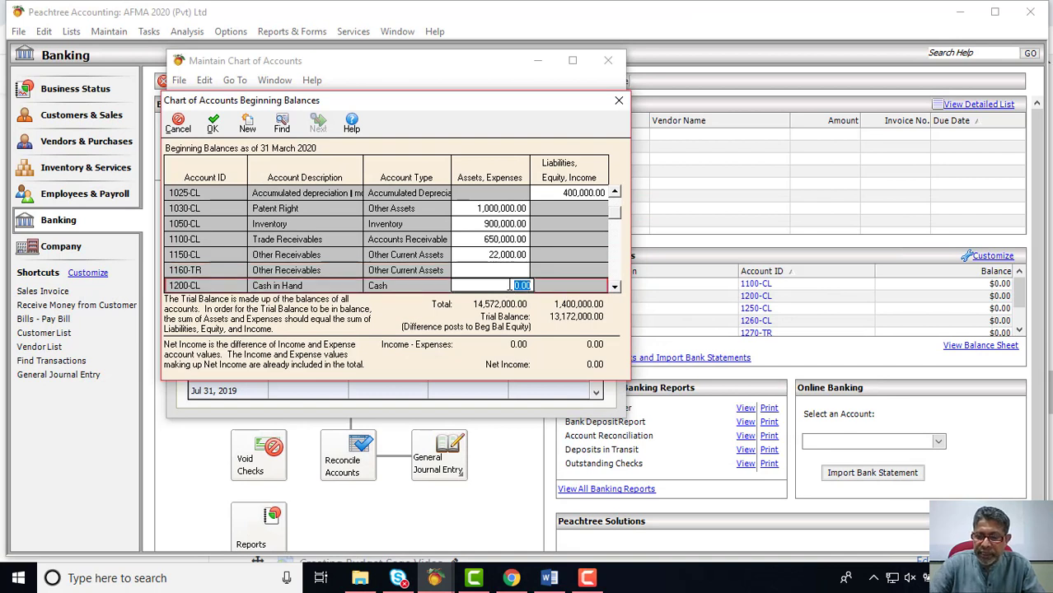
pyautogui.write('1320')
pyautogui.press('Return')
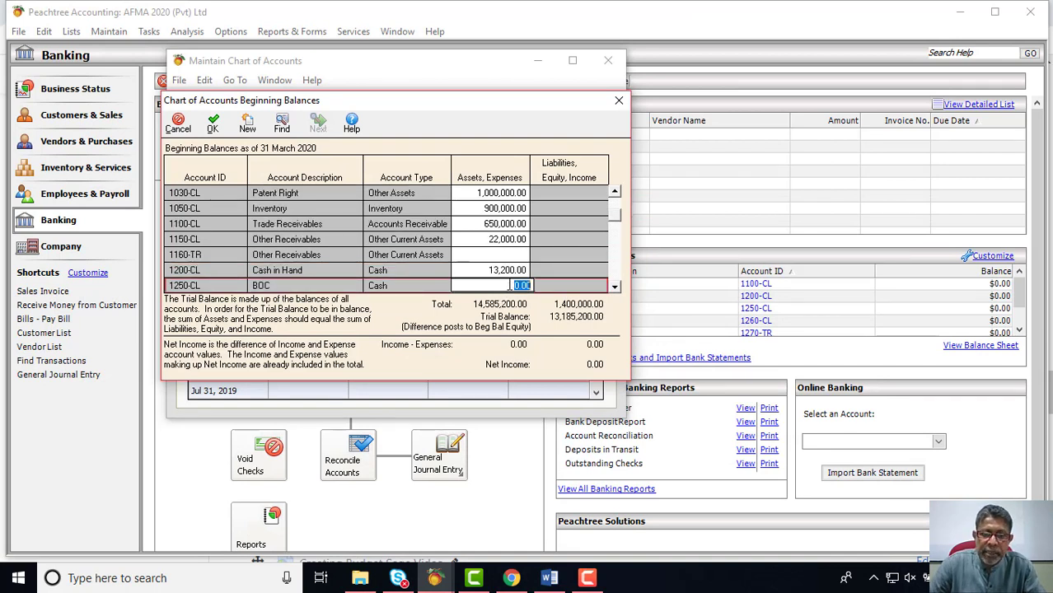
# Check the Word table and enter 176,000 as the beginning balance of BOC (1250-CL) in Peachtree
pyautogui.click(550, 579)
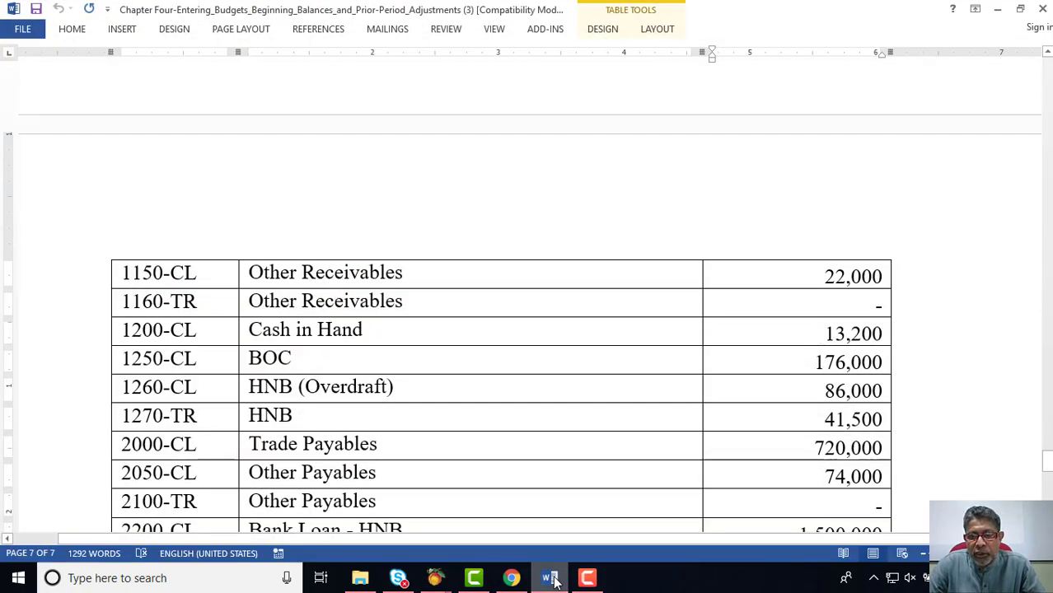
pyautogui.click(551, 579)
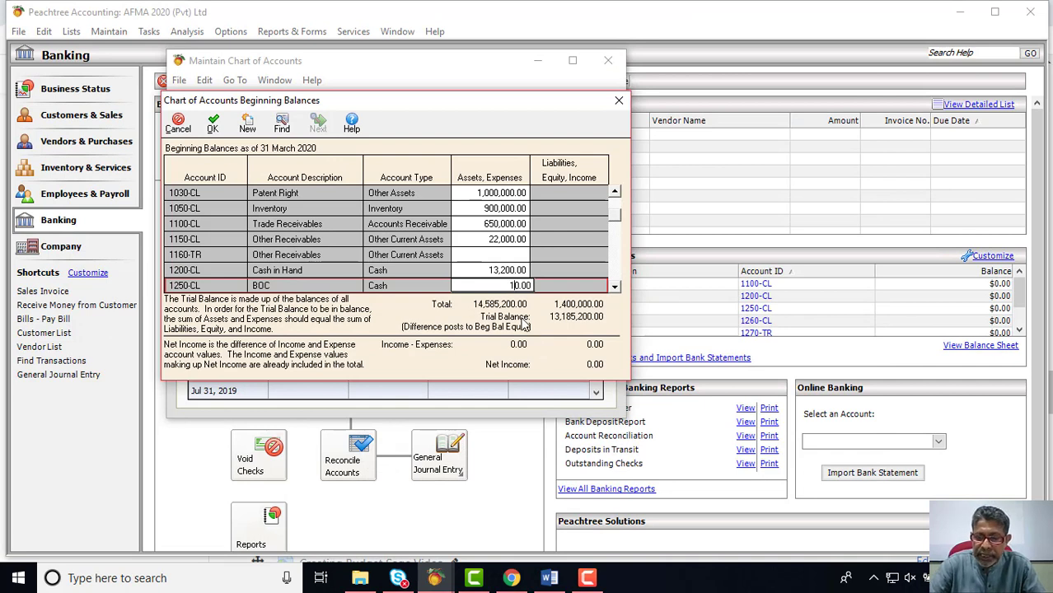
pyautogui.write('76,')
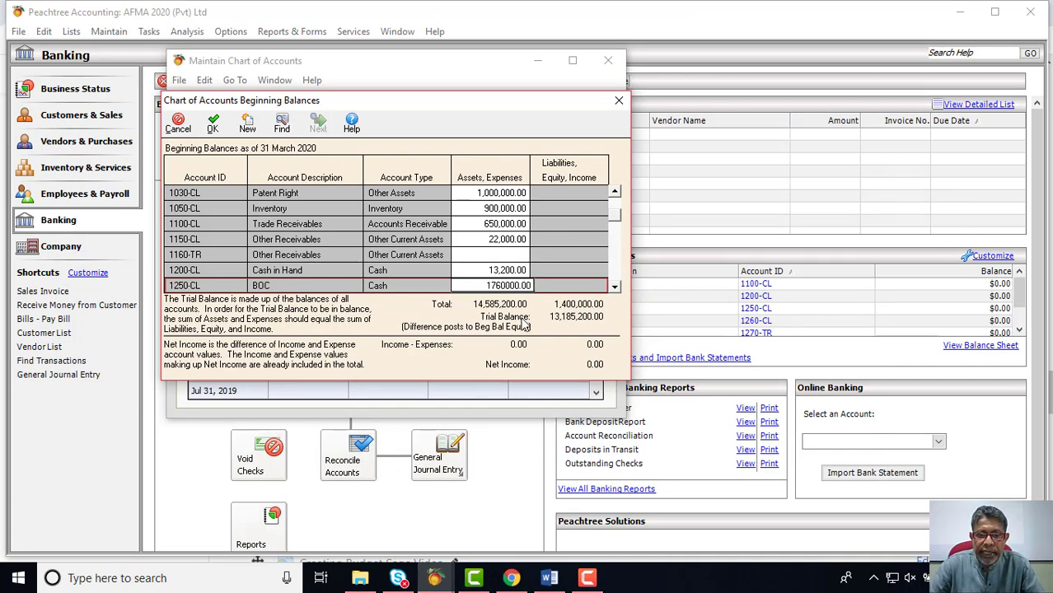
pyautogui.write('0')
pyautogui.press('Return')
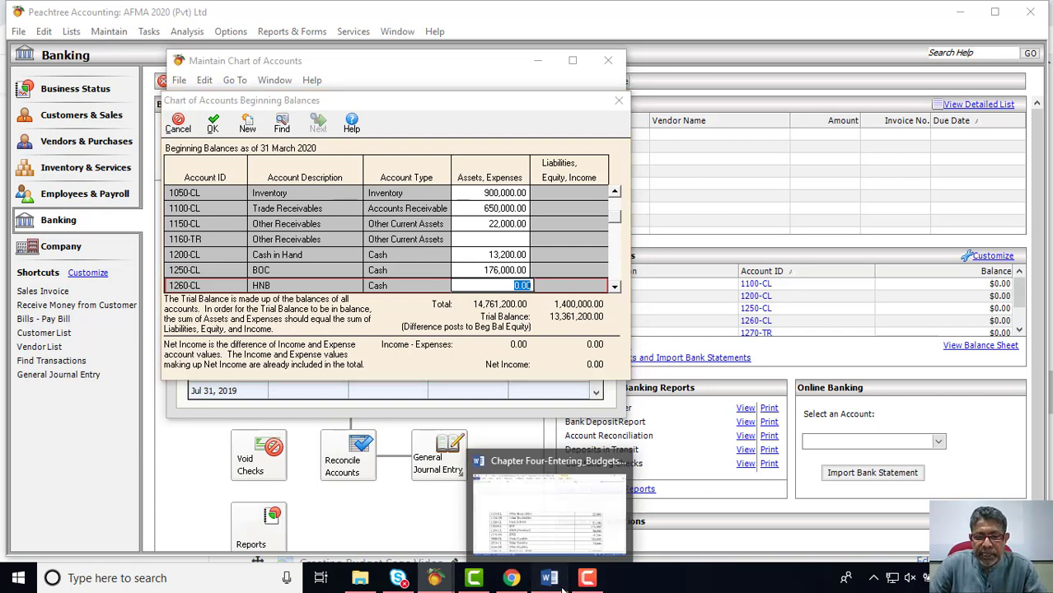
# Look up the HNB overdraft in the Word table and enter it as a negative beginning balance of -86,000 on account 1260-CL in Peachtree
pyautogui.click(512, 445)
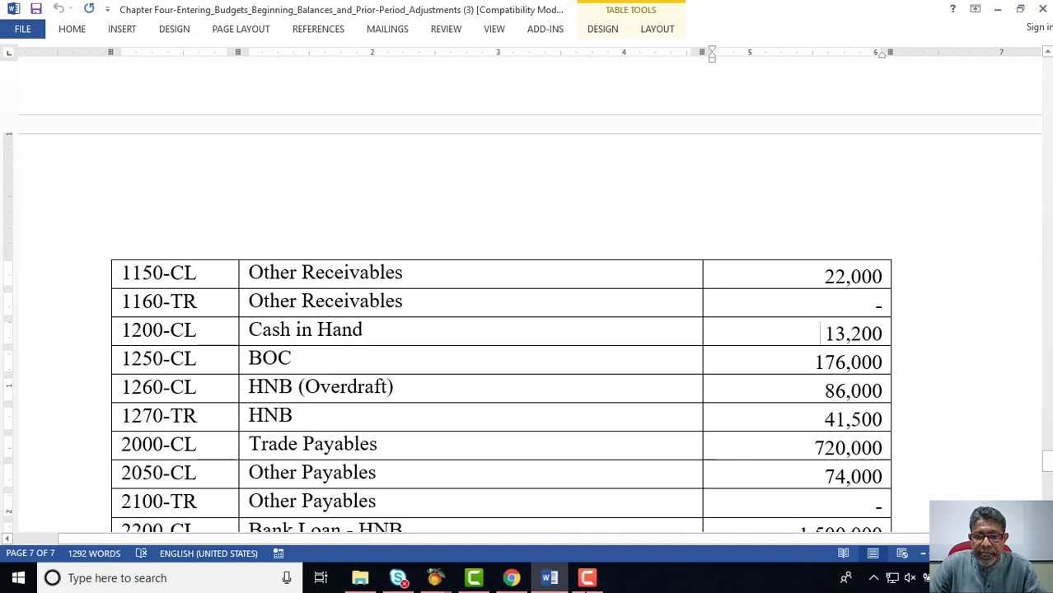
pyautogui.click(550, 578)
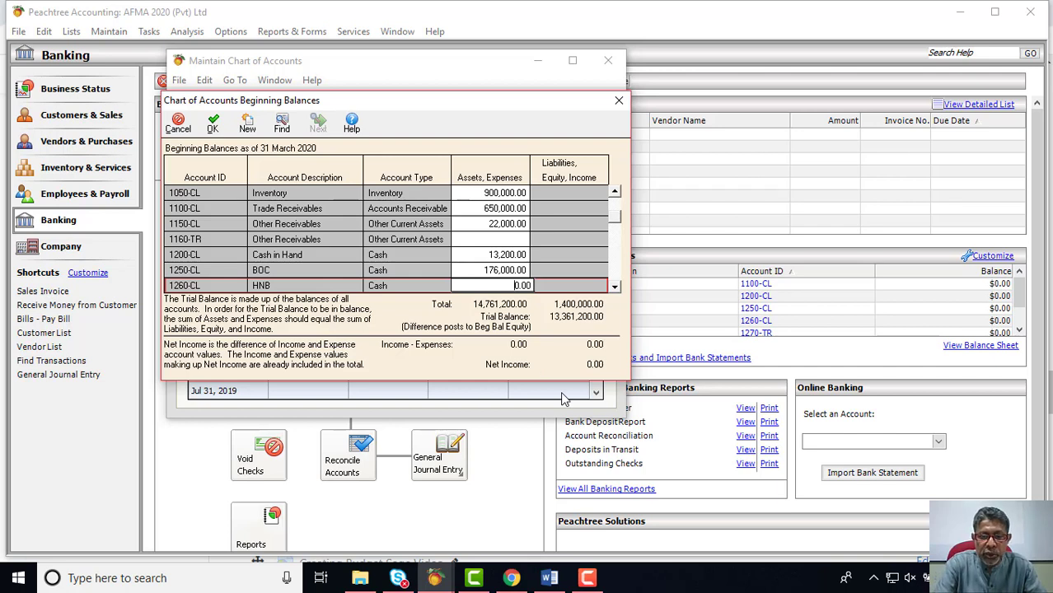
pyautogui.write('86,0')
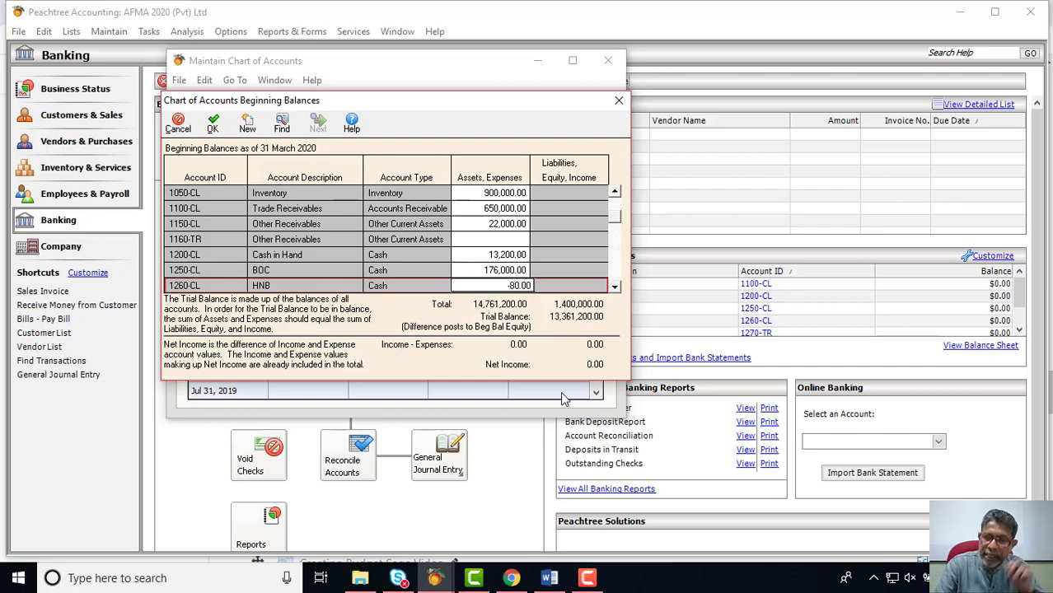
pyautogui.write('0')
pyautogui.press('Return')
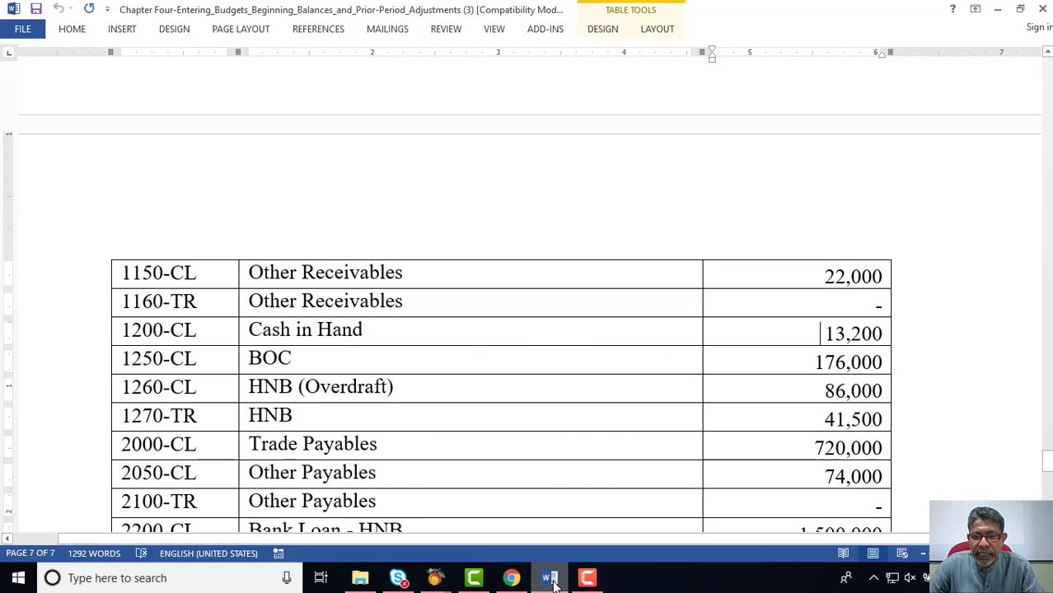
# Find HNB (1270-TR) in the Word table and enter its beginning balance of 41,500 in Peachtree
pyautogui.click(550, 578)
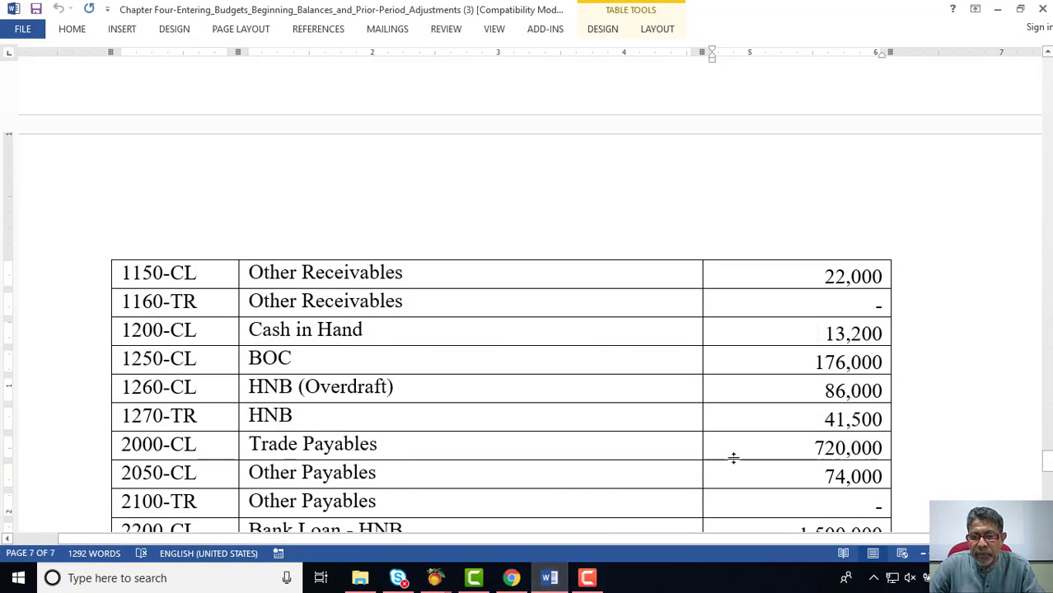
pyautogui.click(821, 417)
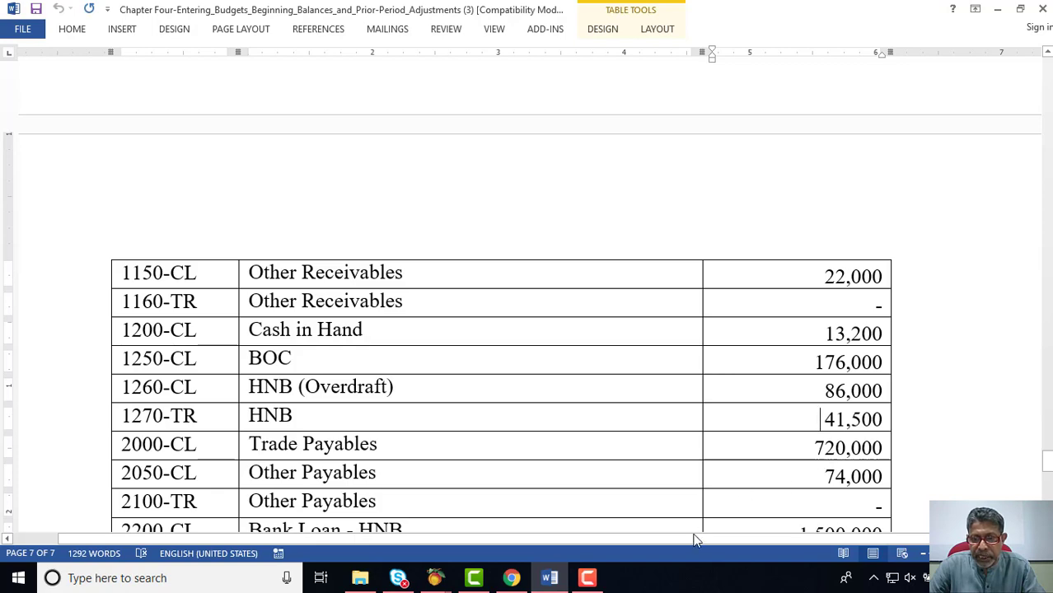
pyautogui.click(552, 579)
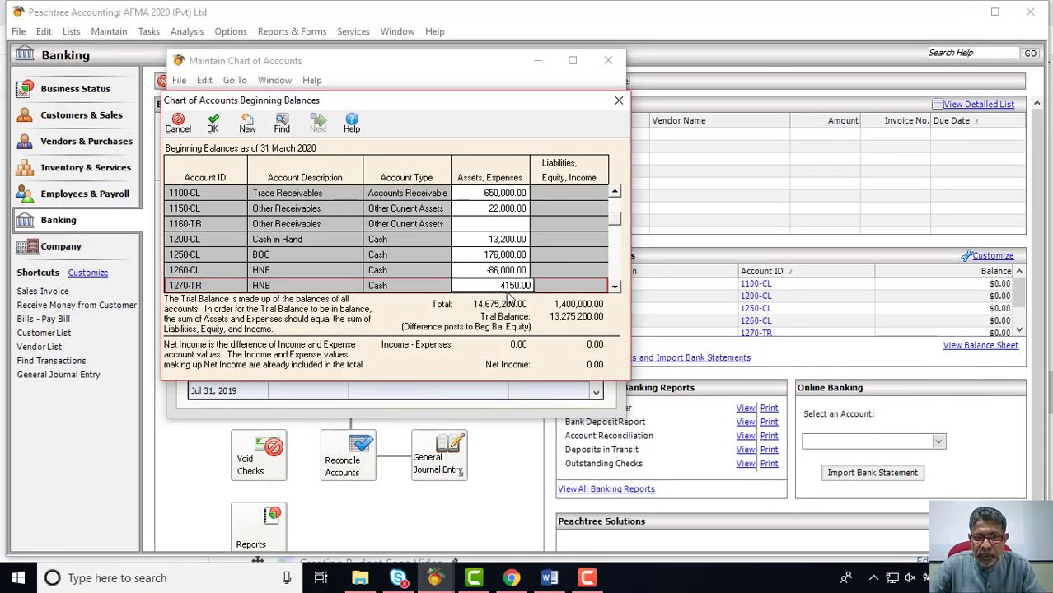
pyautogui.write('0')
pyautogui.press('Return')
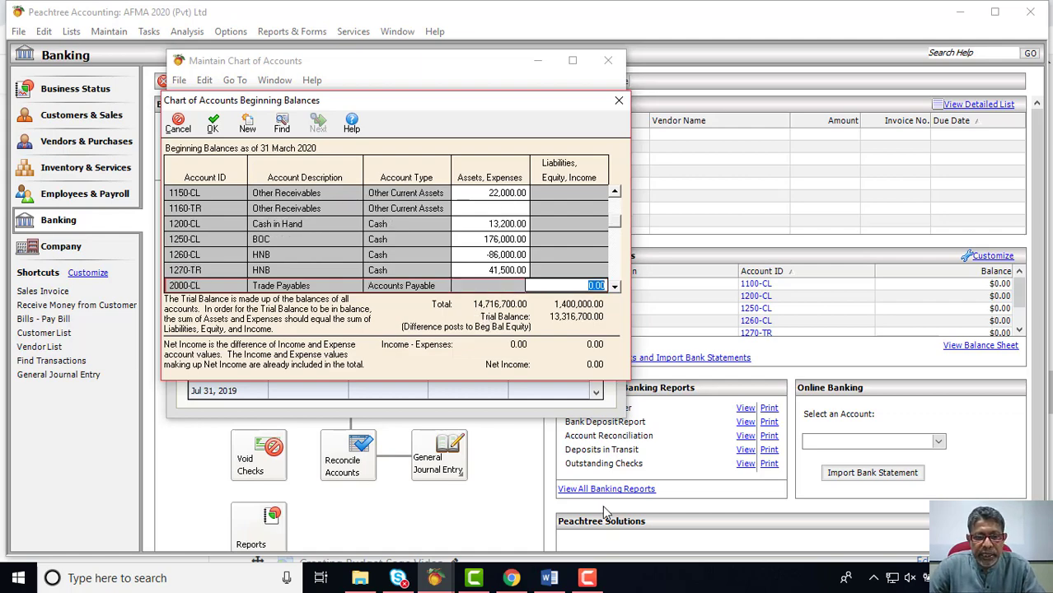
# Using the Word table, enter beginning balances of 720,000 for Trade Payables (2000-CL) and 74,000 for Other Payables (2050-CL) in Peachtree
pyautogui.click(550, 577)
pyautogui.scroll(-3, 594, 458)
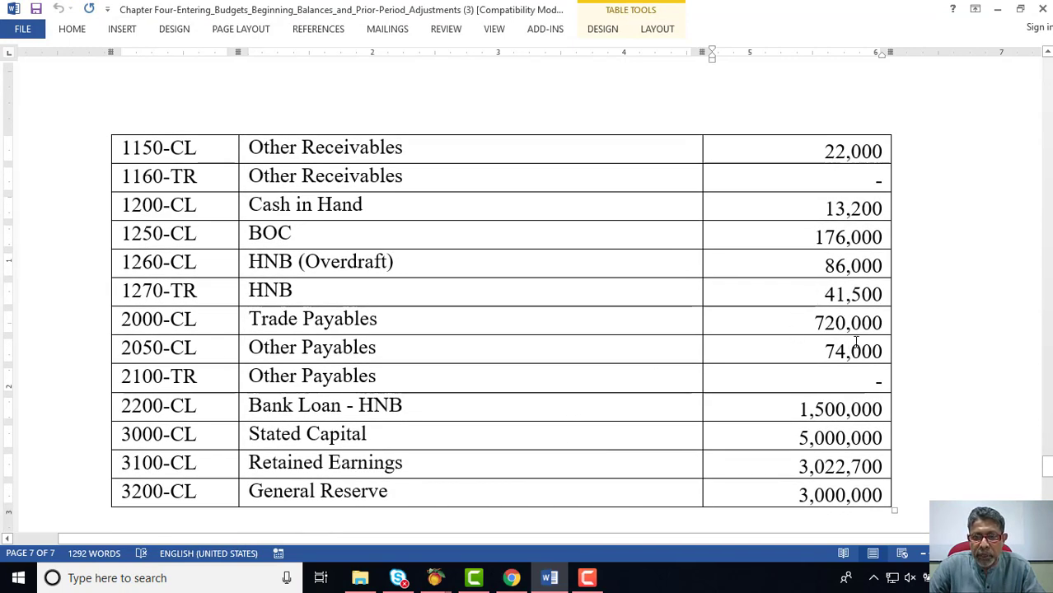
pyautogui.click(549, 578)
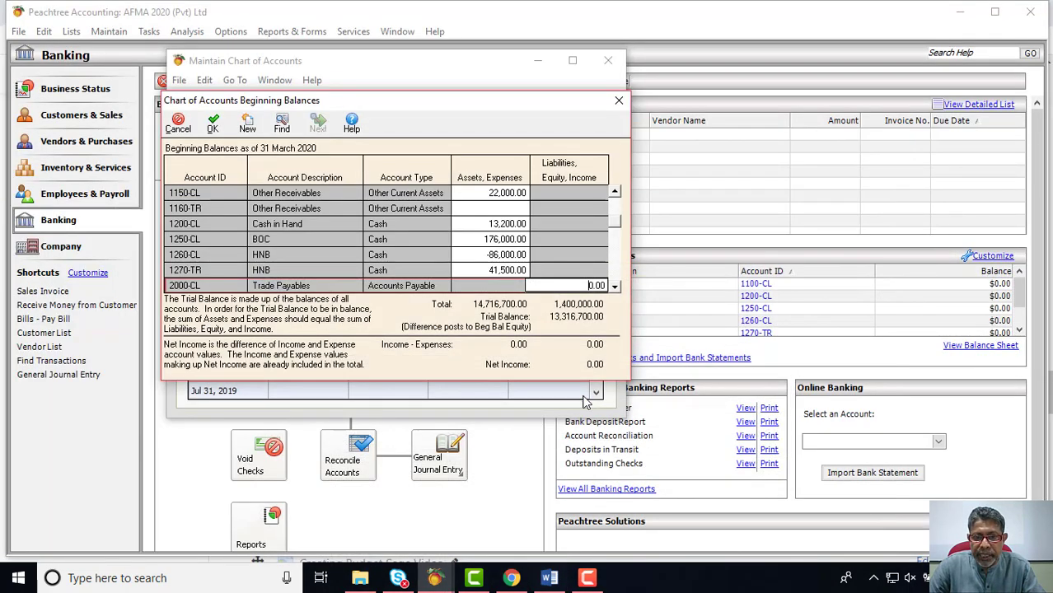
pyautogui.write('2000')
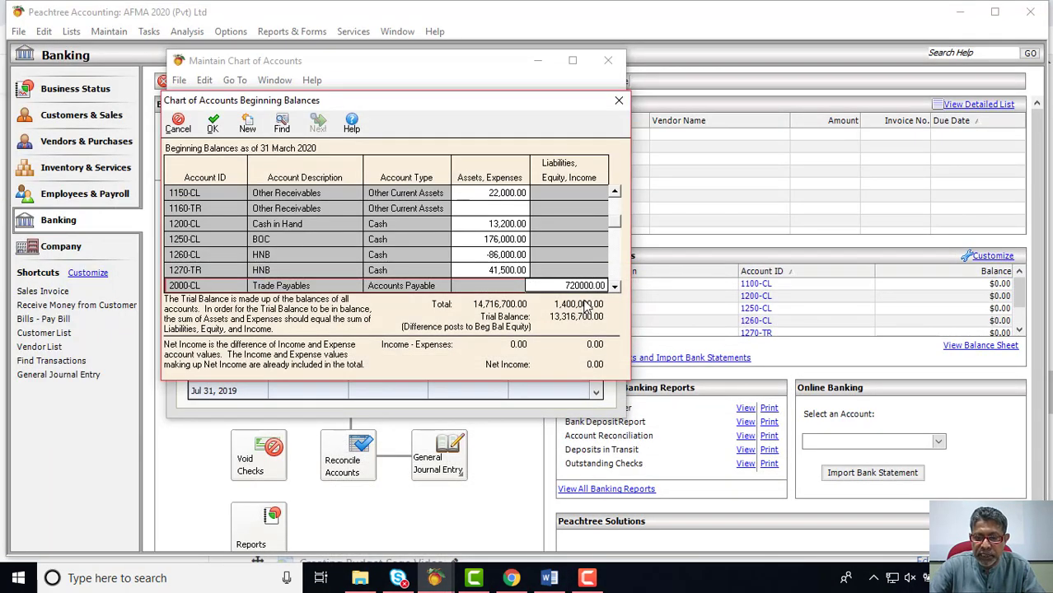
pyautogui.press('Return')
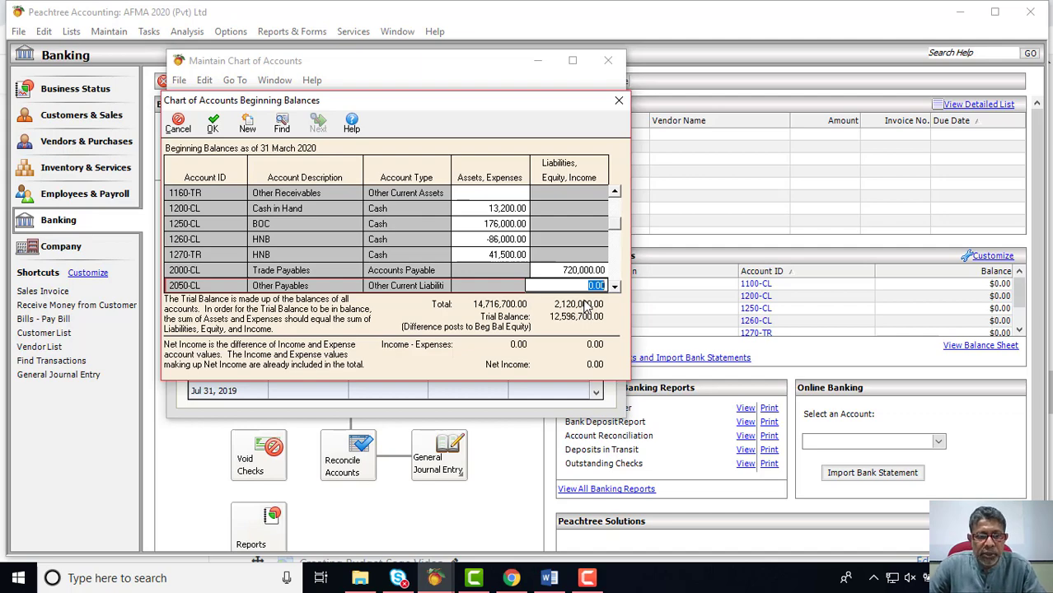
pyautogui.click(551, 580)
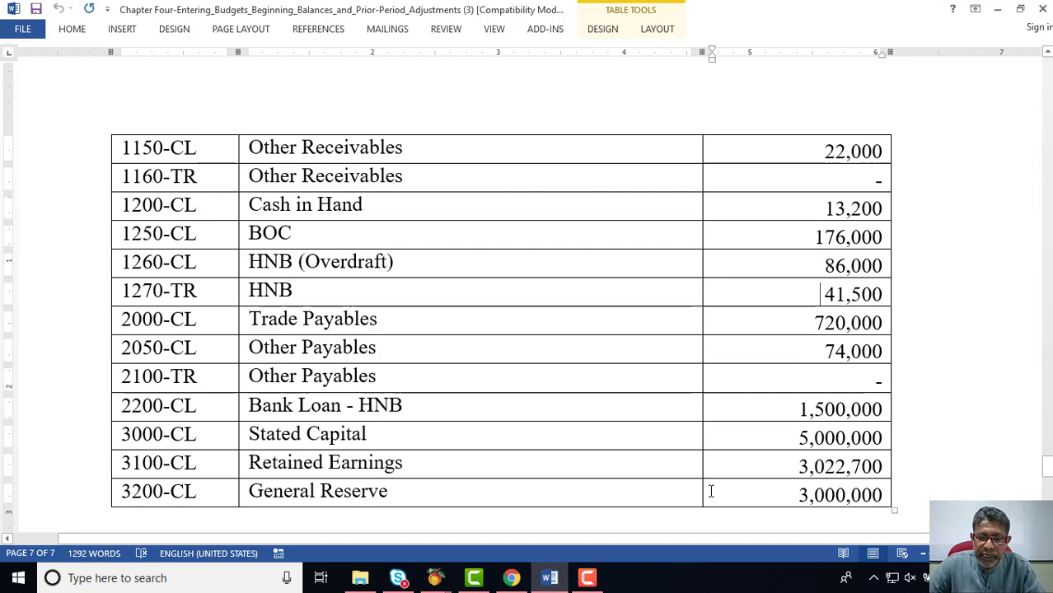
pyautogui.click(549, 578)
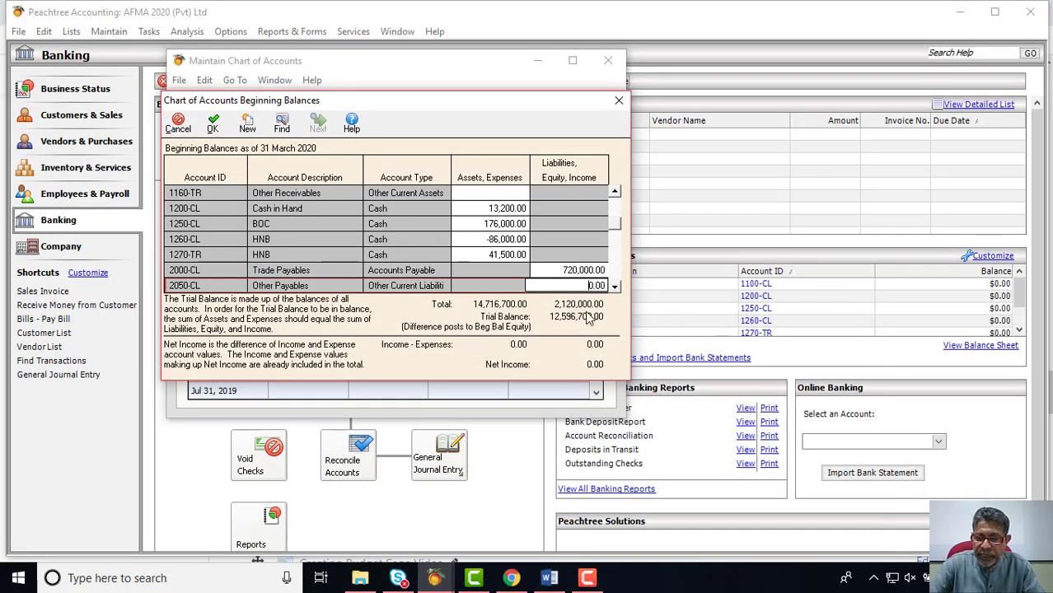
pyautogui.press('Return')
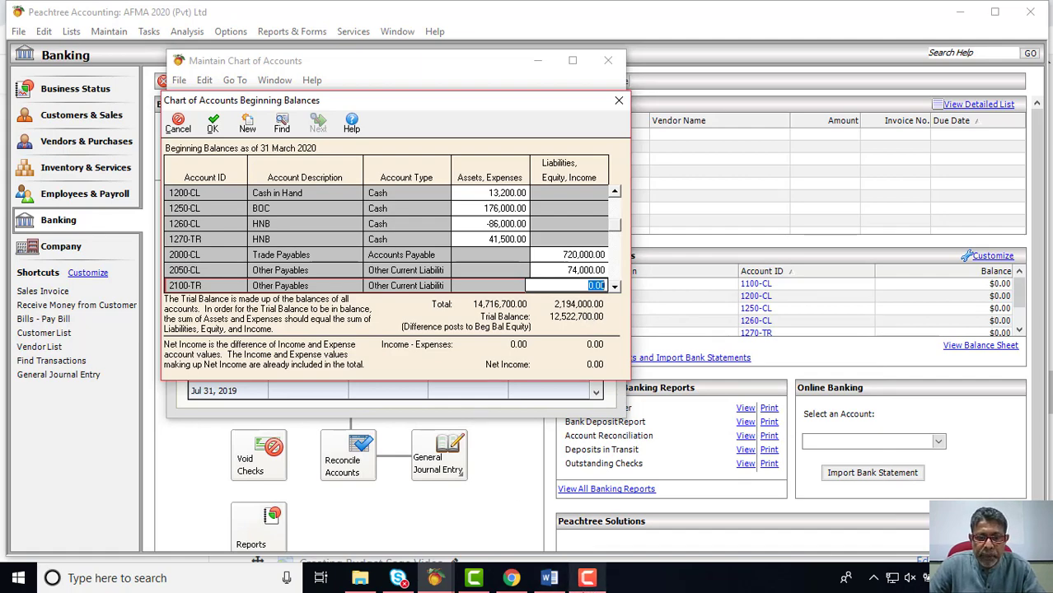
# Check the Word table for 2100-TR and 2200-CL, then enter a 1,500,000 beginning balance for Bank Loan - HNB (2200-CL) in Peachtree
pyautogui.click(549, 577)
pyautogui.click(866, 379)
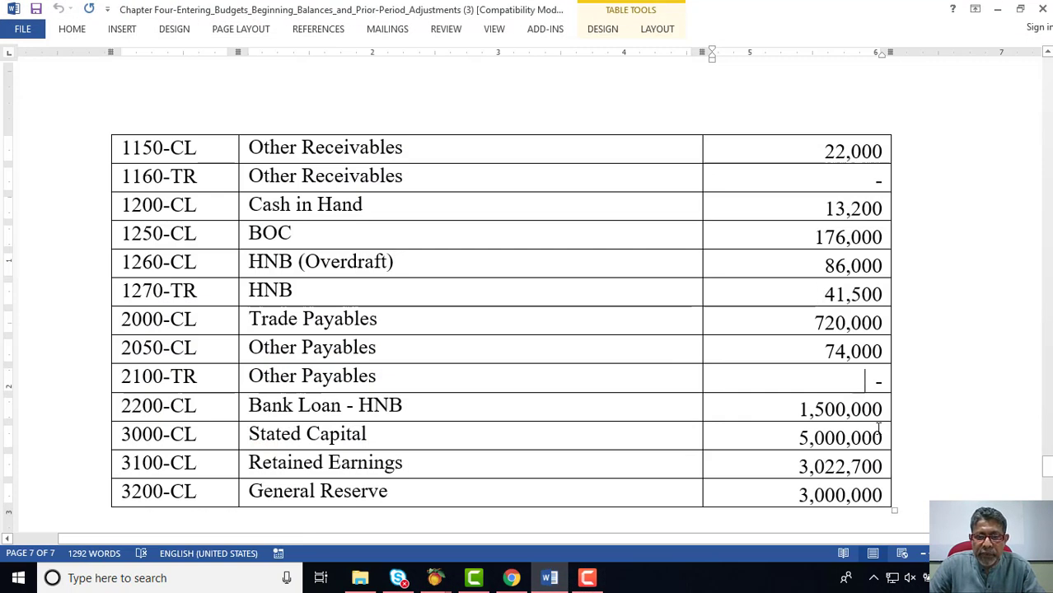
pyautogui.scroll(-3, 878, 427)
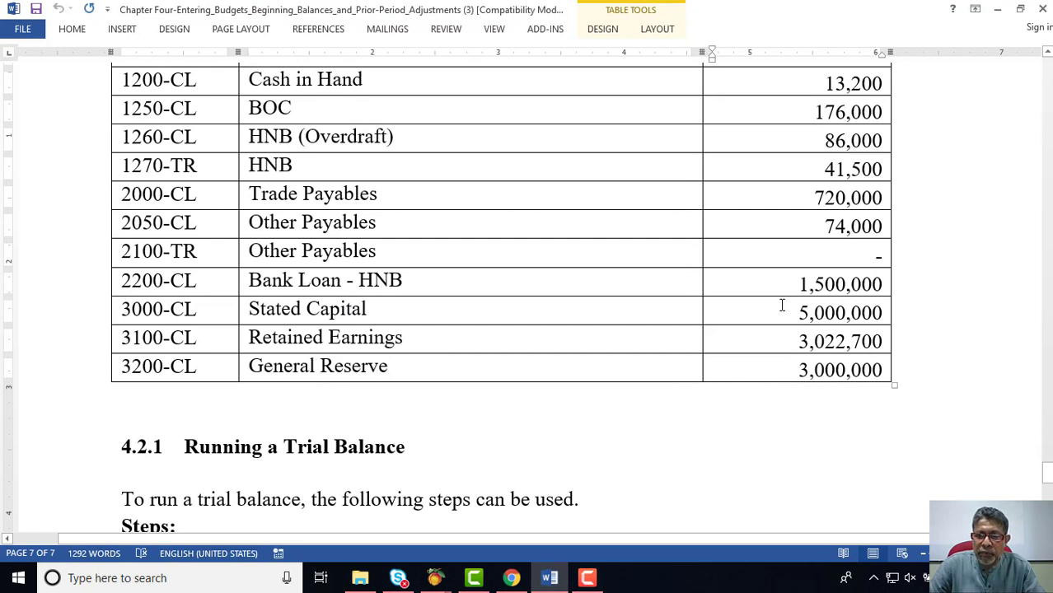
pyautogui.click(550, 578)
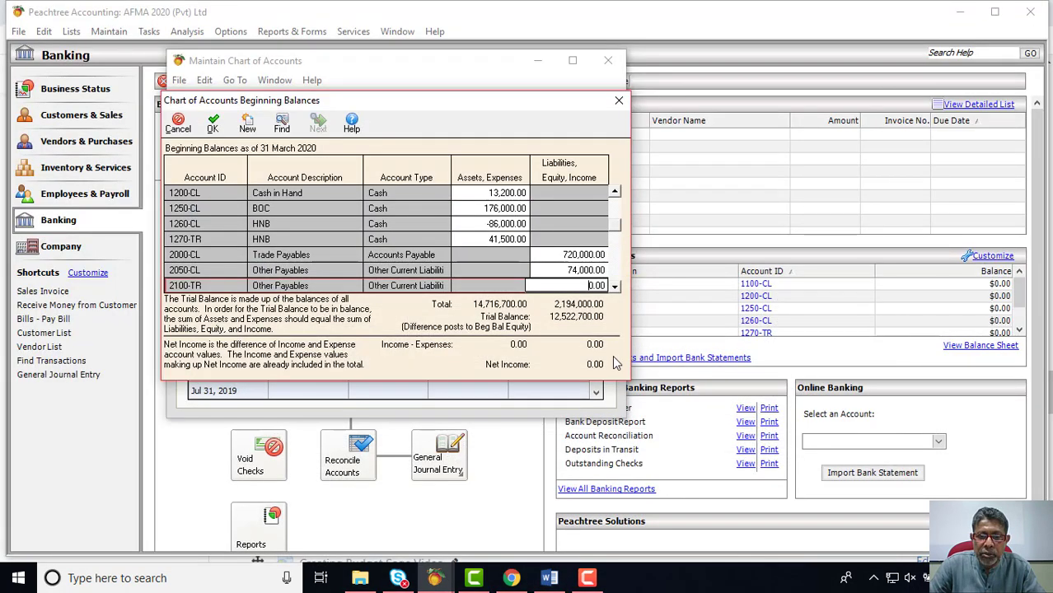
pyautogui.click(614, 286)
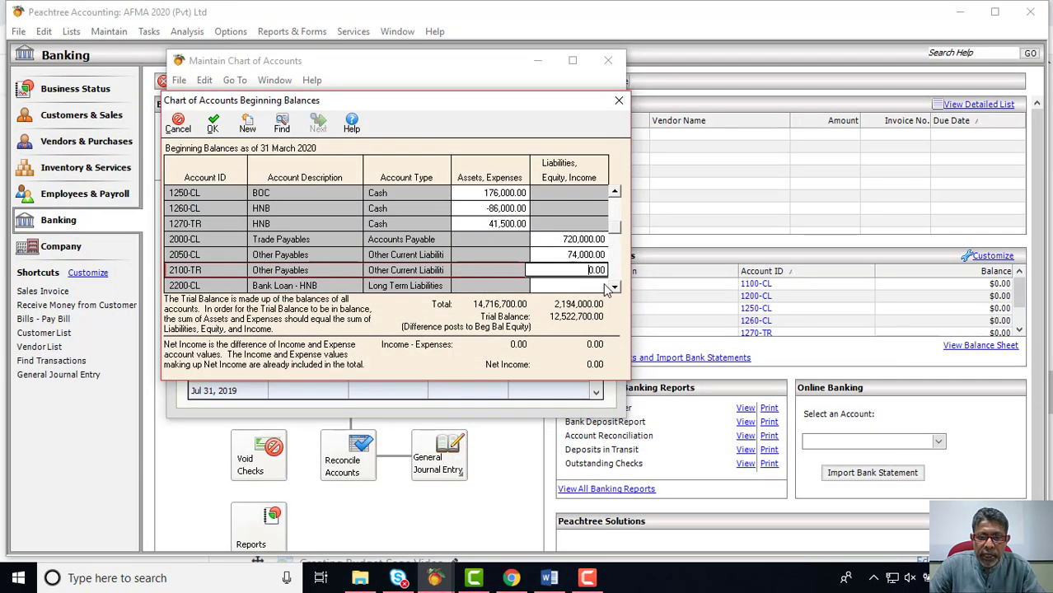
pyautogui.click(587, 286)
pyautogui.write('1')
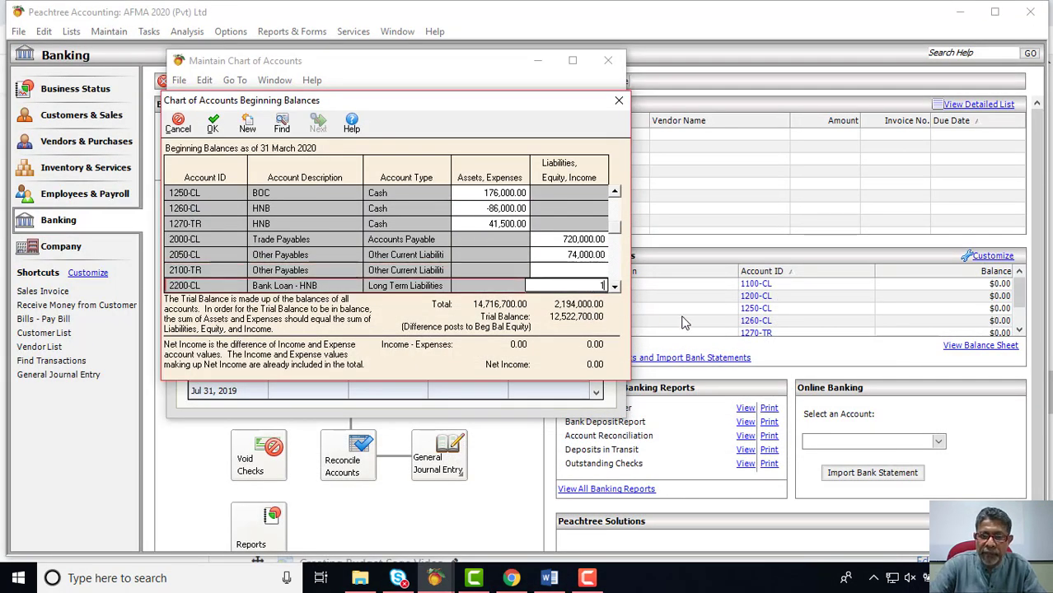
pyautogui.write(',500,')
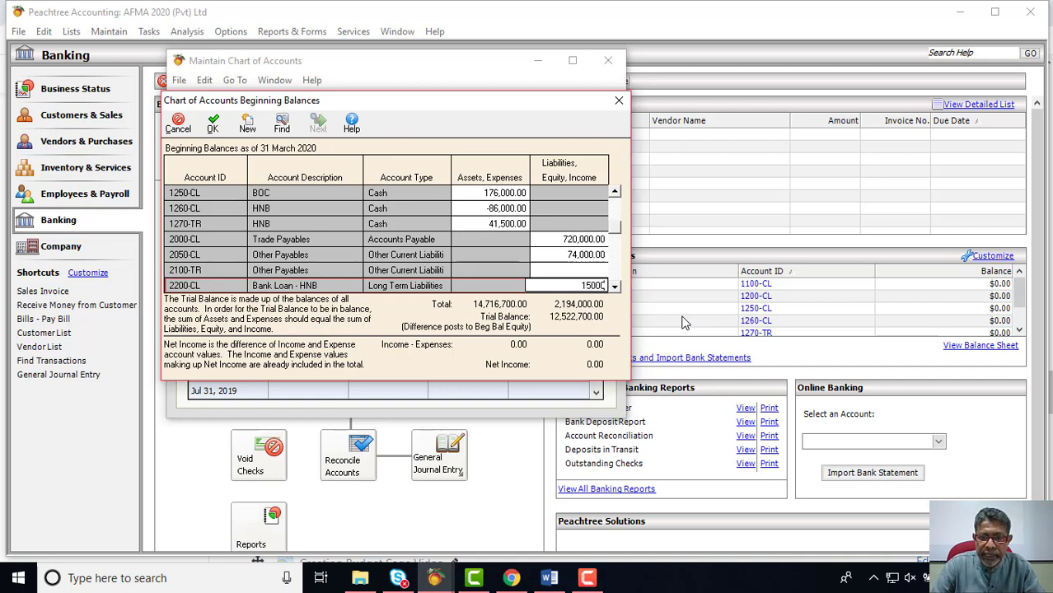
pyautogui.write('0000')
pyautogui.press('Return')
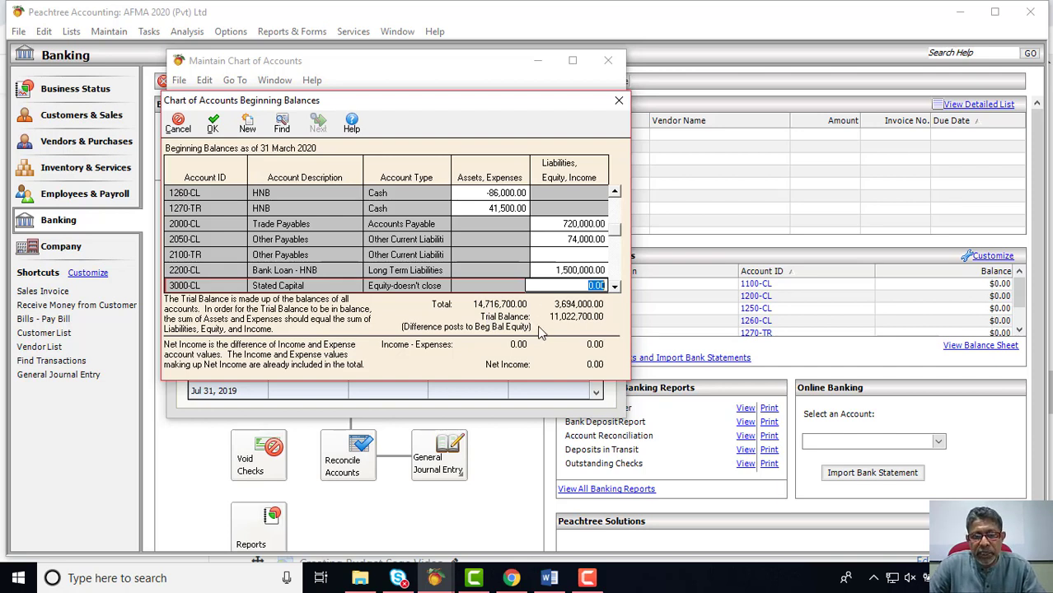
# Look up Stated Capital (3000-CL) in the Word table and enter its beginning balance of 5,000,000 in Peachtree
pyautogui.click(550, 580)
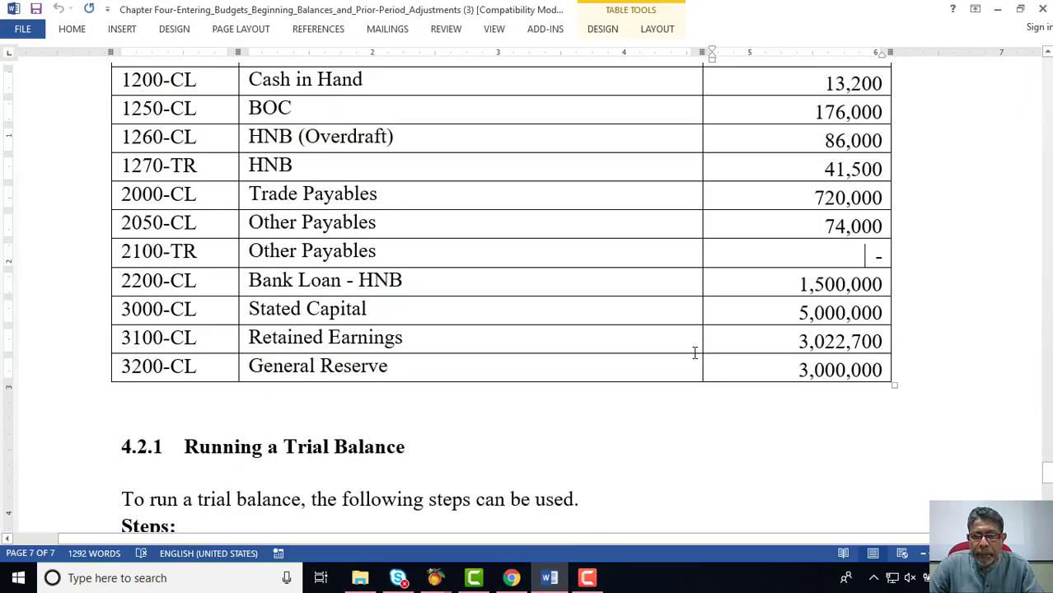
pyautogui.click(564, 574)
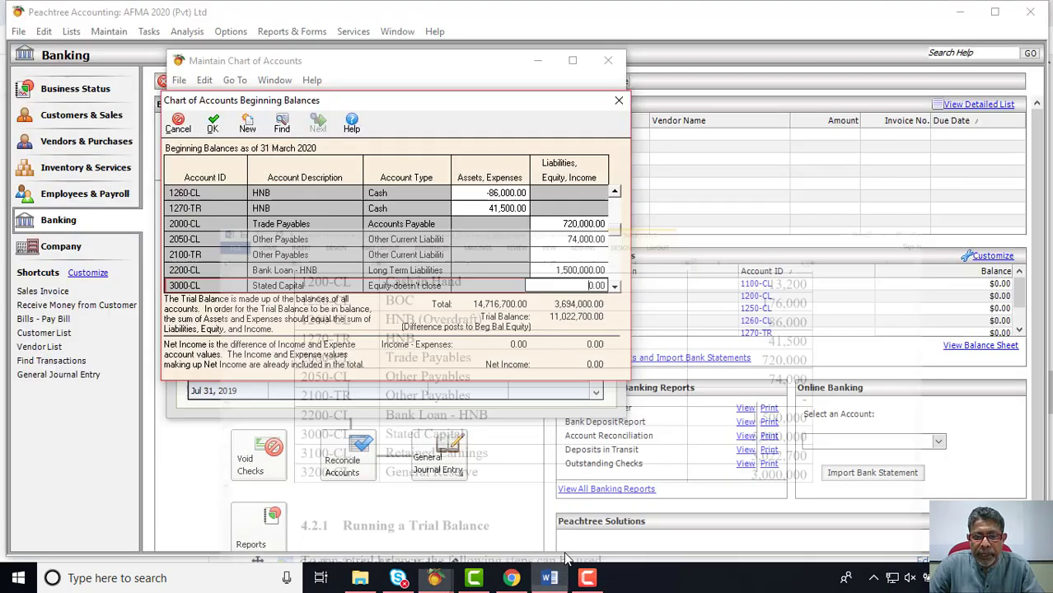
pyautogui.write('5,000,')
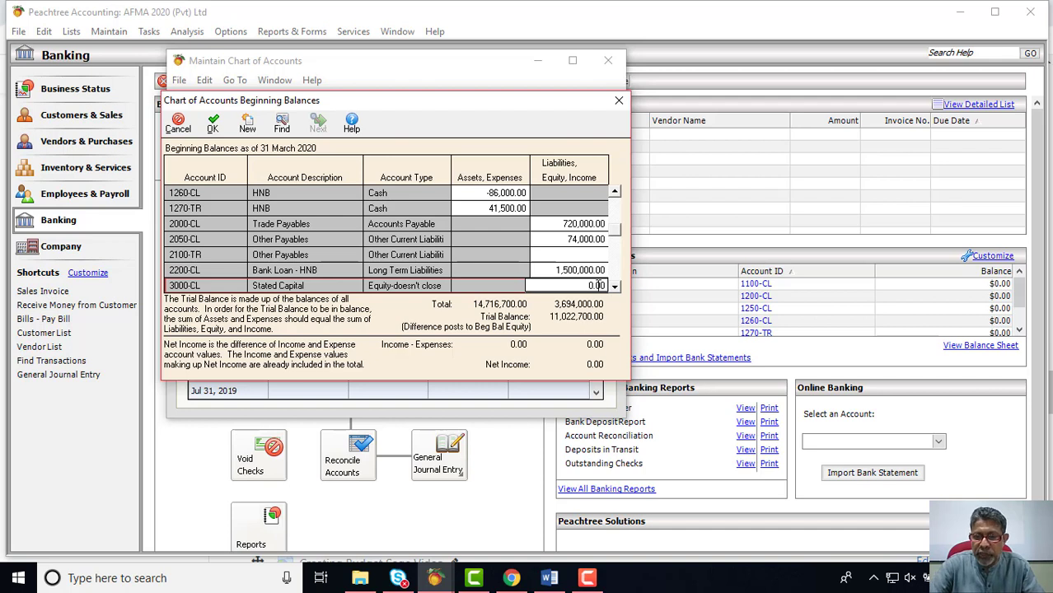
pyautogui.write('00000')
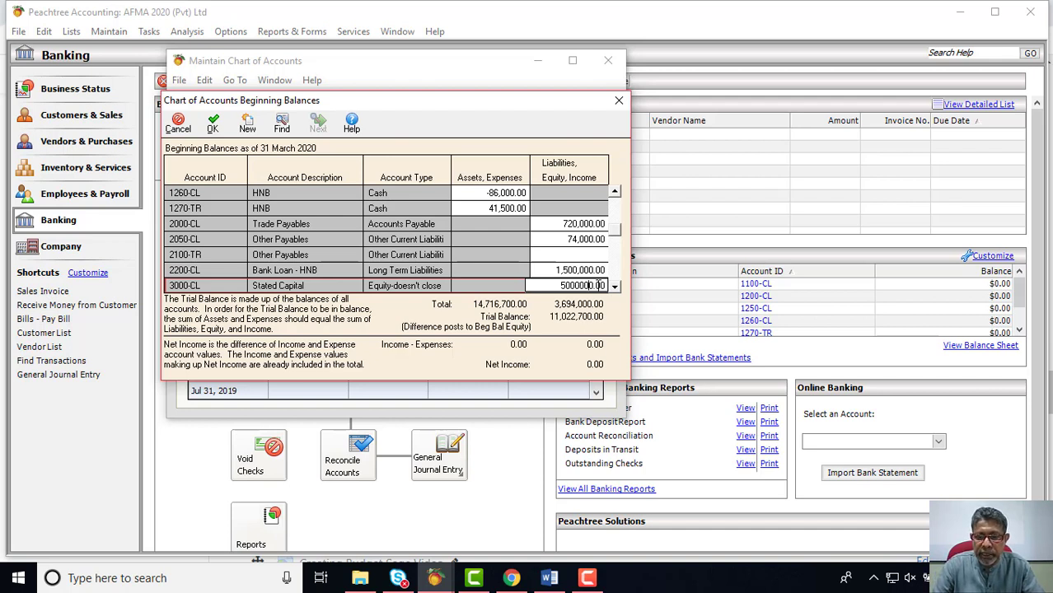
pyautogui.press('Return')
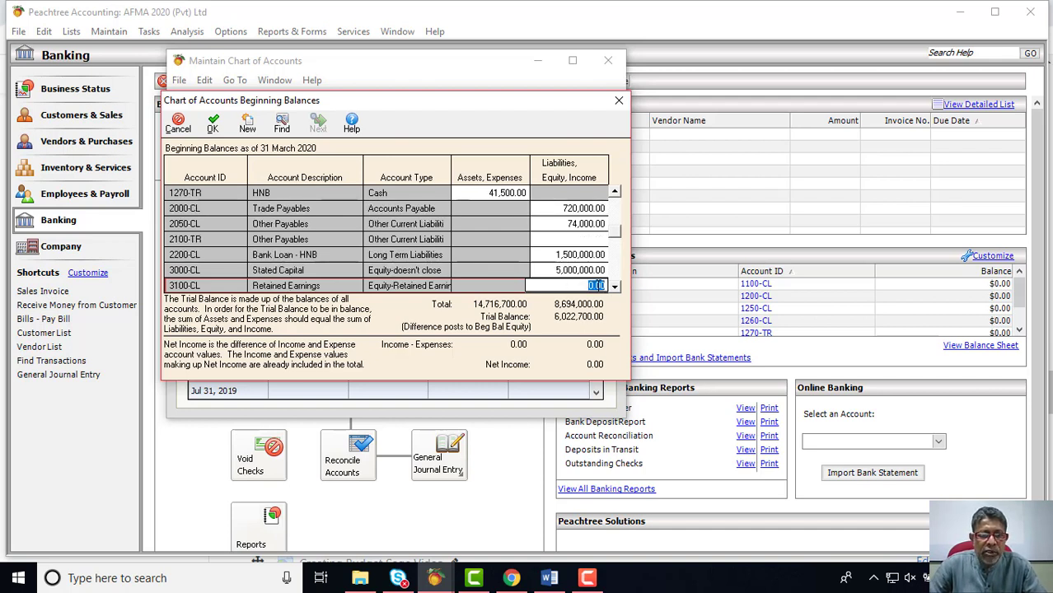
# Check Retained Earnings (3100-CL) in the Word table and enter 3,022,700 as its beginning balance in Peachtree
pyautogui.click(549, 579)
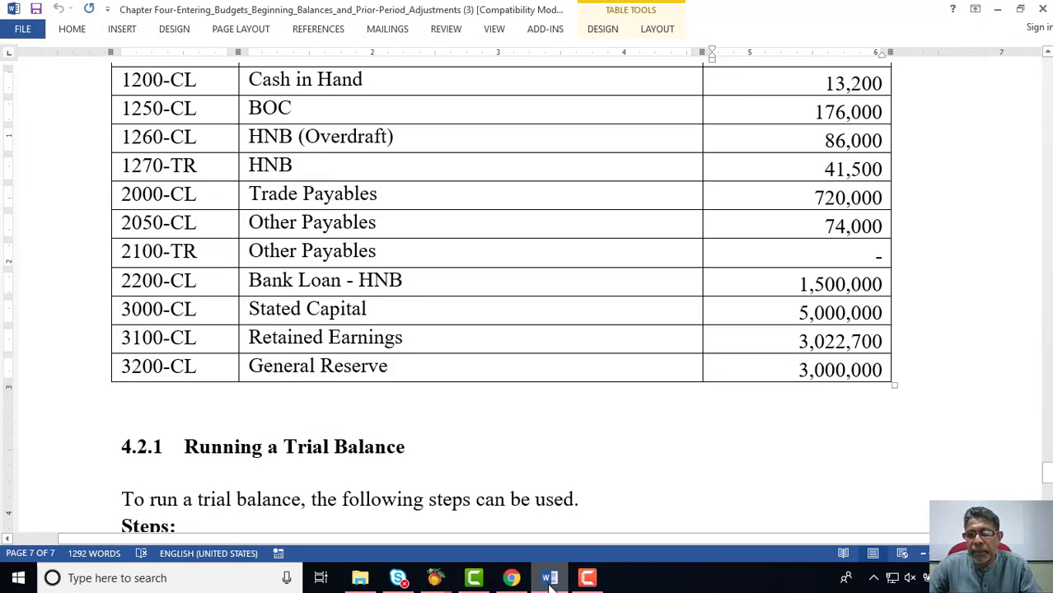
pyautogui.click(550, 580)
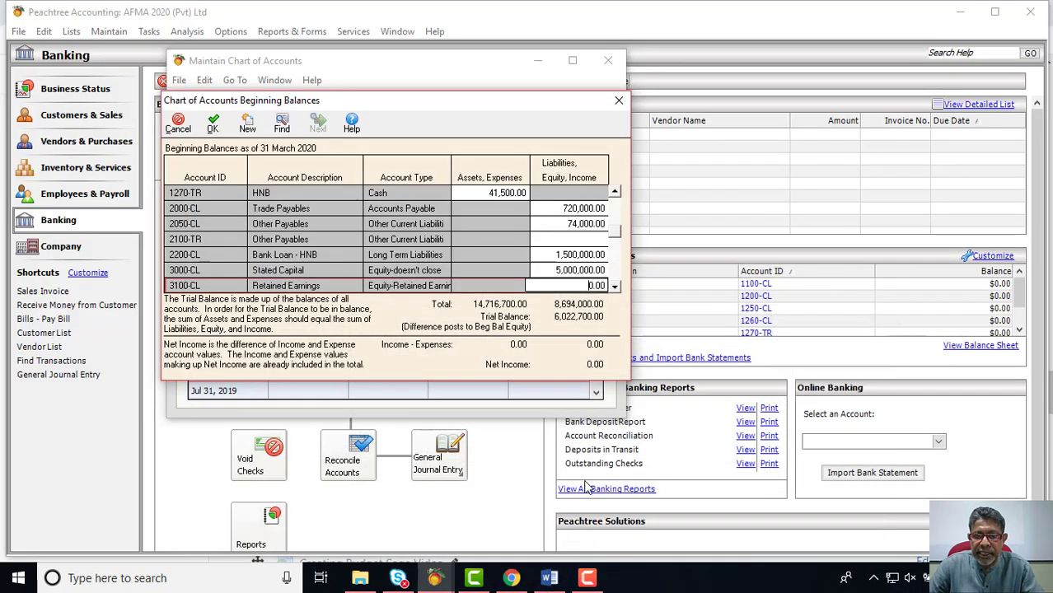
pyautogui.write('3,022,')
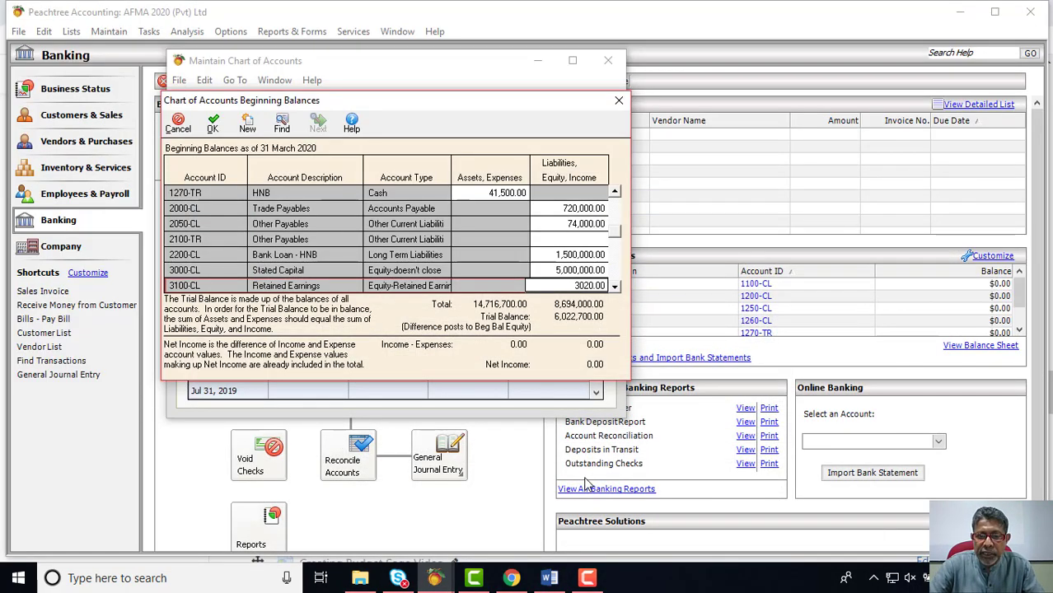
pyautogui.write('700')
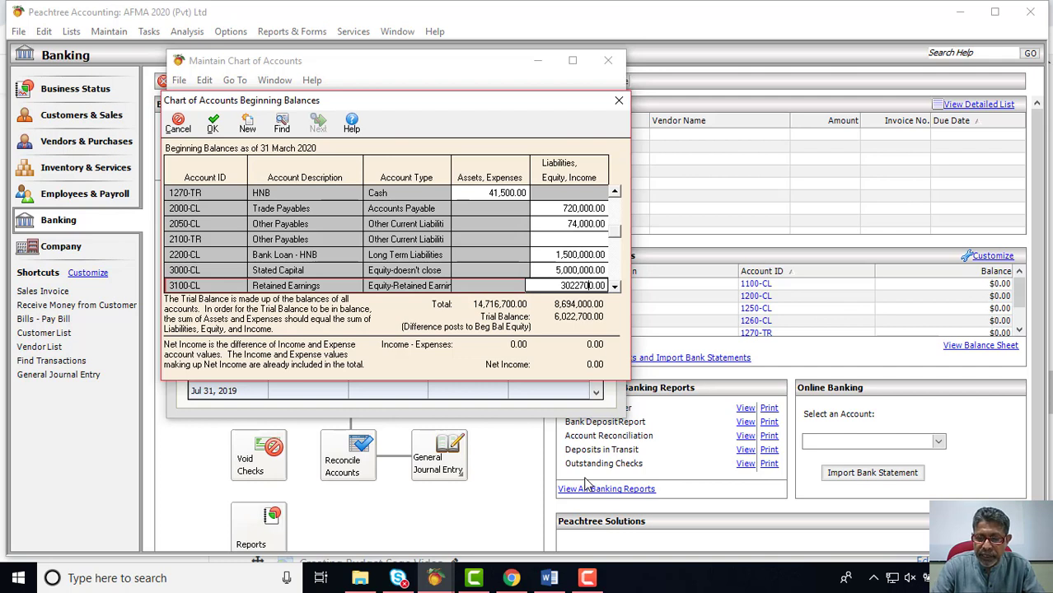
pyautogui.press('Return')
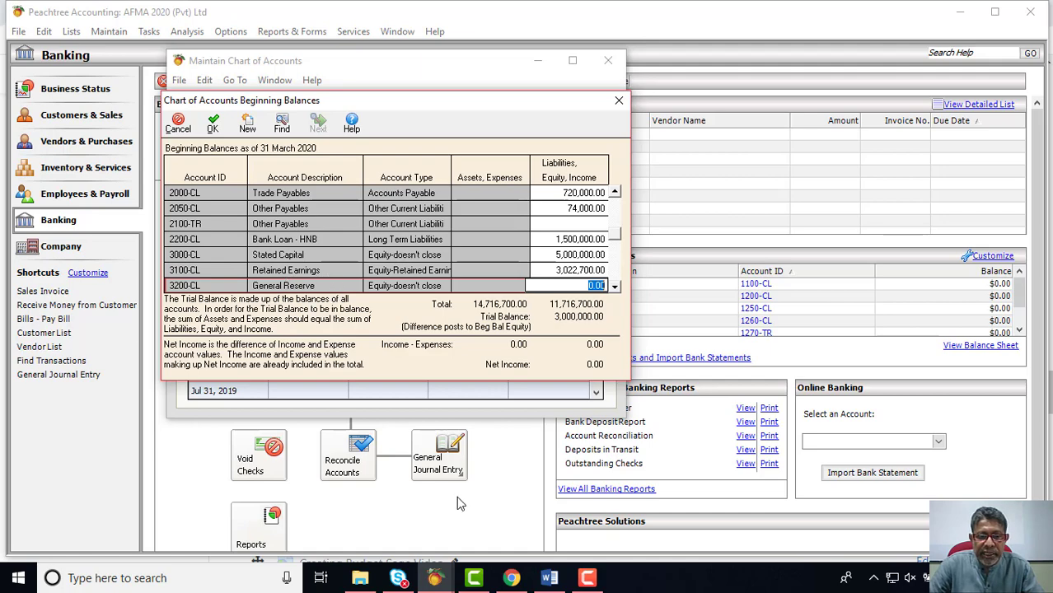
# Find General Reserve (3200-CL) in the Word table and set its beginning balance to 3,000,000 in Peachtree
pyautogui.click(553, 579)
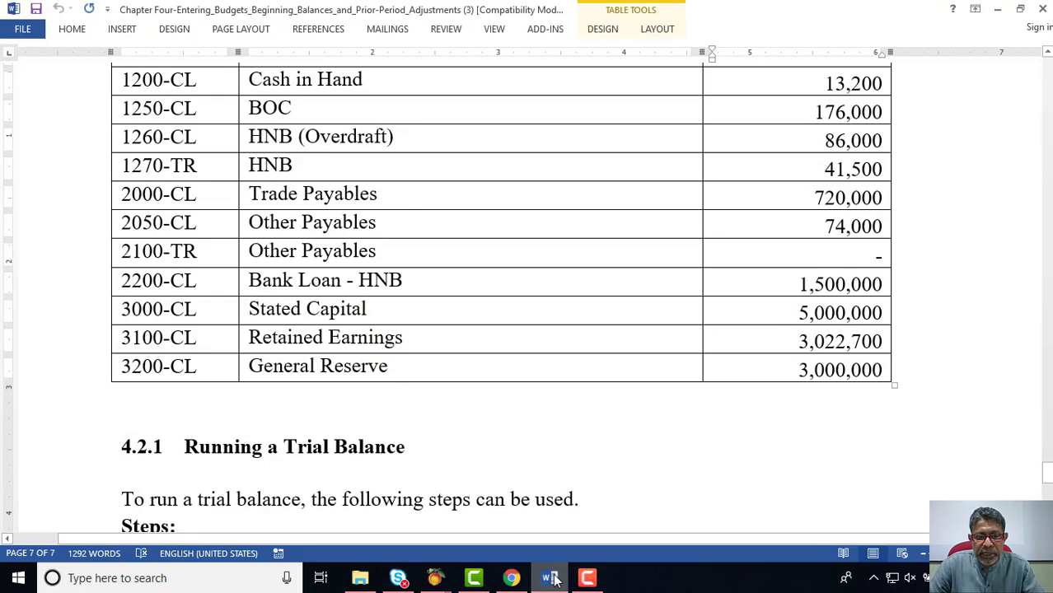
pyautogui.click(553, 578)
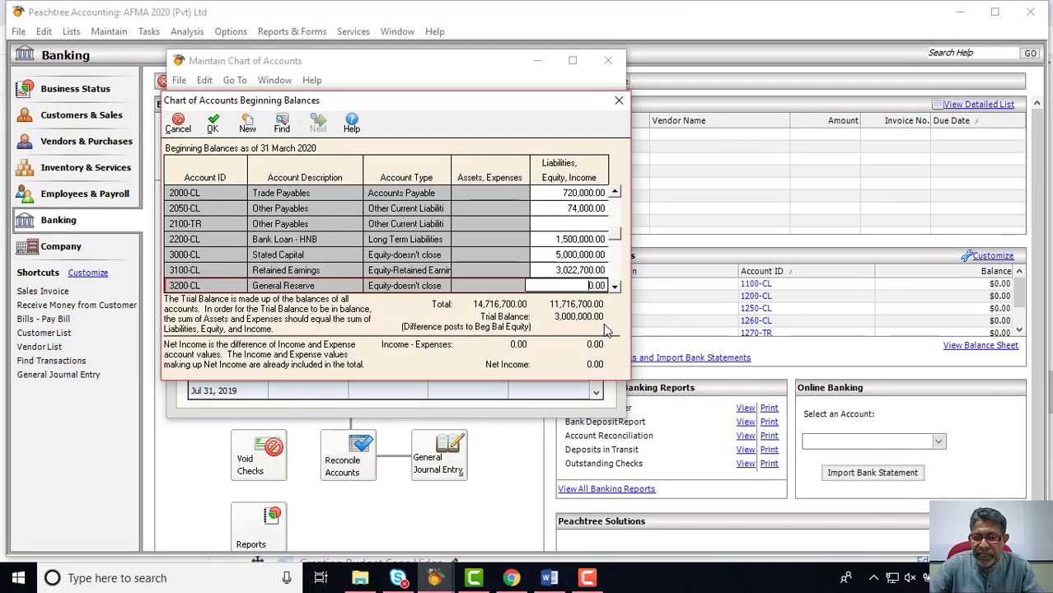
pyautogui.write('300,')
pyautogui.write('0000')
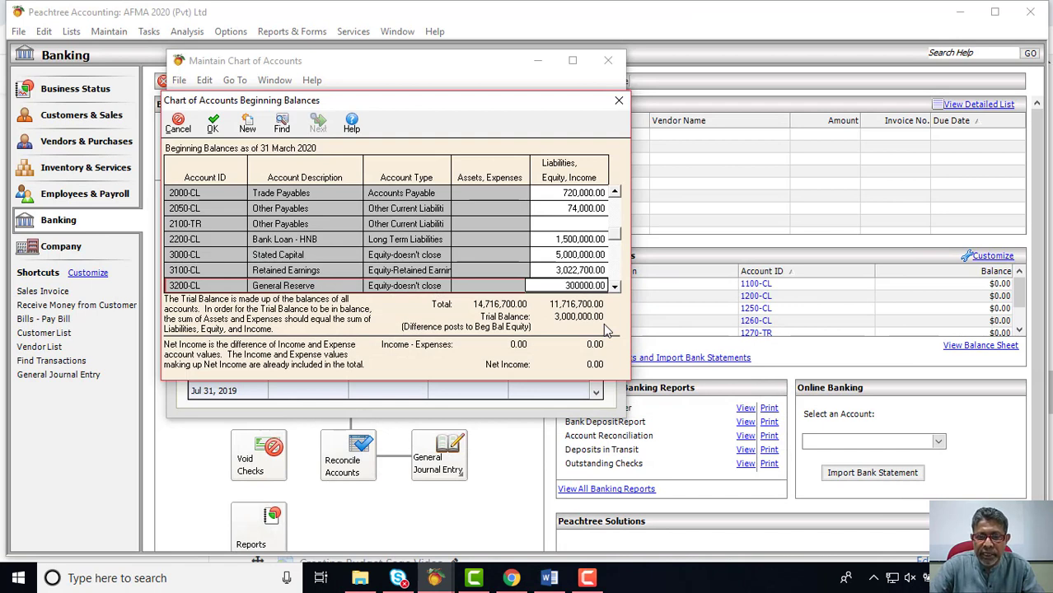
pyautogui.press('Return')
pyautogui.click(579, 270)
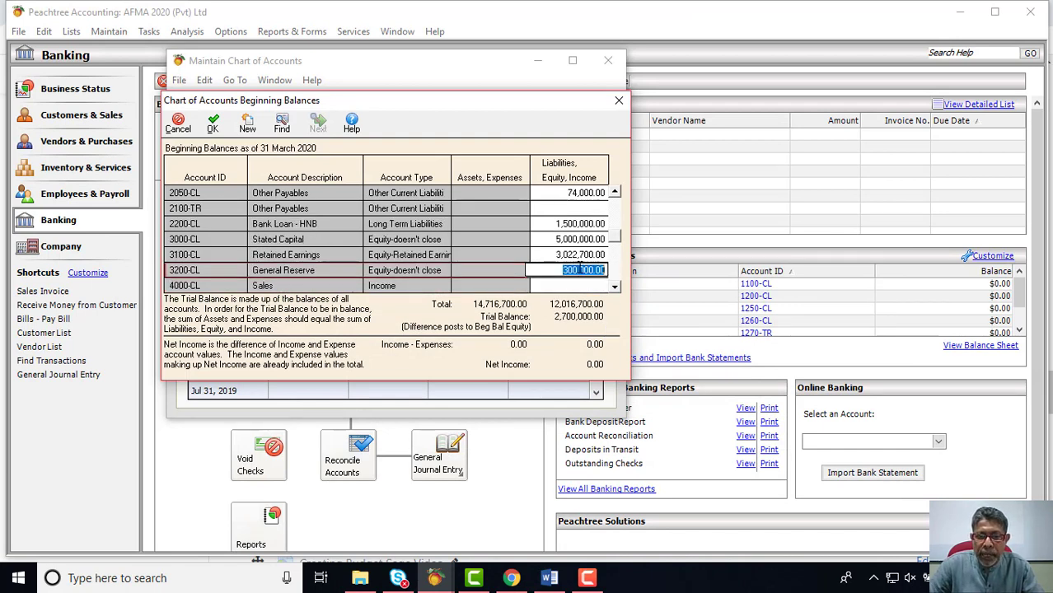
pyautogui.click(580, 269)
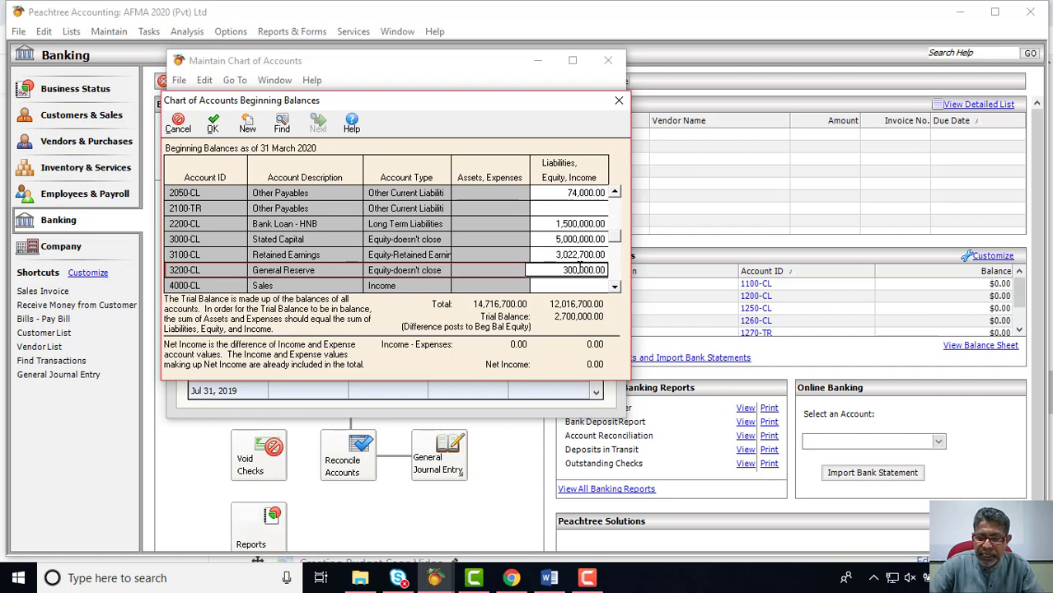
pyautogui.write('0')
pyautogui.press('Return')
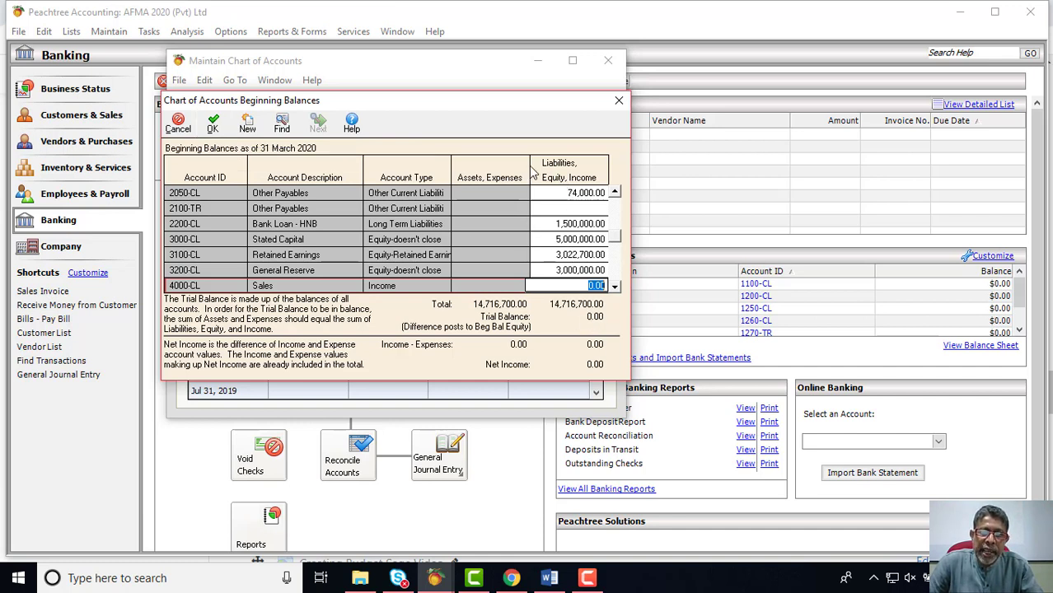
# Accept the chart of accounts beginning balances and open the Account List in a maximized window
pyautogui.moveTo(617, 237); pyautogui.dragTo(615, 196)
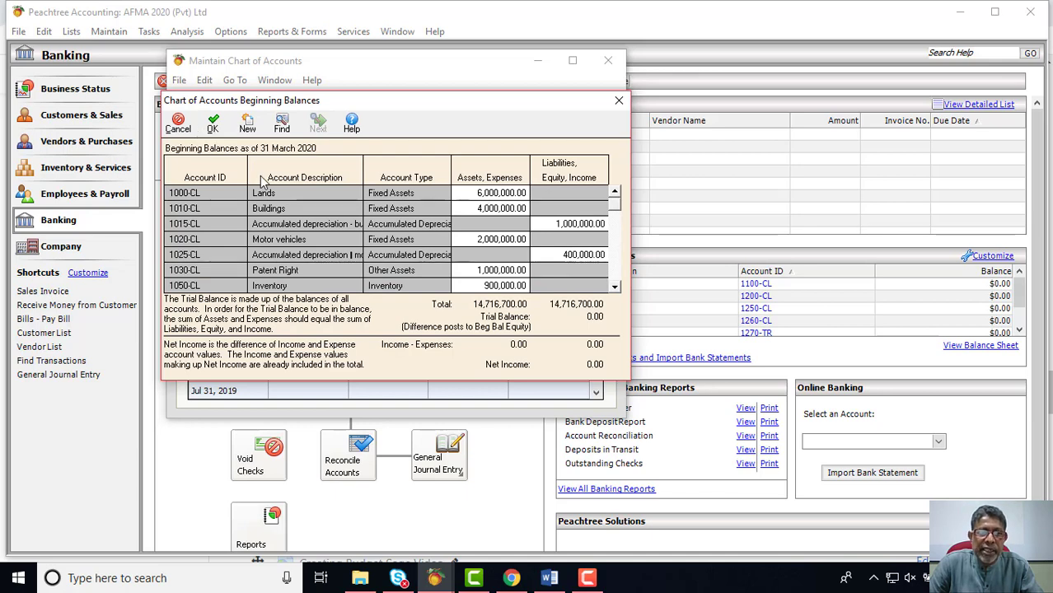
pyautogui.click(216, 128)
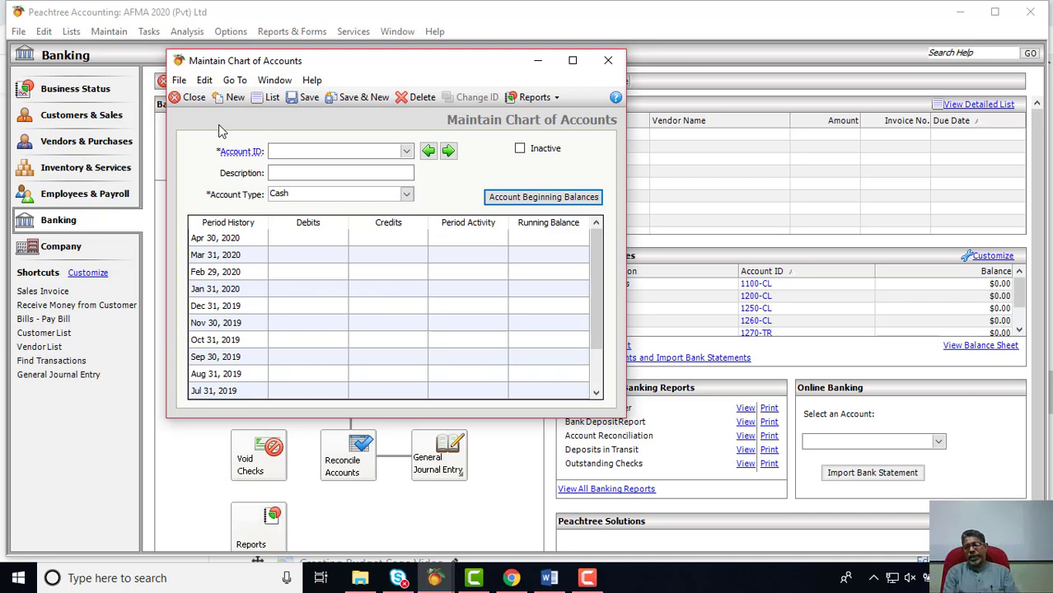
pyautogui.click(263, 99)
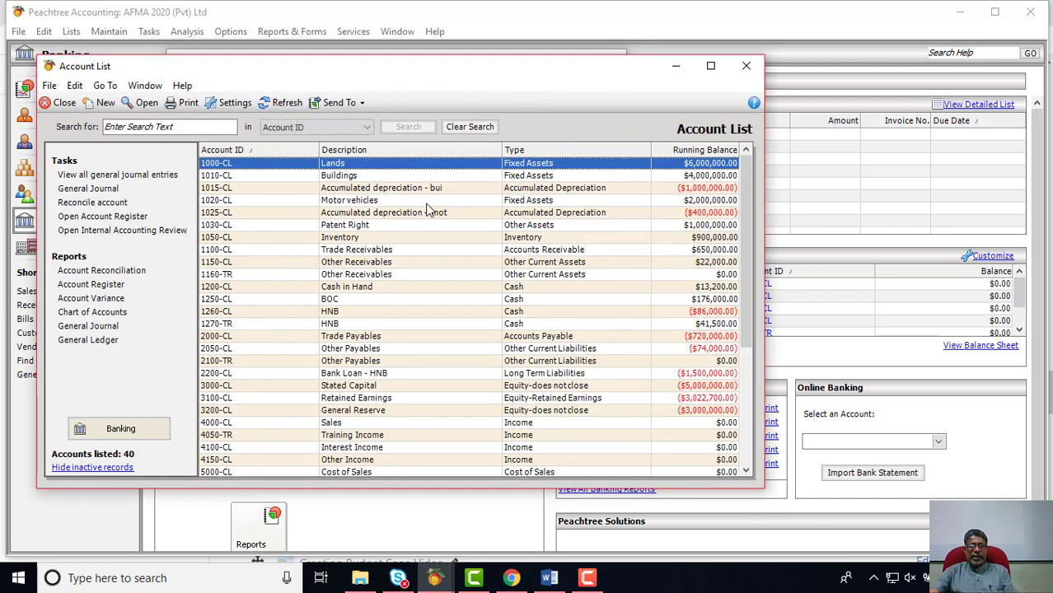
pyautogui.click(709, 66)
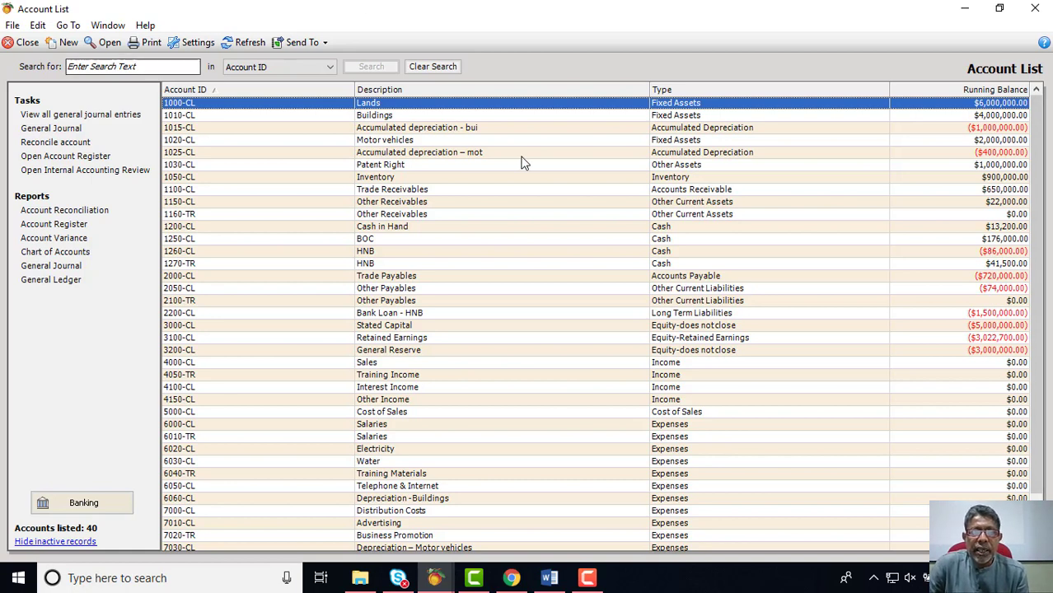
# Check the running balances of the asset accounts from Buildings (1010-CL) through Other Receivables (1160-TR) in the Account List
pyautogui.click(1002, 116)
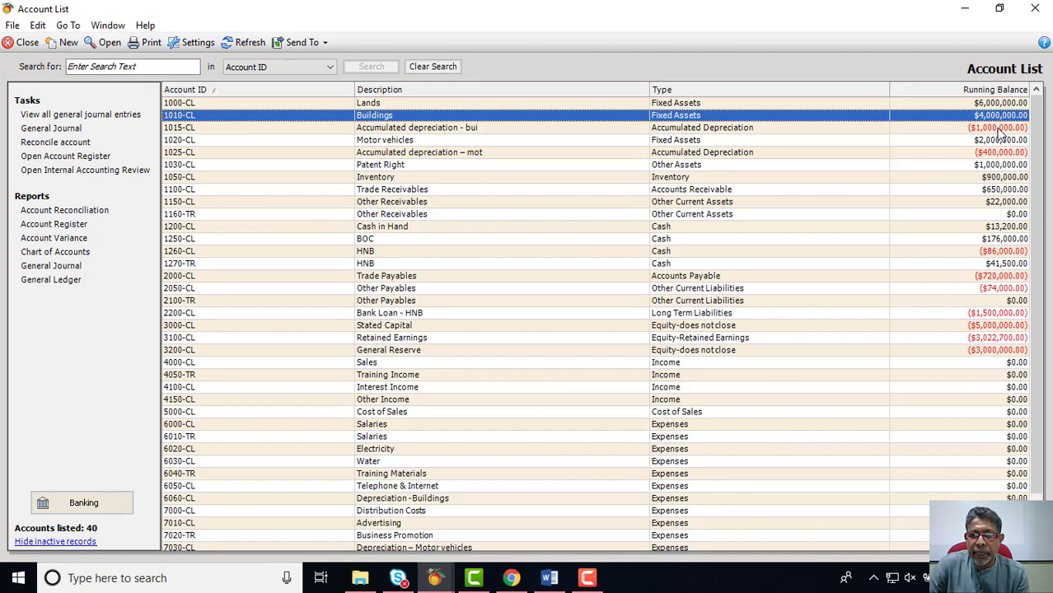
pyautogui.click(1000, 129)
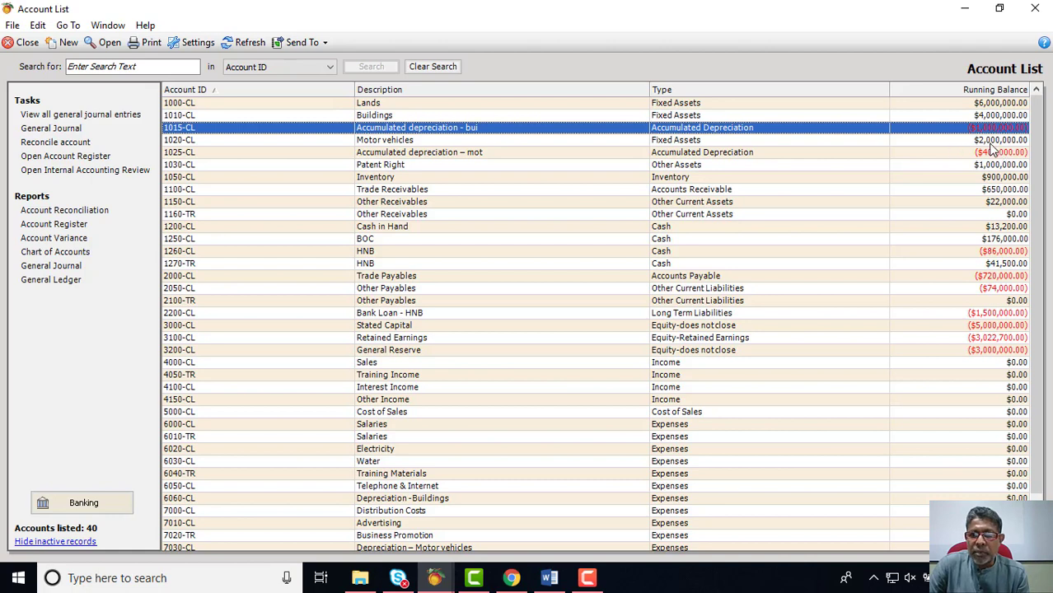
pyautogui.click(997, 141)
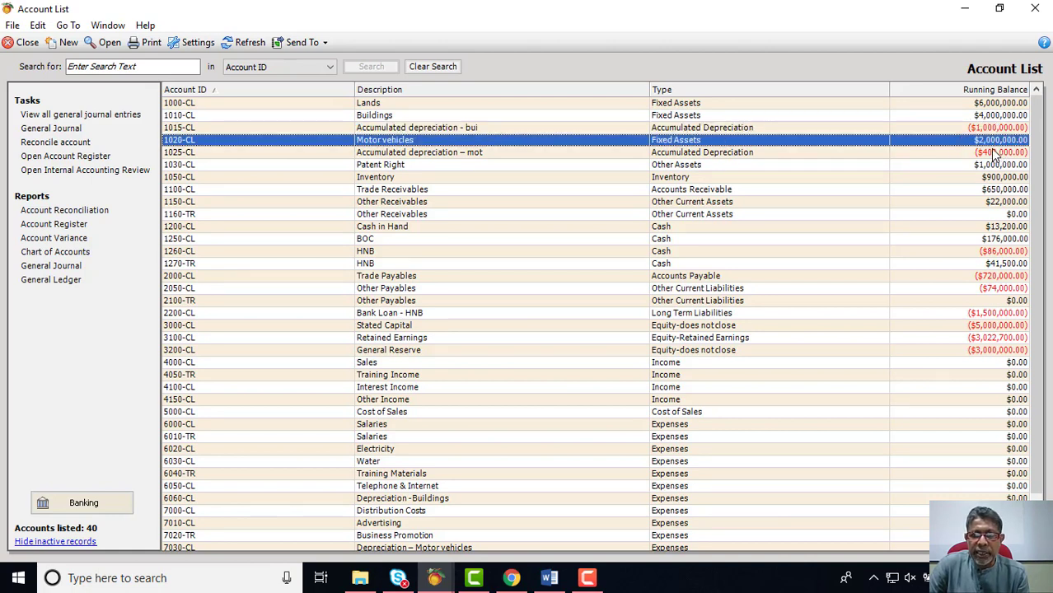
pyautogui.click(994, 153)
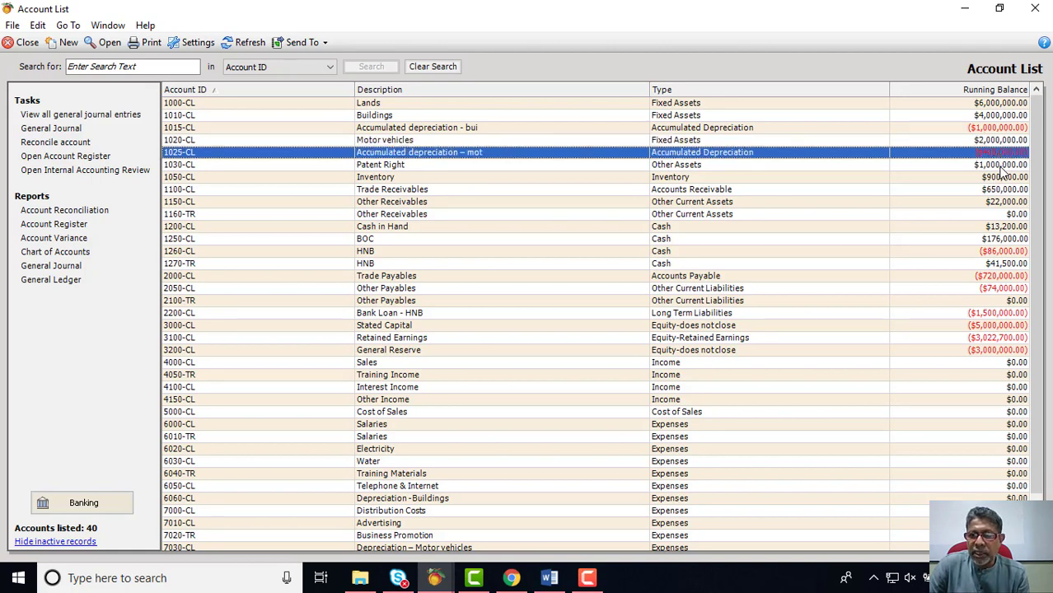
pyautogui.click(1002, 167)
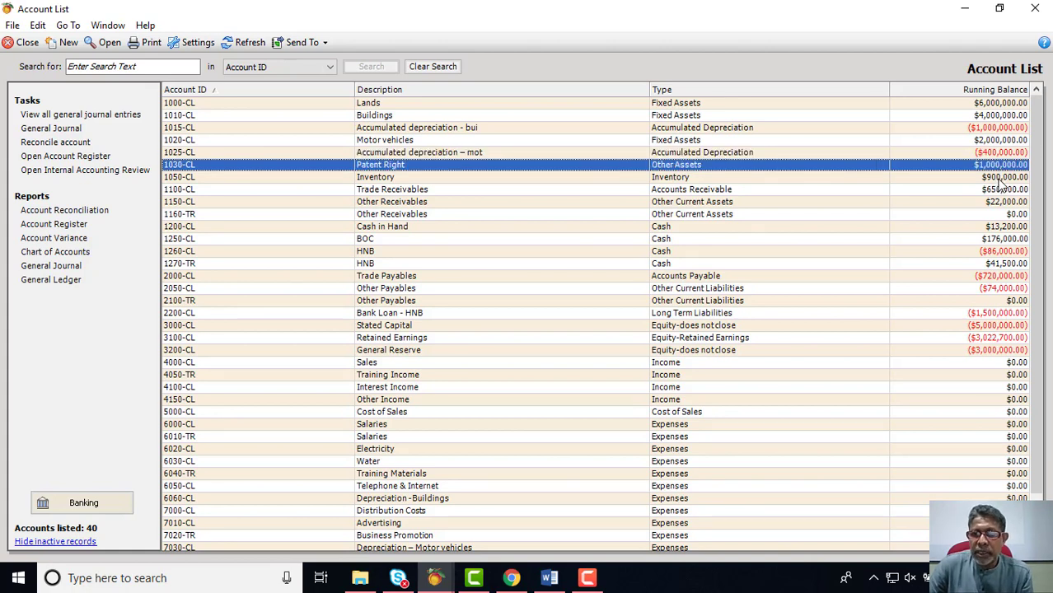
pyautogui.click(999, 180)
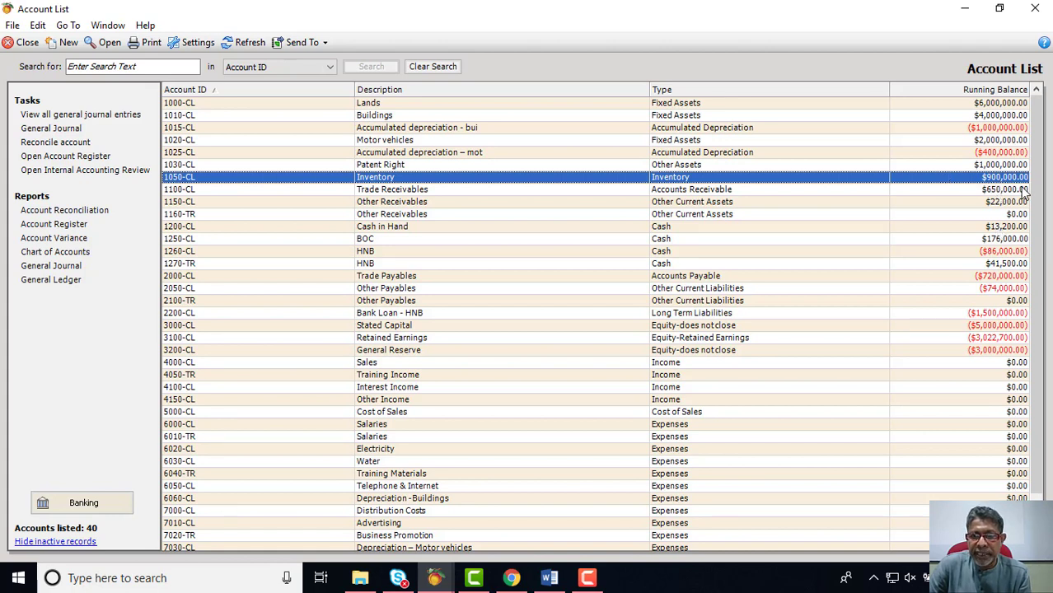
pyautogui.click(1016, 190)
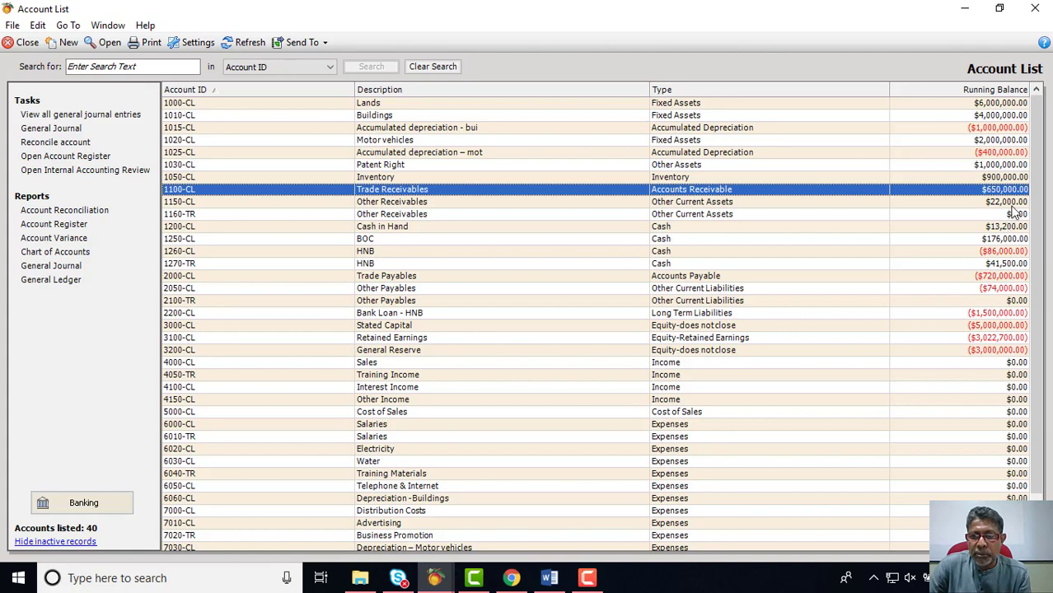
pyautogui.click(1014, 203)
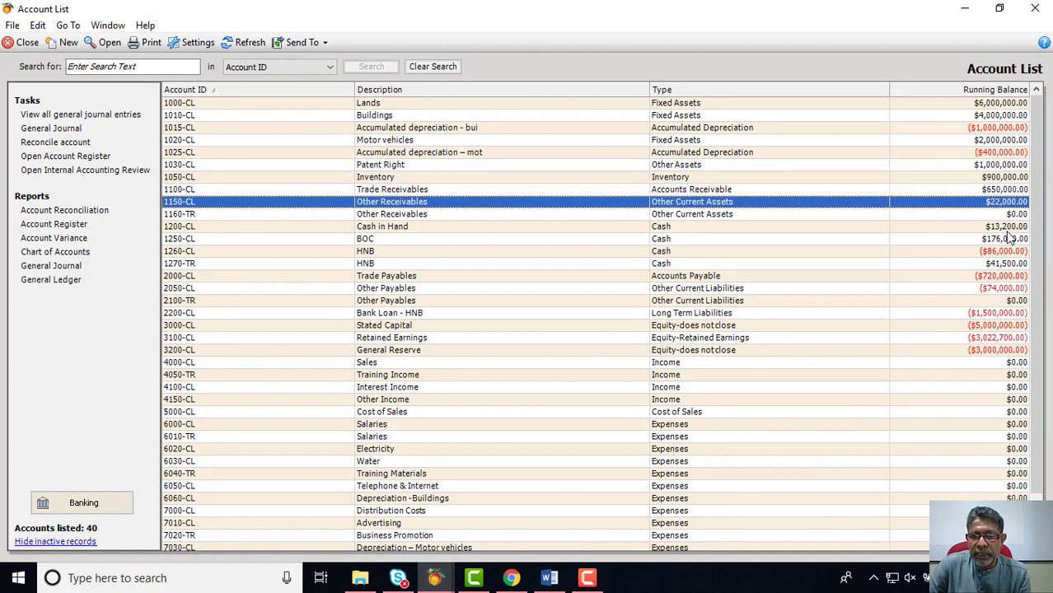
pyautogui.click(1022, 216)
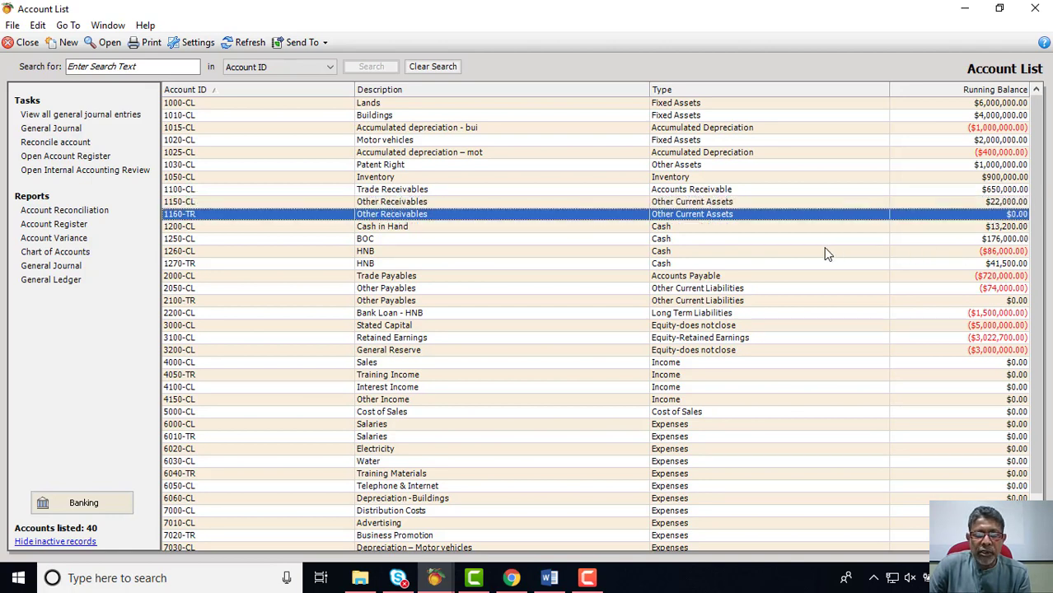
# Check the running balances of the cash accounts from Cash in Hand (1200-CL) through HNB (1270-TR)
pyautogui.click(997, 229)
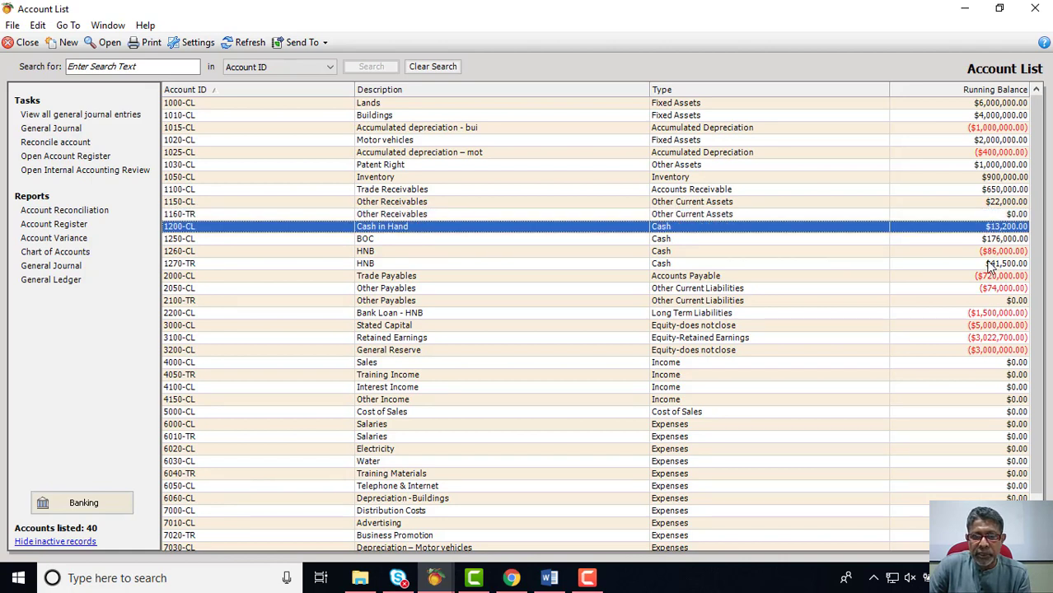
pyautogui.click(994, 241)
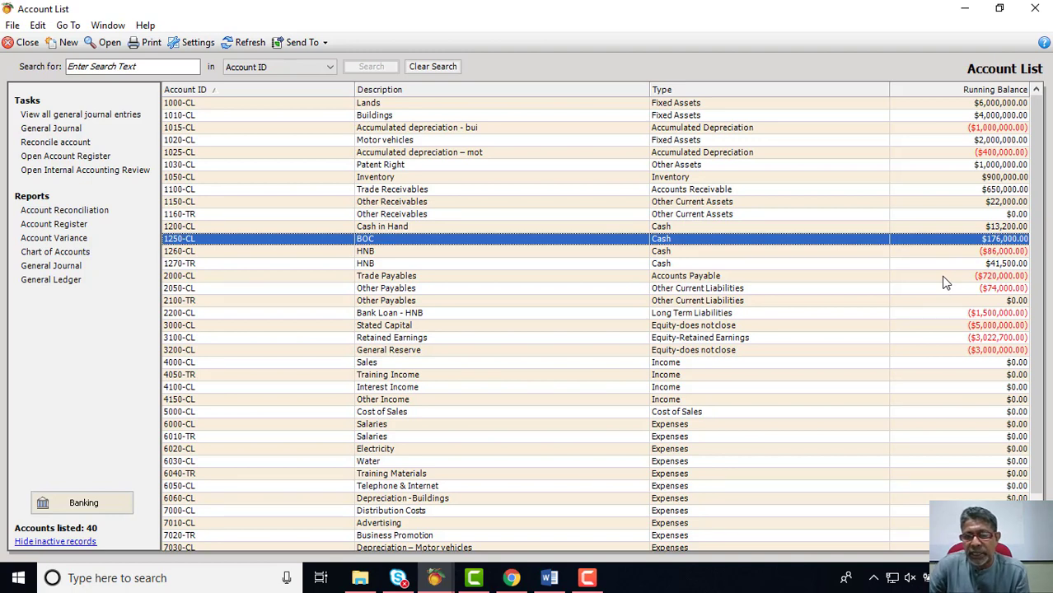
pyautogui.click(1007, 252)
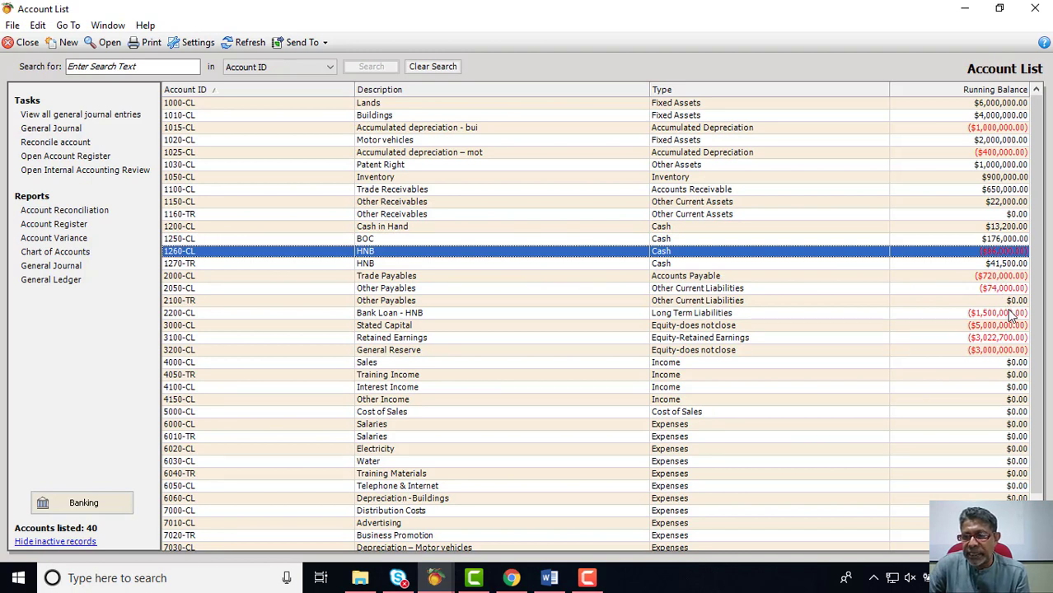
pyautogui.click(1006, 265)
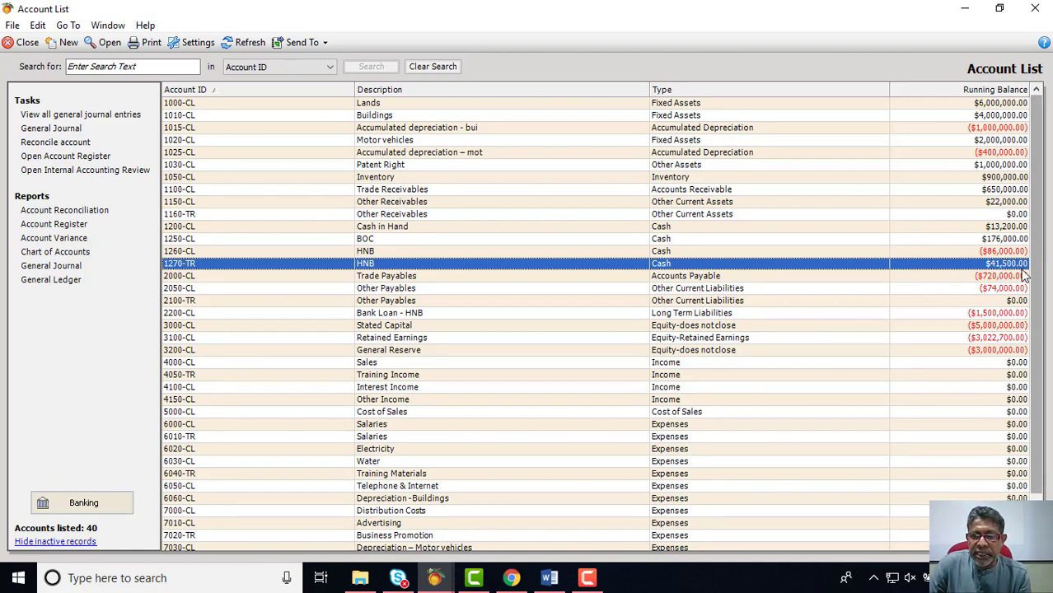
# Check the running balances of the liability and equity accounts from Trade Payables (2000-CL) through General Reserve (3200-CL)
pyautogui.click(1022, 278)
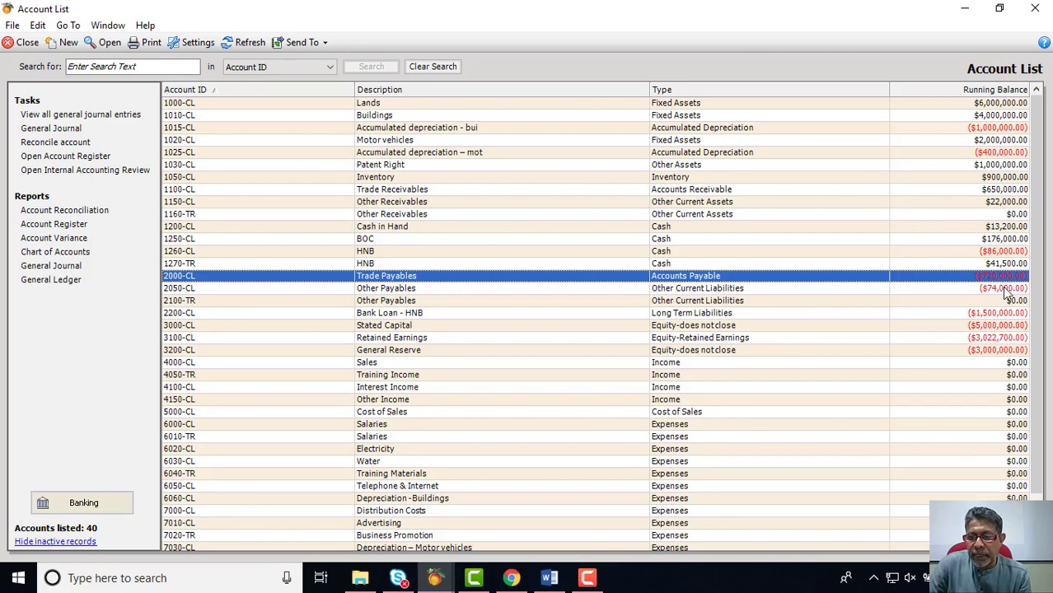
pyautogui.click(1004, 289)
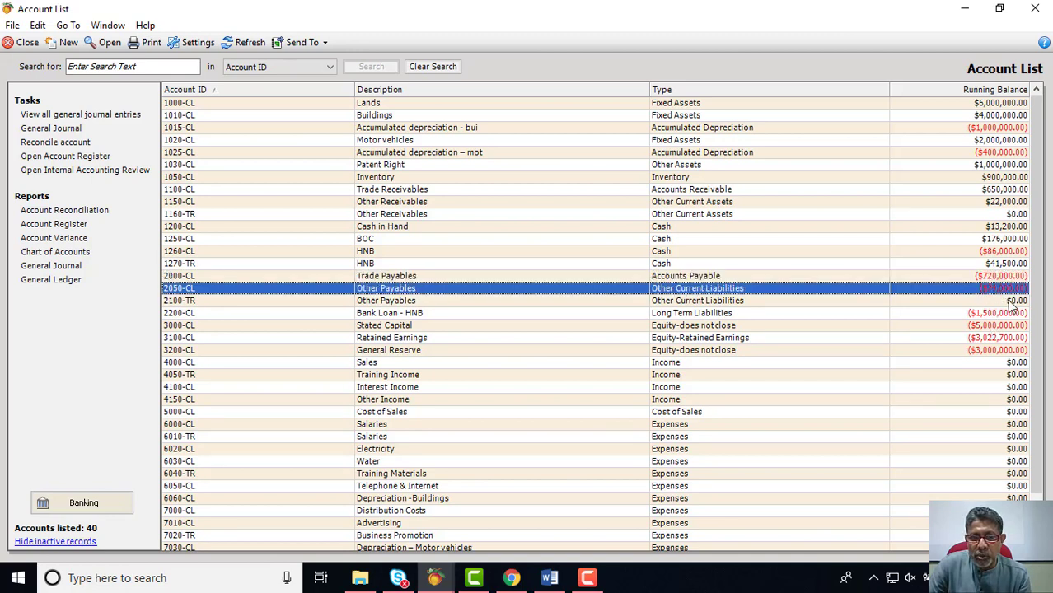
pyautogui.click(1012, 302)
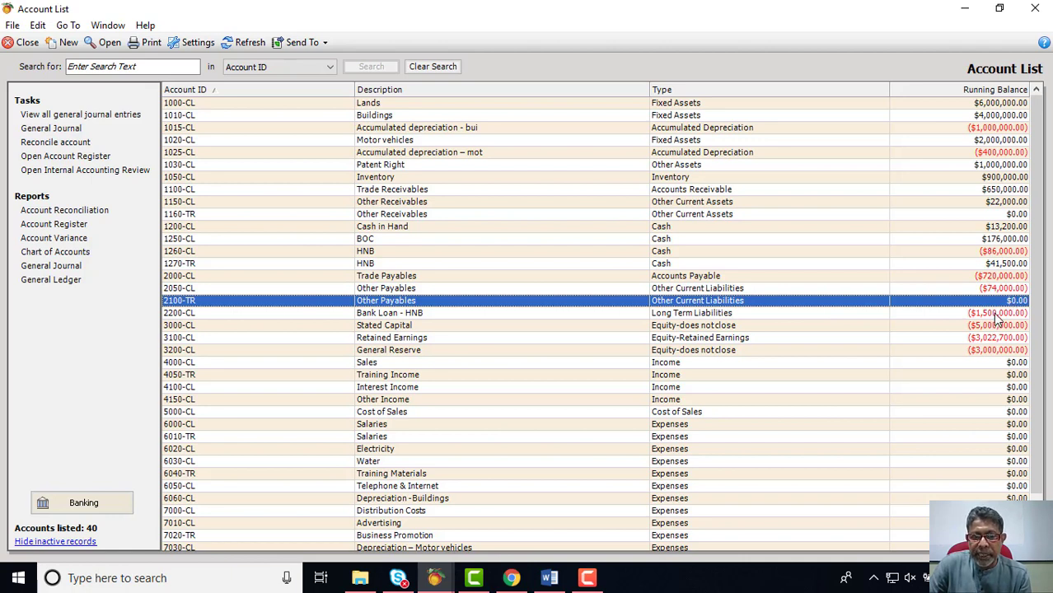
pyautogui.click(995, 317)
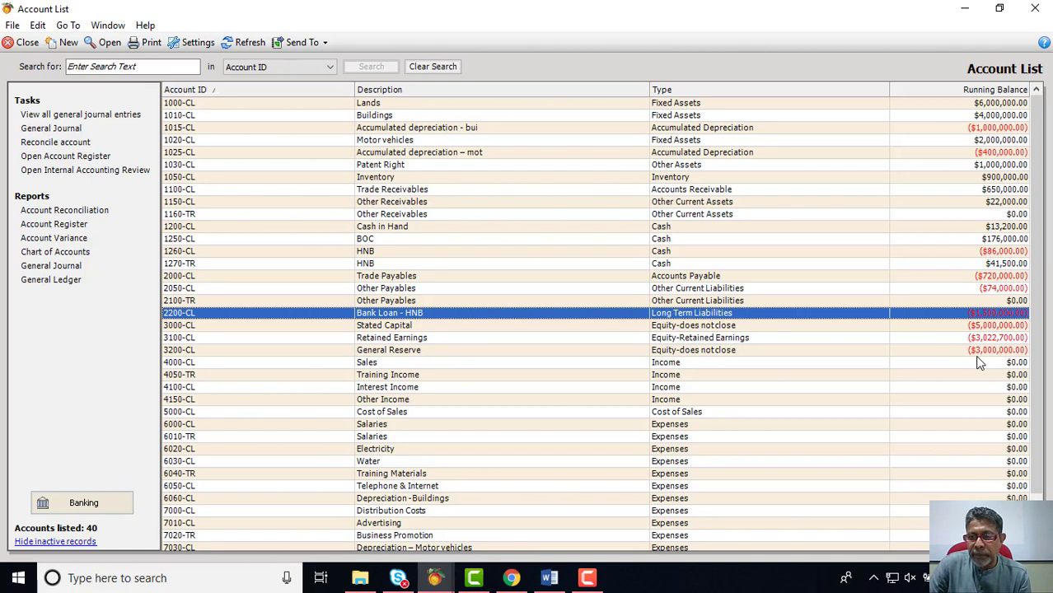
pyautogui.click(989, 328)
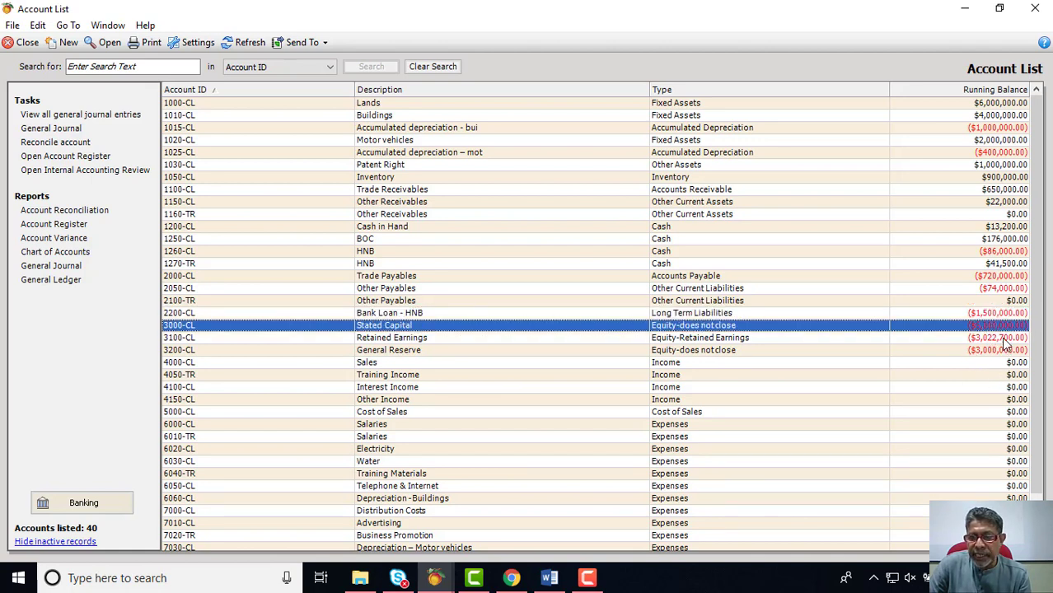
pyautogui.click(1003, 340)
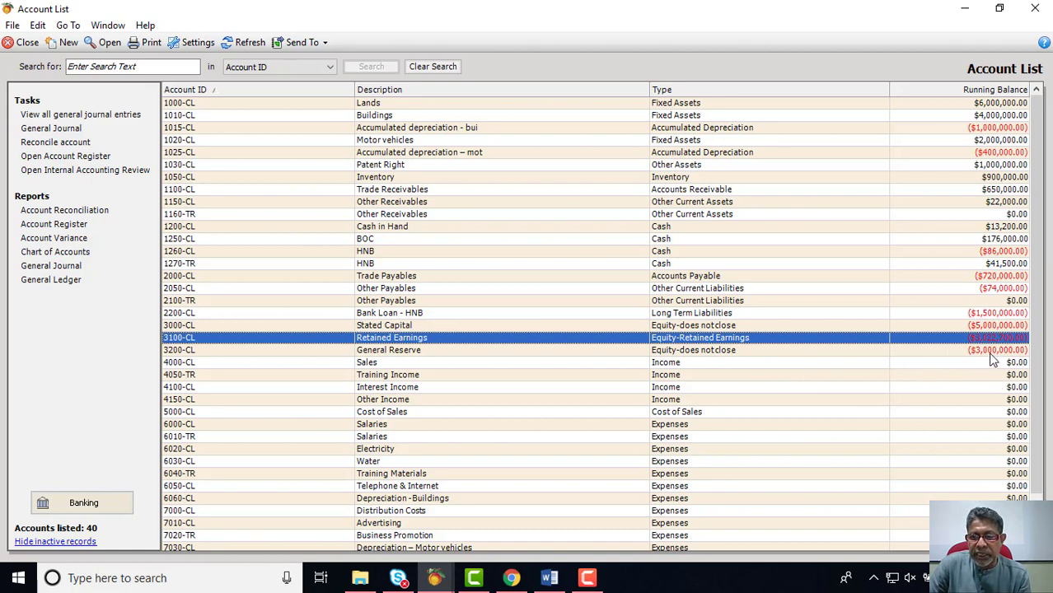
pyautogui.click(995, 352)
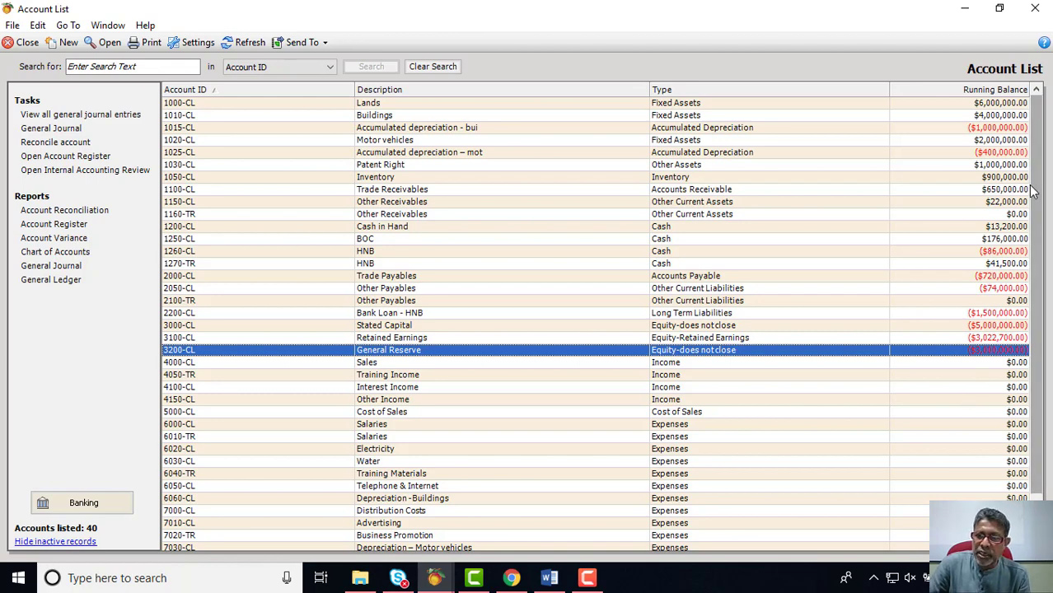
# Review the full Account List including the income and expense accounts, and close it along with the Maintain Chart of Accounts window
pyautogui.scroll(-2, 1047, 262)
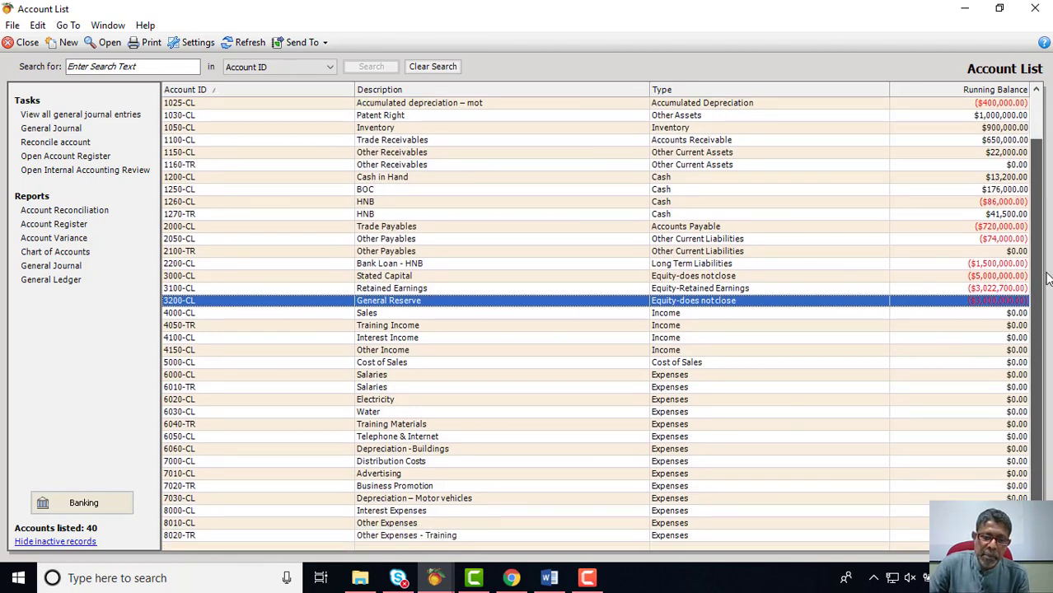
pyautogui.scroll(2, 1046, 232)
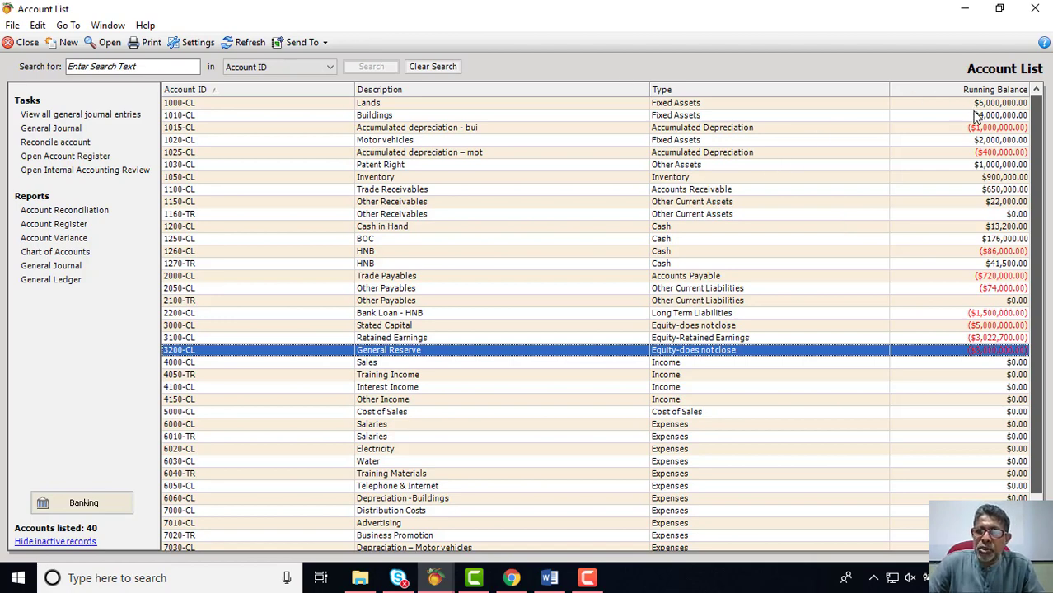
pyautogui.scroll(-1, 987, 191)
pyautogui.scroll(1, 987, 191)
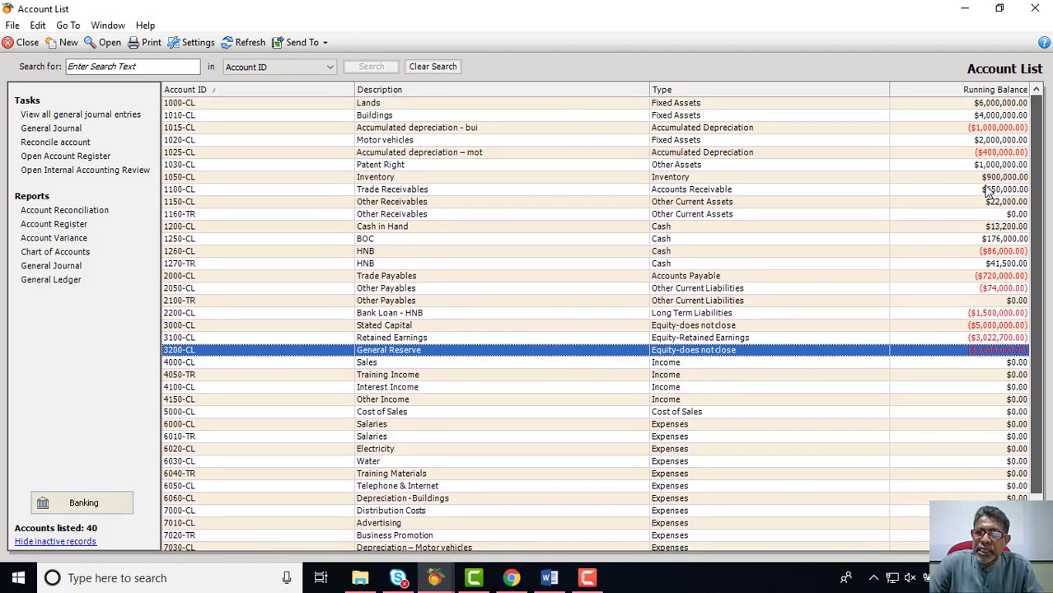
pyautogui.scroll(-2, 969, 188)
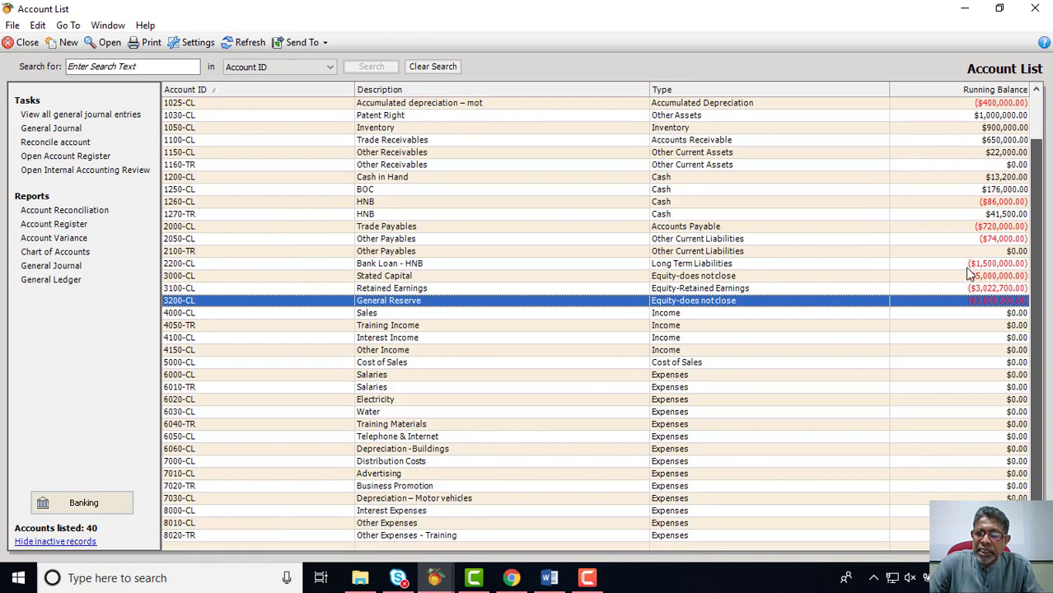
pyautogui.scroll(2, 971, 263)
pyautogui.scroll(-2, 989, 149)
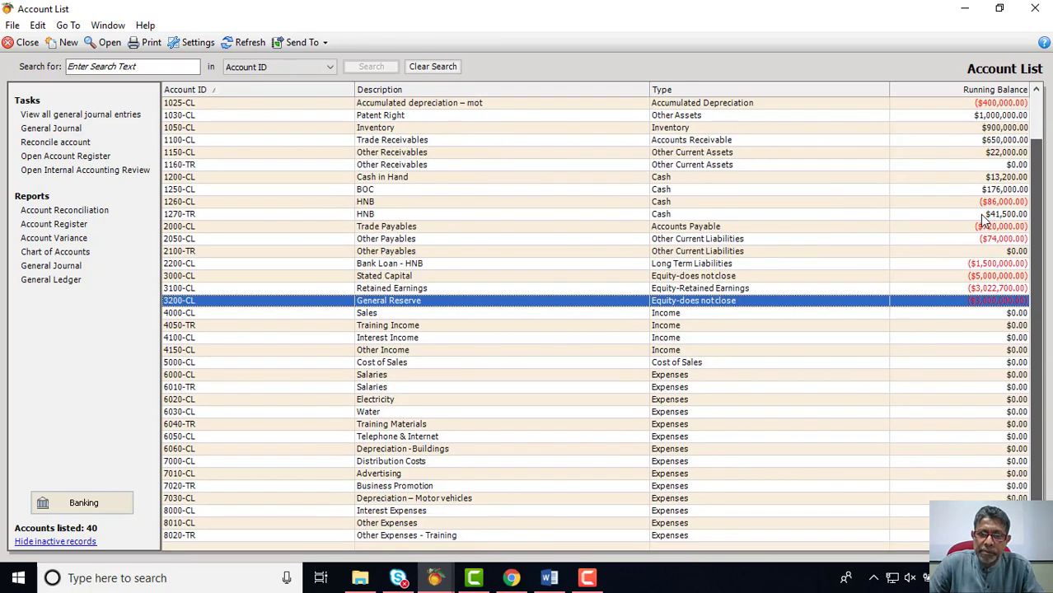
pyautogui.scroll(2, 984, 215)
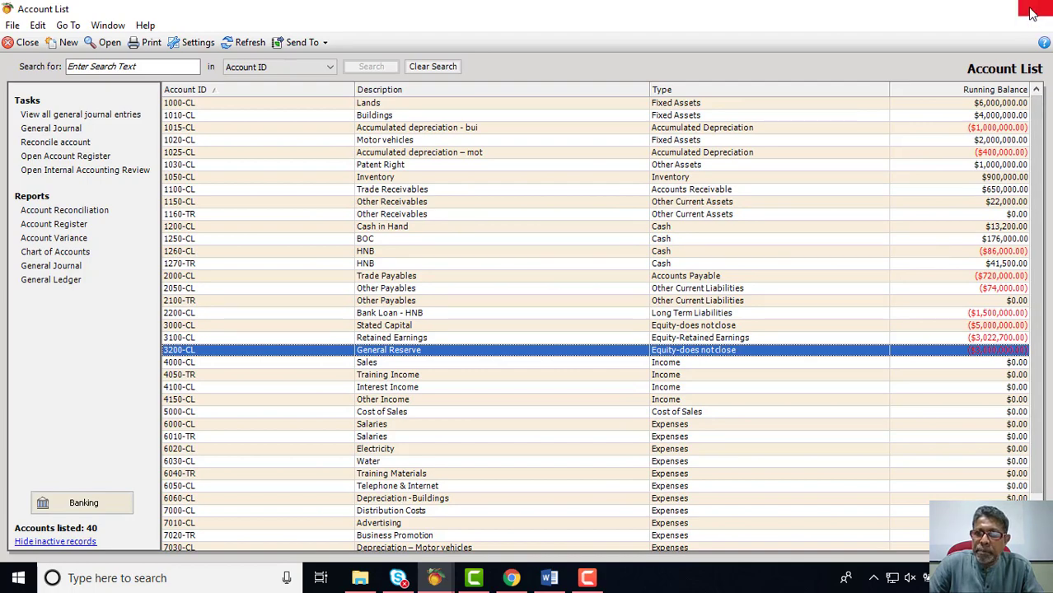
pyautogui.click(1034, 9)
pyautogui.click(608, 60)
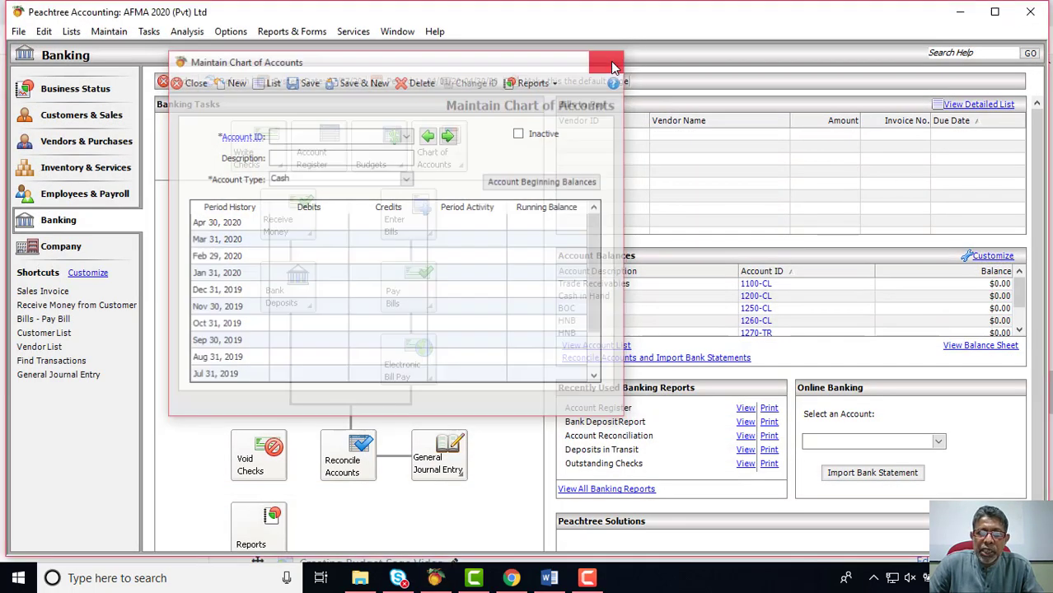
# Switch to the Word document, review the Activity 4.5 balances table, and read the trial balance instructions in section 4.2.1 and Activity 4.6
pyautogui.click(551, 579)
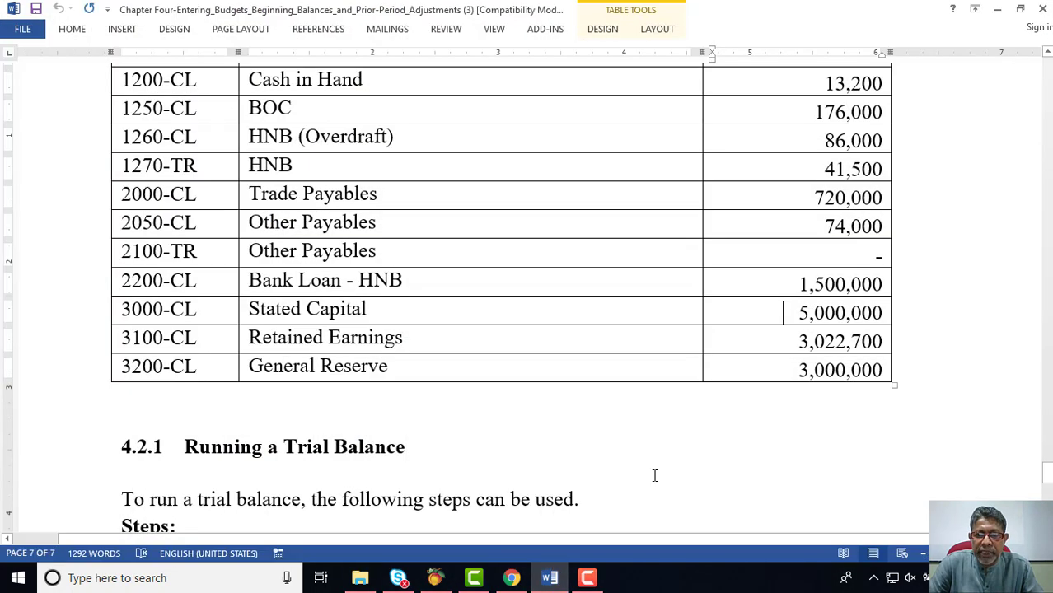
pyautogui.scroll(6, 654, 461)
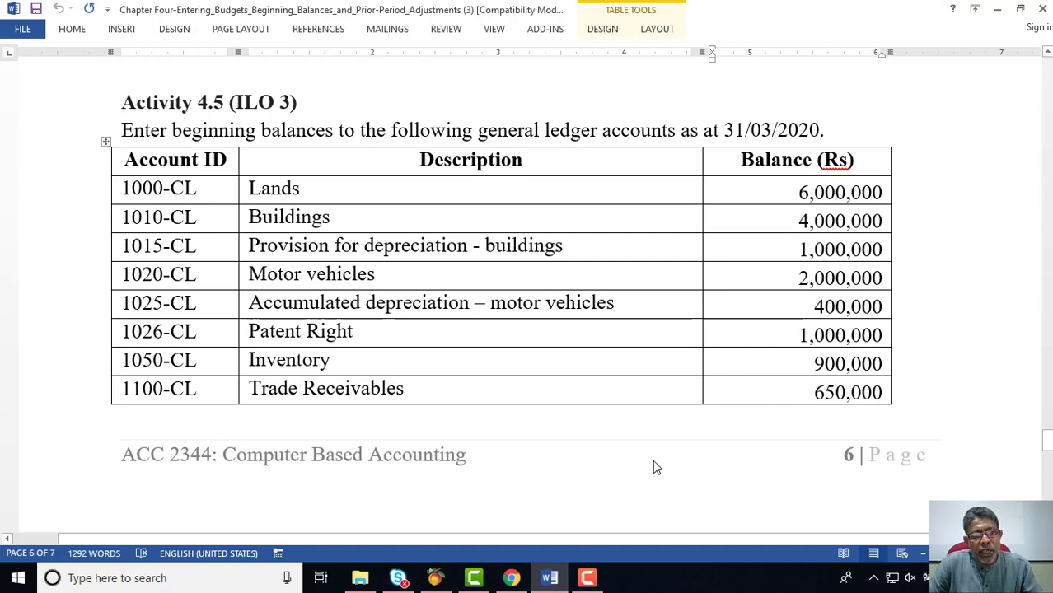
pyautogui.scroll(-2, 653, 469)
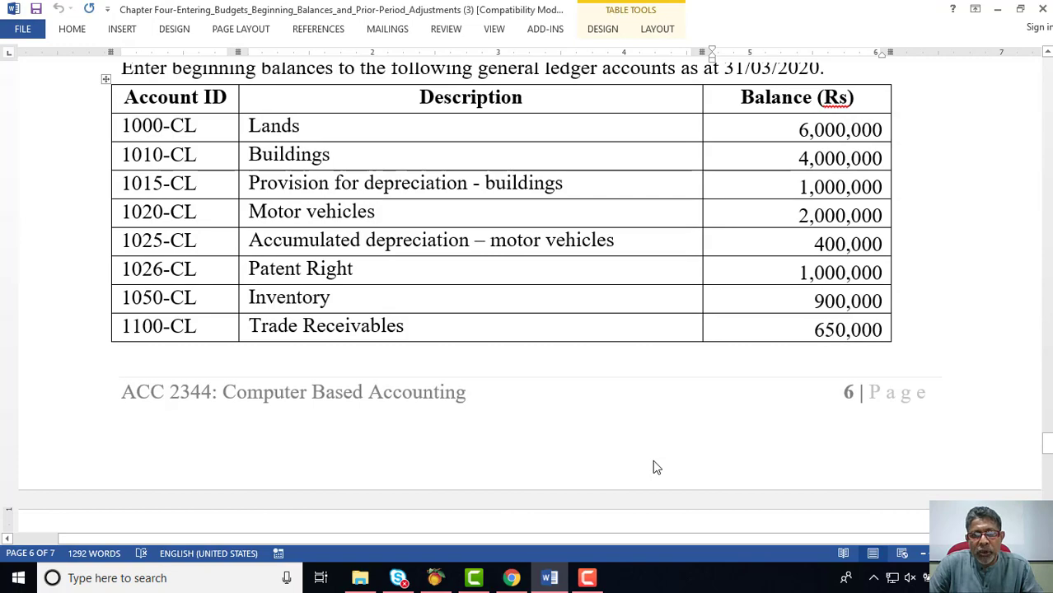
pyautogui.scroll(-12, 653, 468)
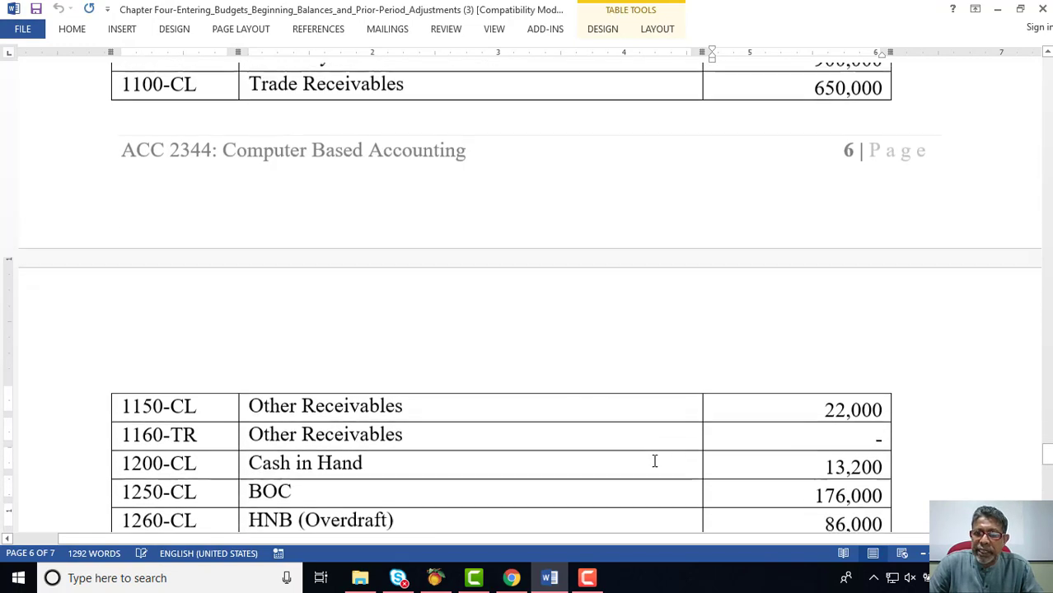
pyautogui.scroll(-10, 654, 462)
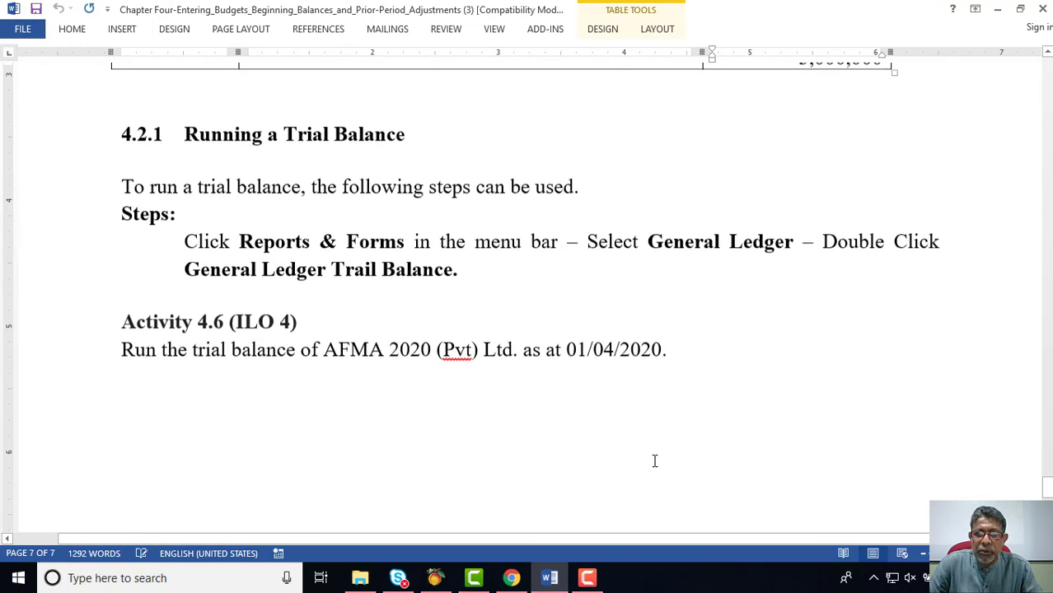
pyautogui.scroll(-2, 654, 462)
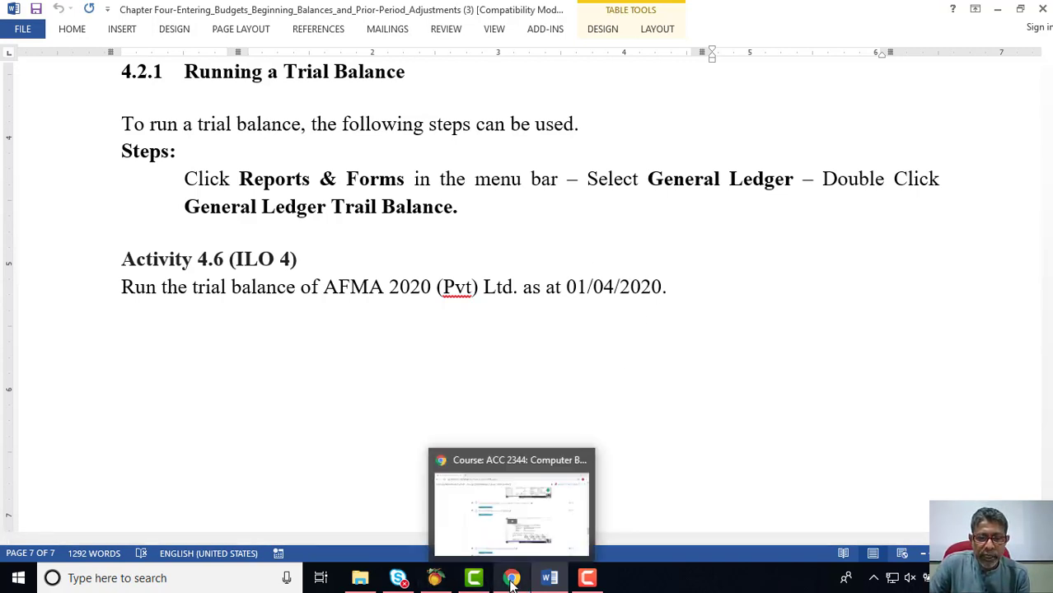
# Switch to Peachtree Accounting and display the General Ledger Trial Balance report from the General Ledger reports
pyautogui.click(435, 578)
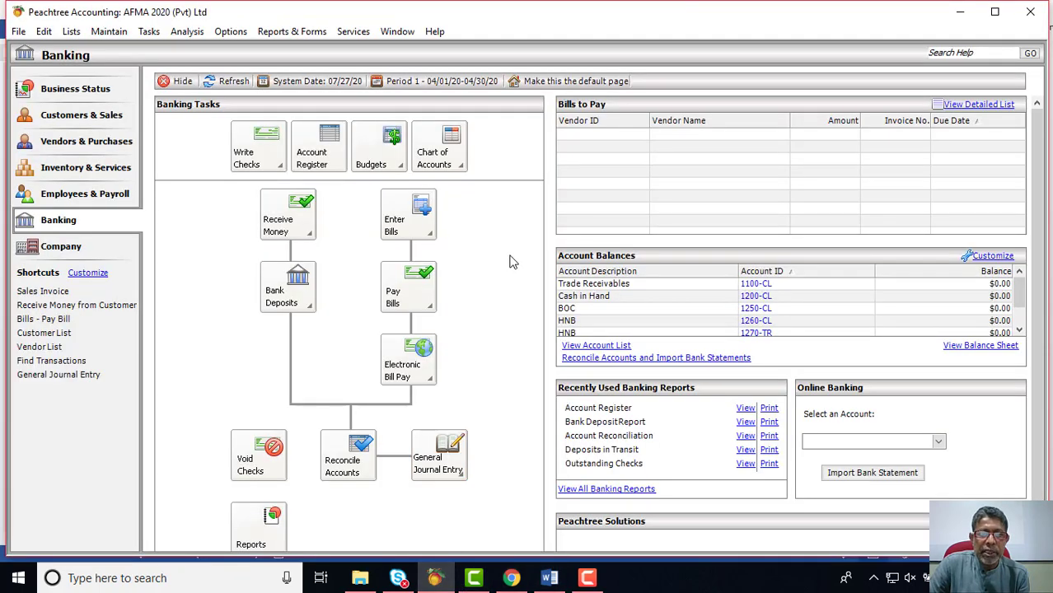
pyautogui.click(291, 33)
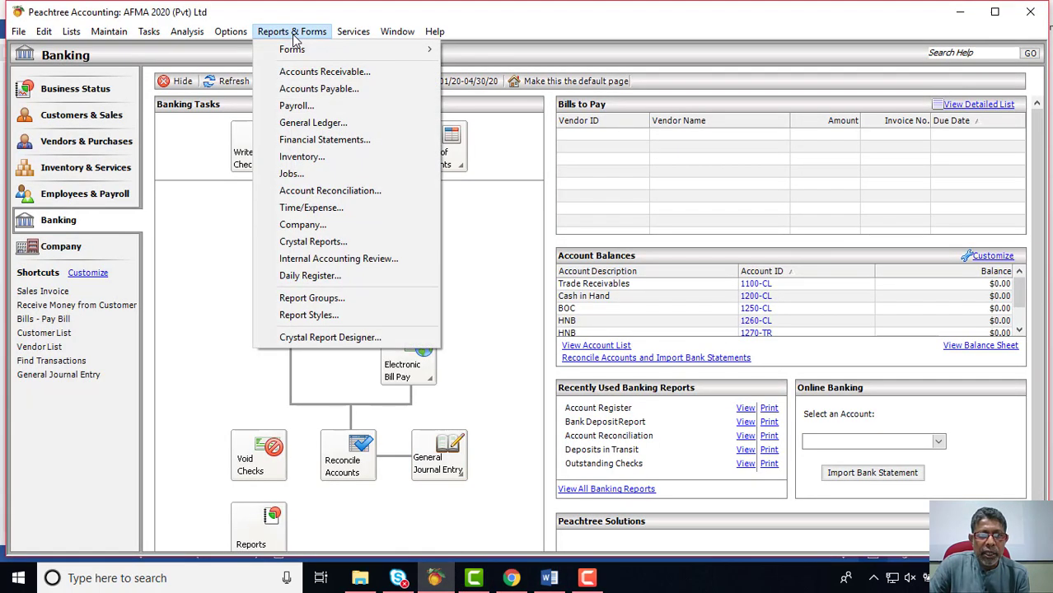
pyautogui.click(293, 125)
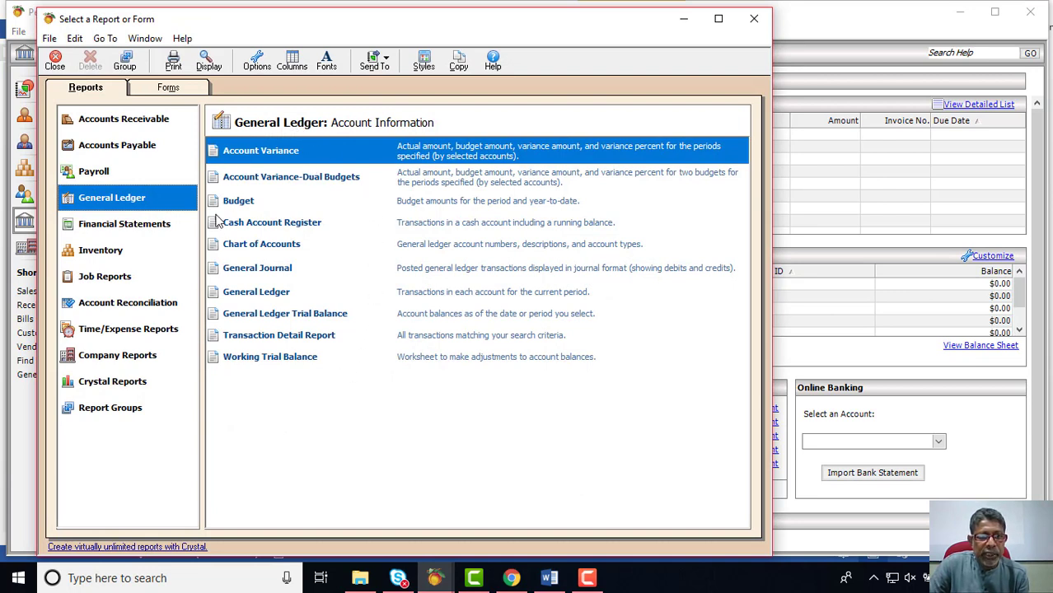
pyautogui.click(289, 320)
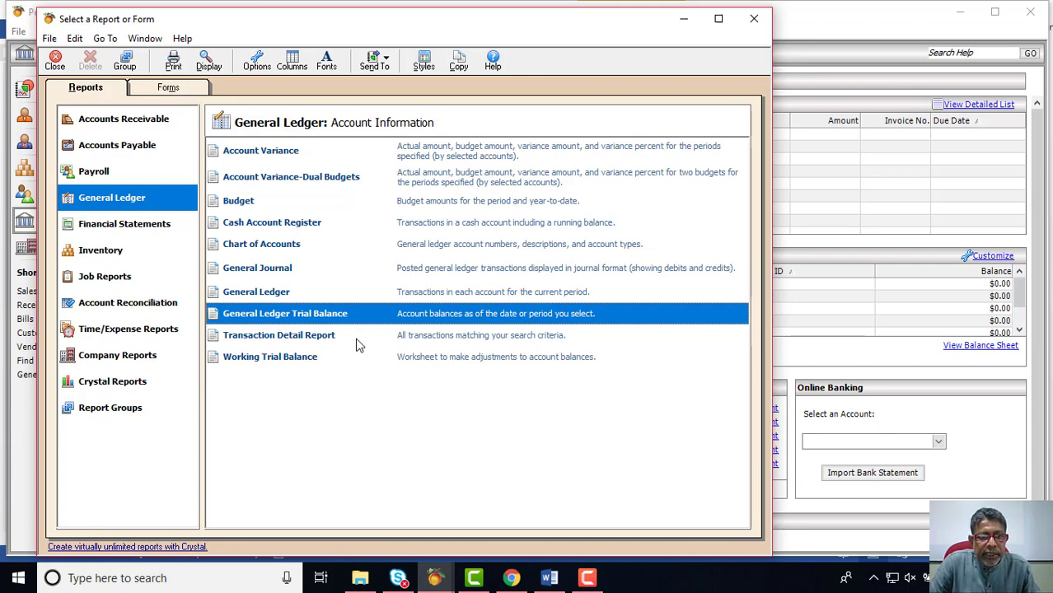
pyautogui.press('Return')
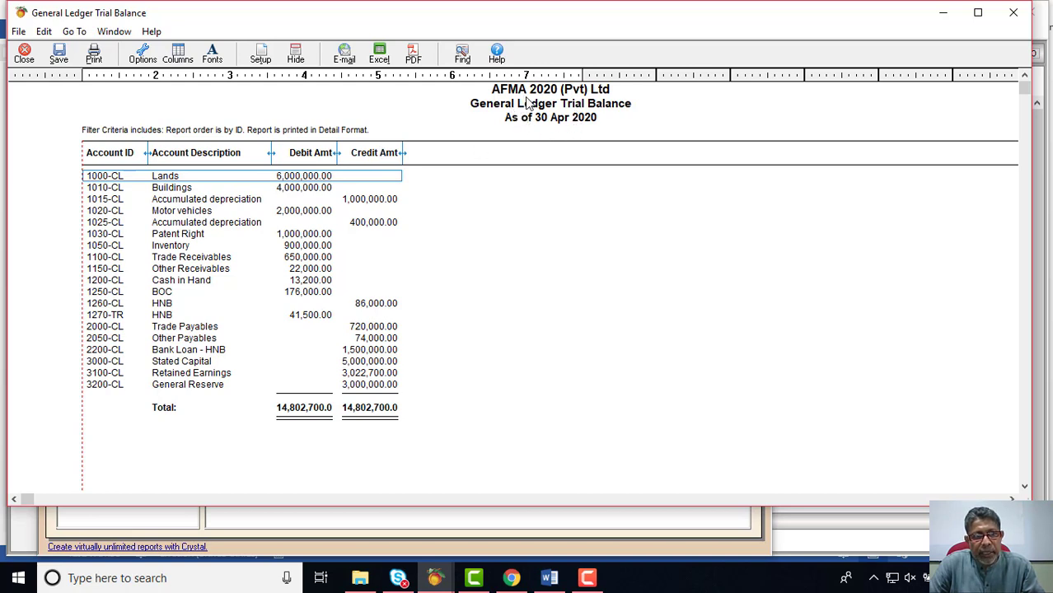
# Open the trial balance's report options and change the date basis to Specific Date
pyautogui.click(143, 60)
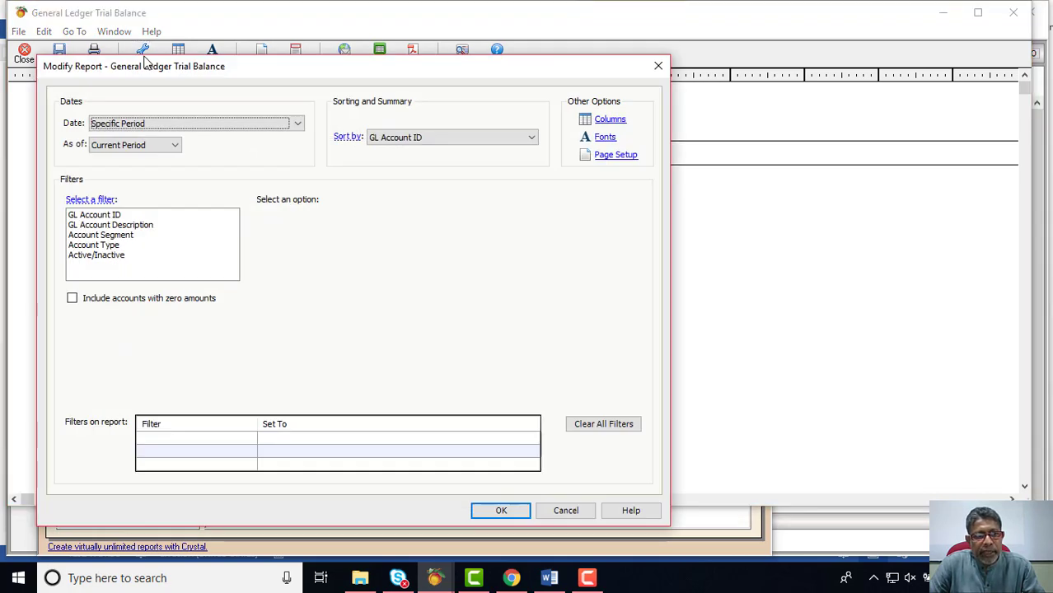
pyautogui.click(298, 124)
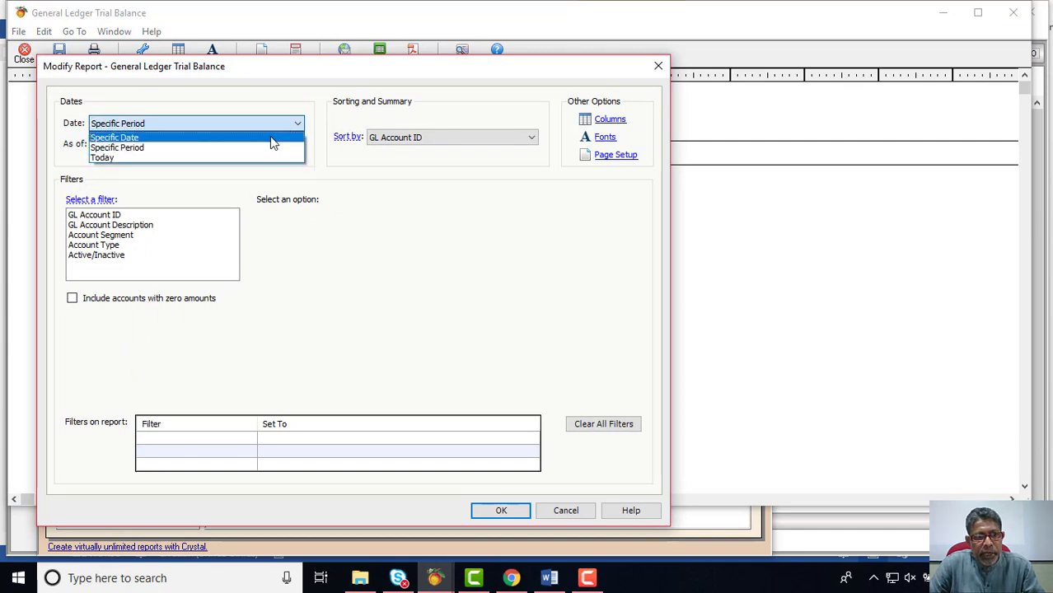
pyautogui.click(272, 137)
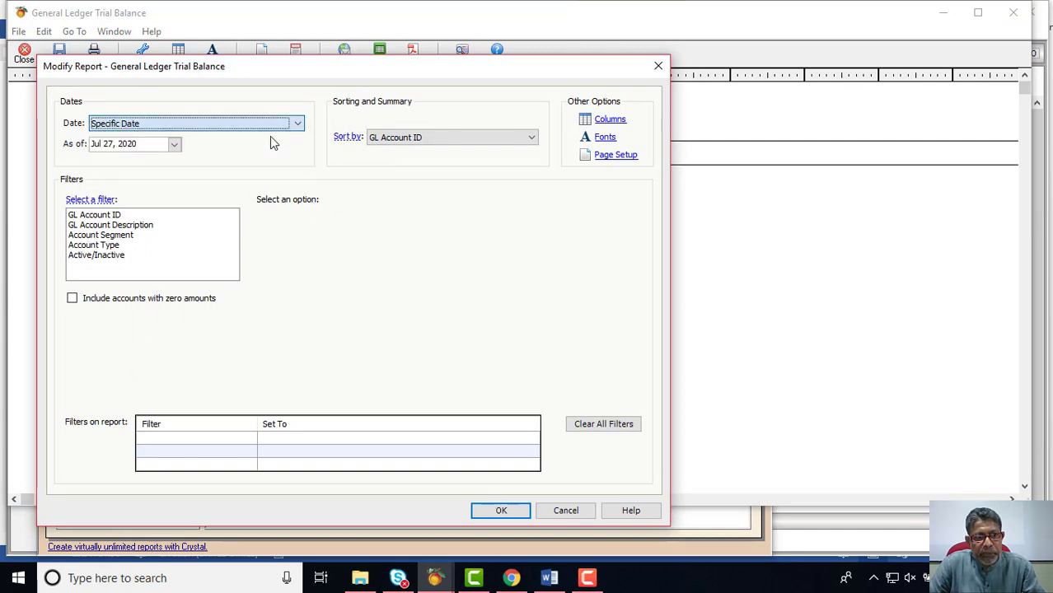
pyautogui.click(175, 146)
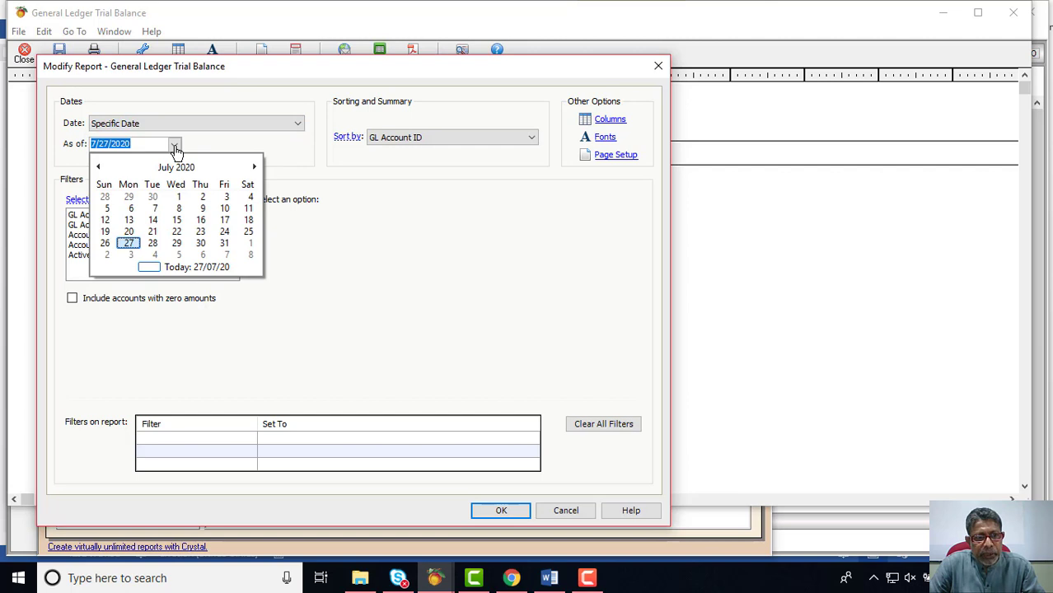
pyautogui.click(298, 122)
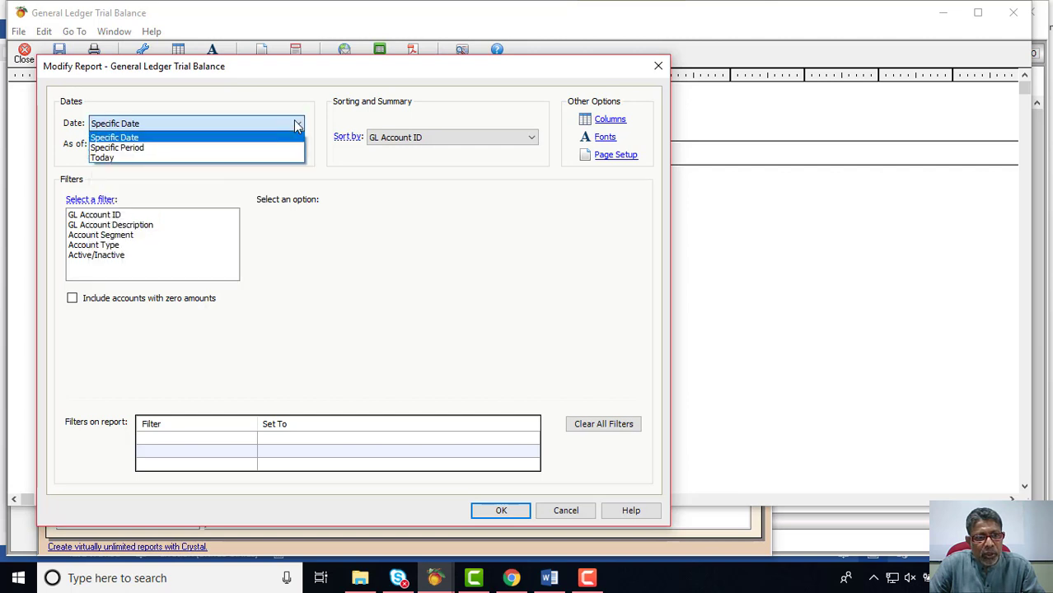
pyautogui.click(232, 148)
pyautogui.click(175, 148)
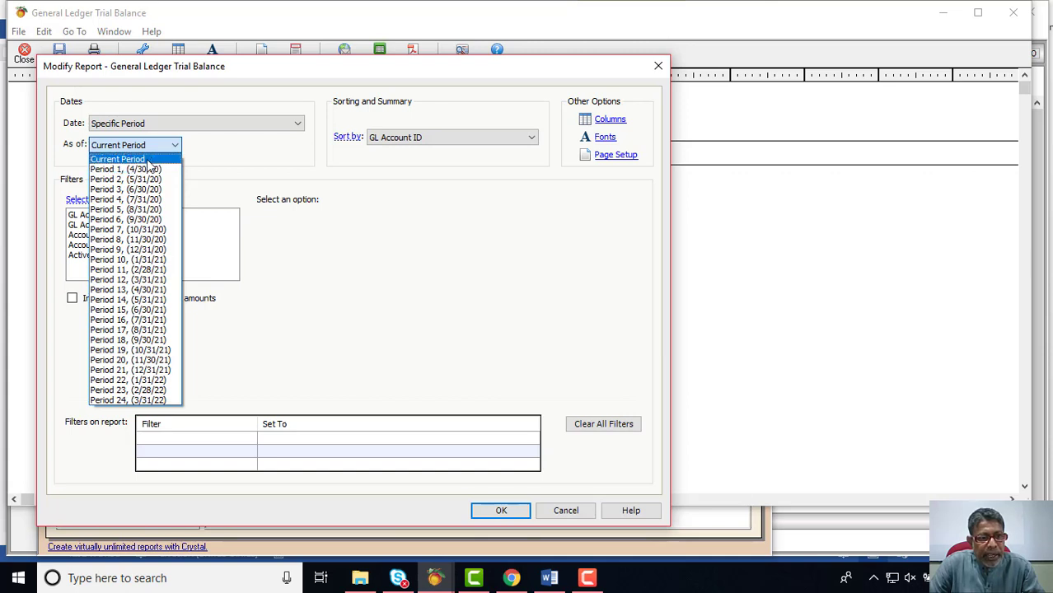
pyautogui.click(297, 125)
pyautogui.click(297, 125)
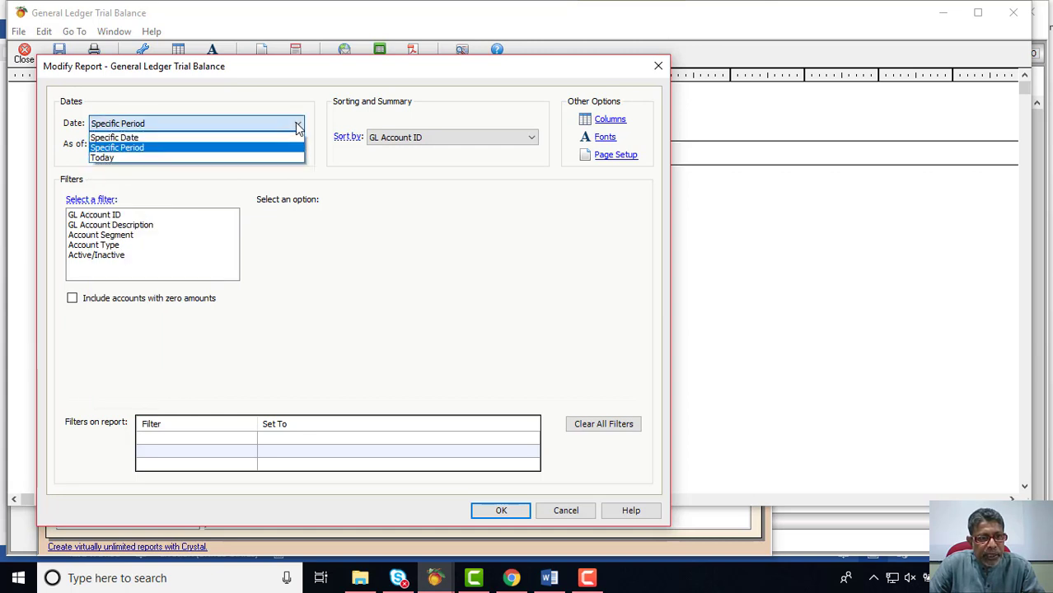
pyautogui.click(182, 138)
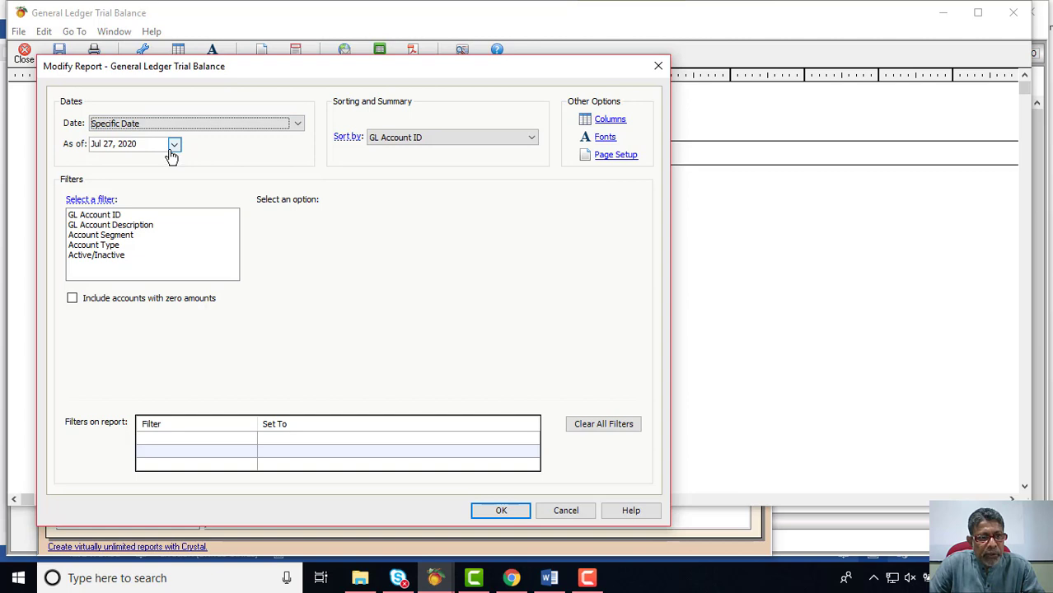
# Set the trial balance's as-of date to 31 March 2020 and regenerate the report
pyautogui.click(174, 146)
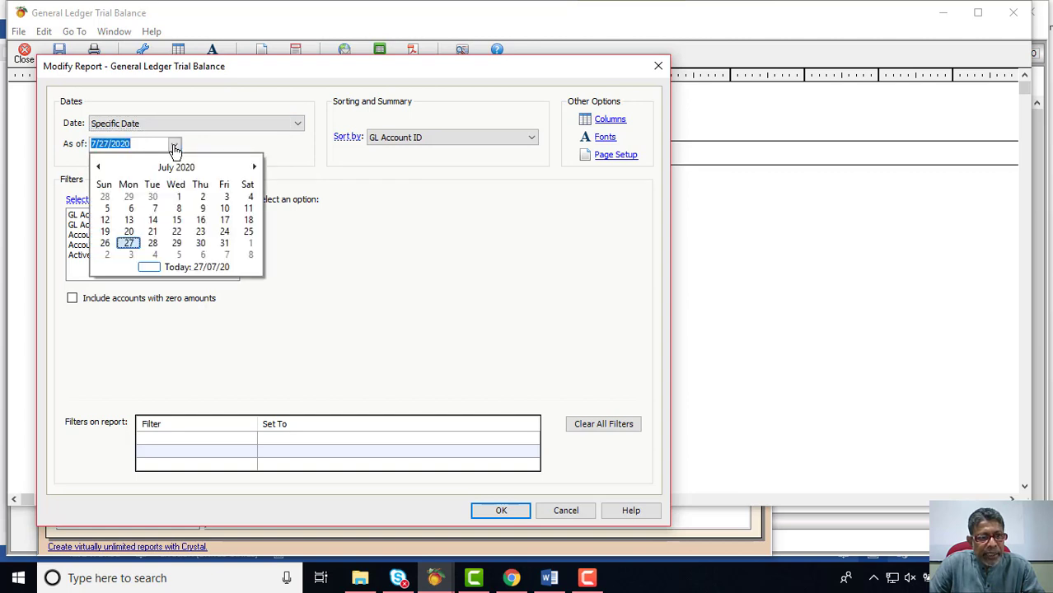
pyautogui.click(99, 167)
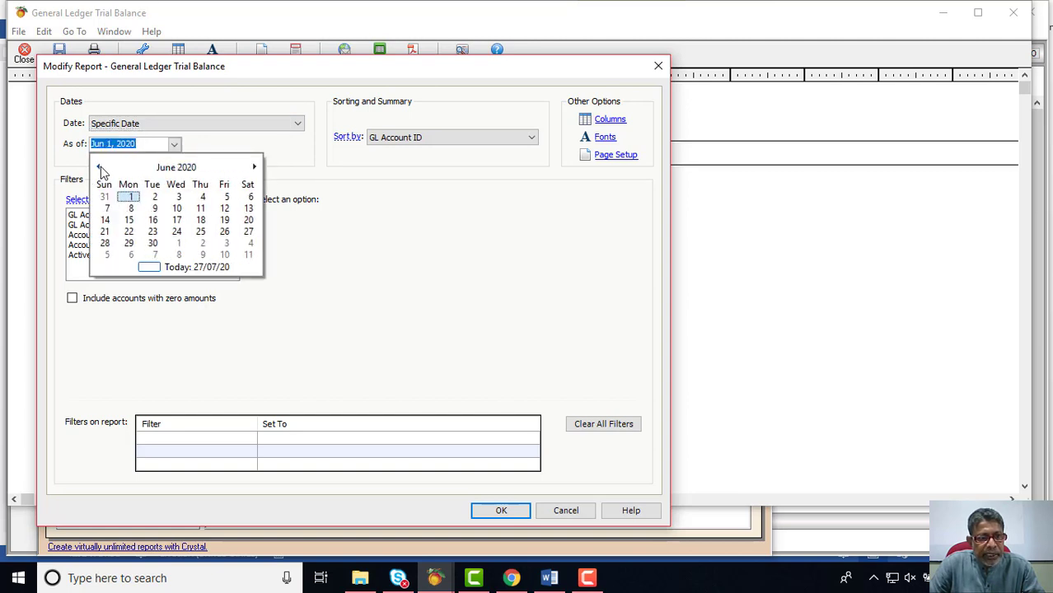
pyautogui.click(186, 171)
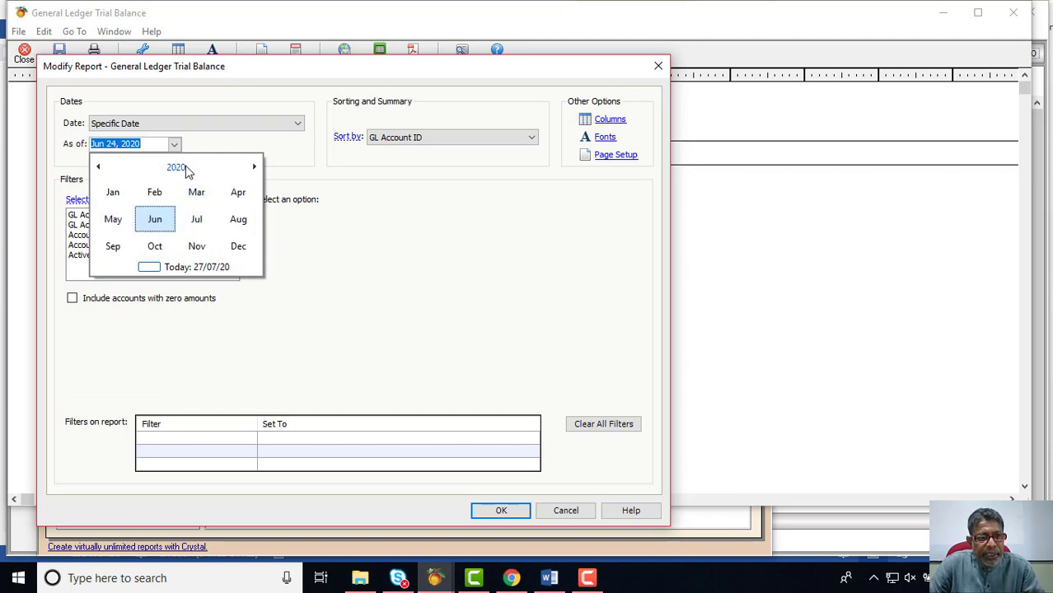
pyautogui.click(197, 198)
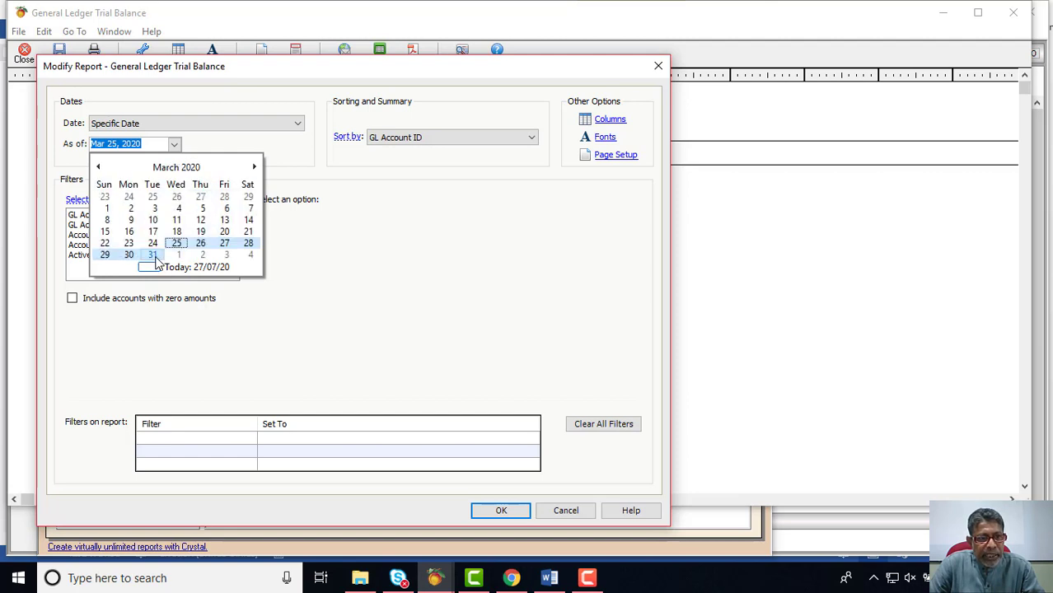
pyautogui.click(154, 256)
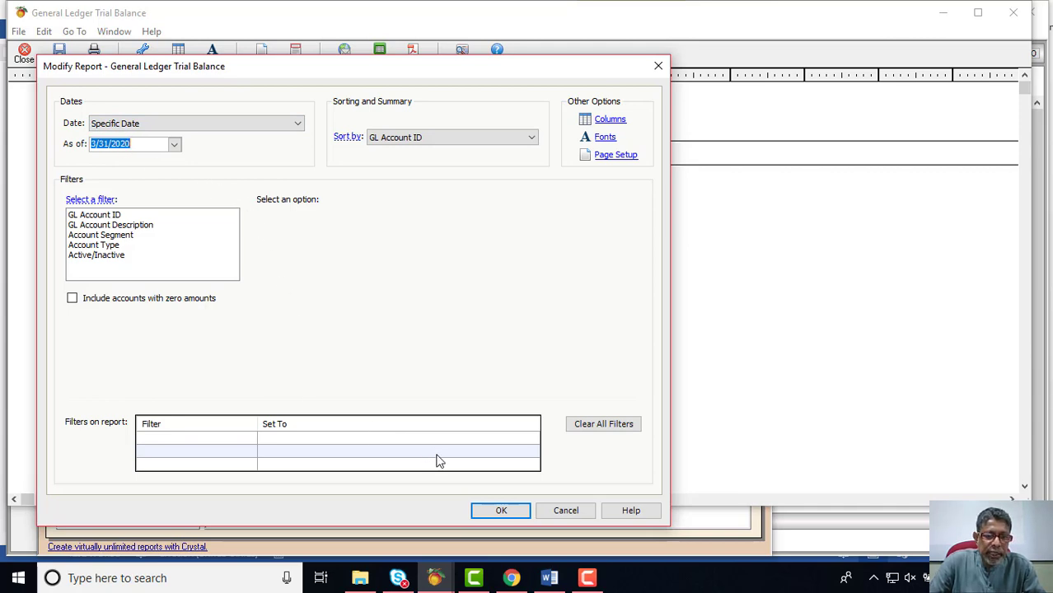
pyautogui.click(502, 511)
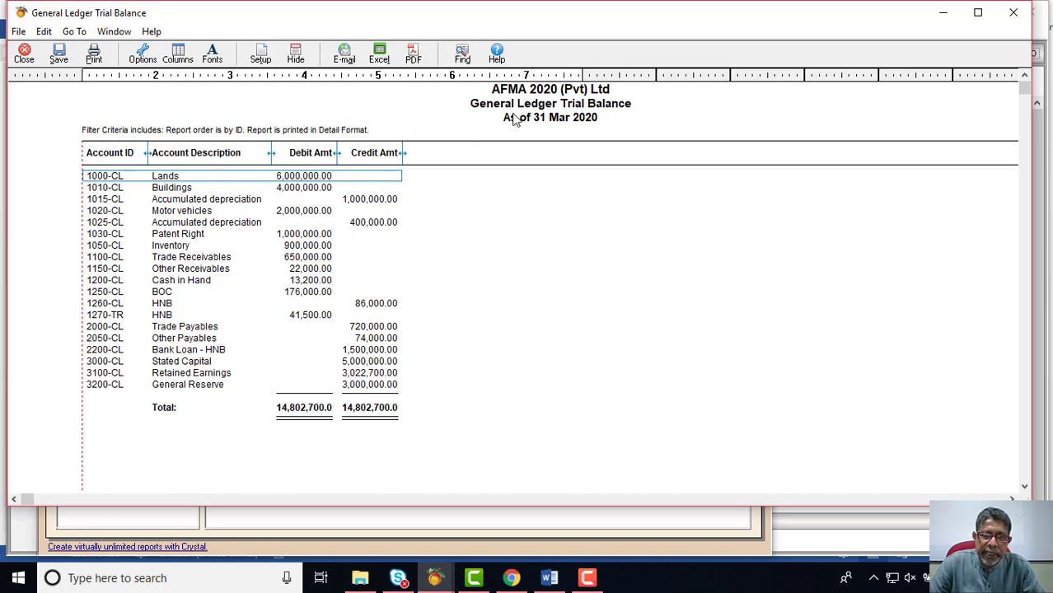
# Reopen the trial balance's report options and include the Account Type column in the report
pyautogui.click(144, 55)
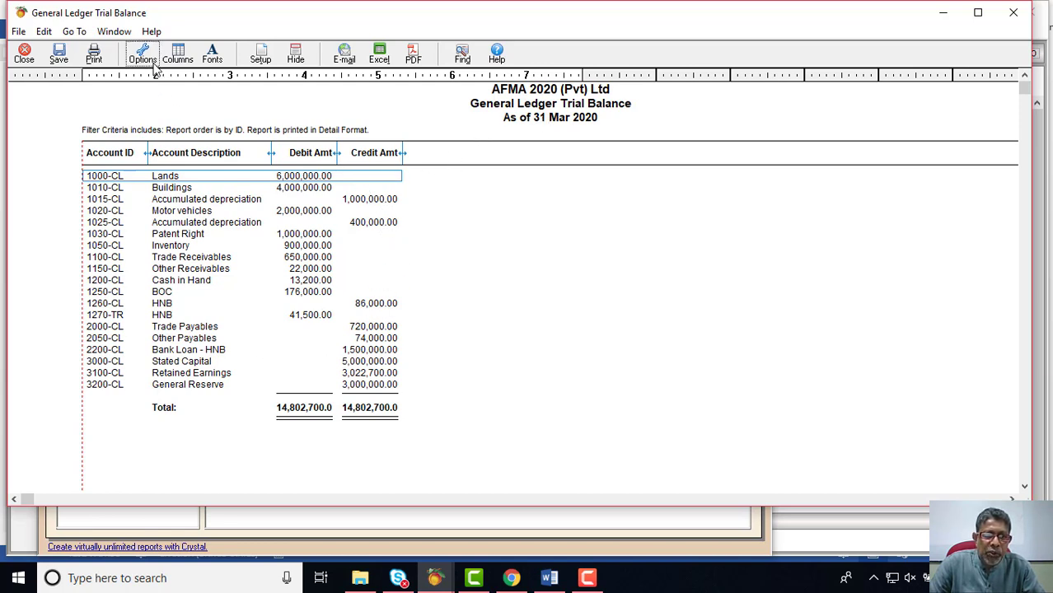
pyautogui.click(175, 146)
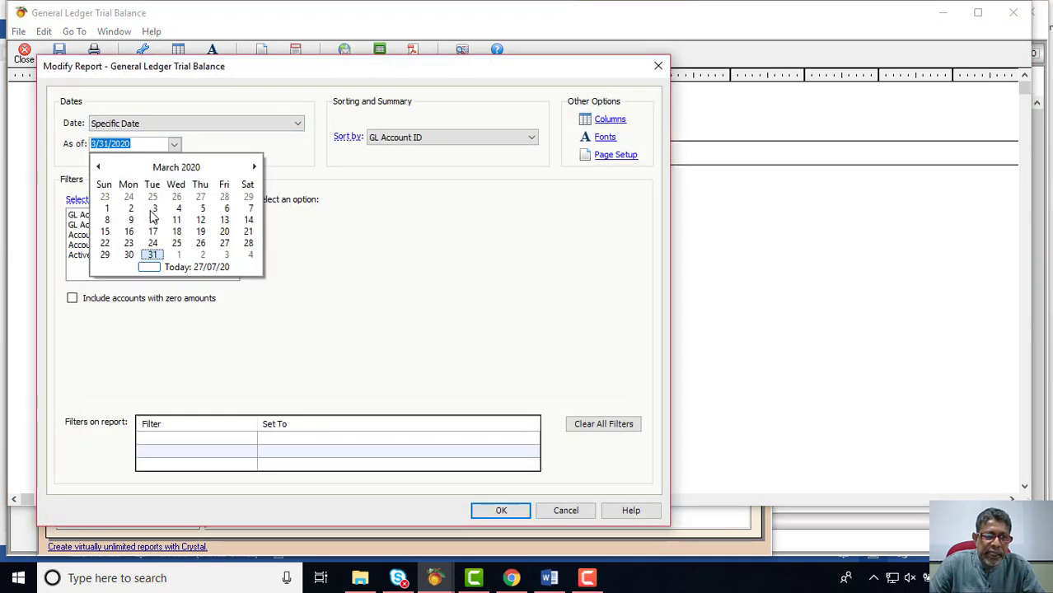
pyautogui.click(176, 150)
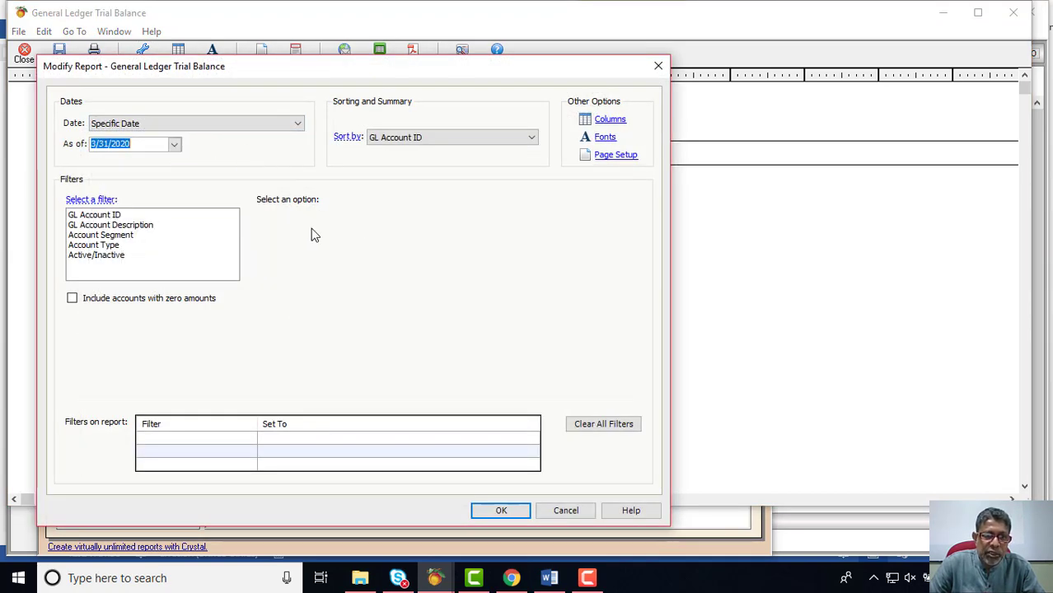
pyautogui.click(608, 120)
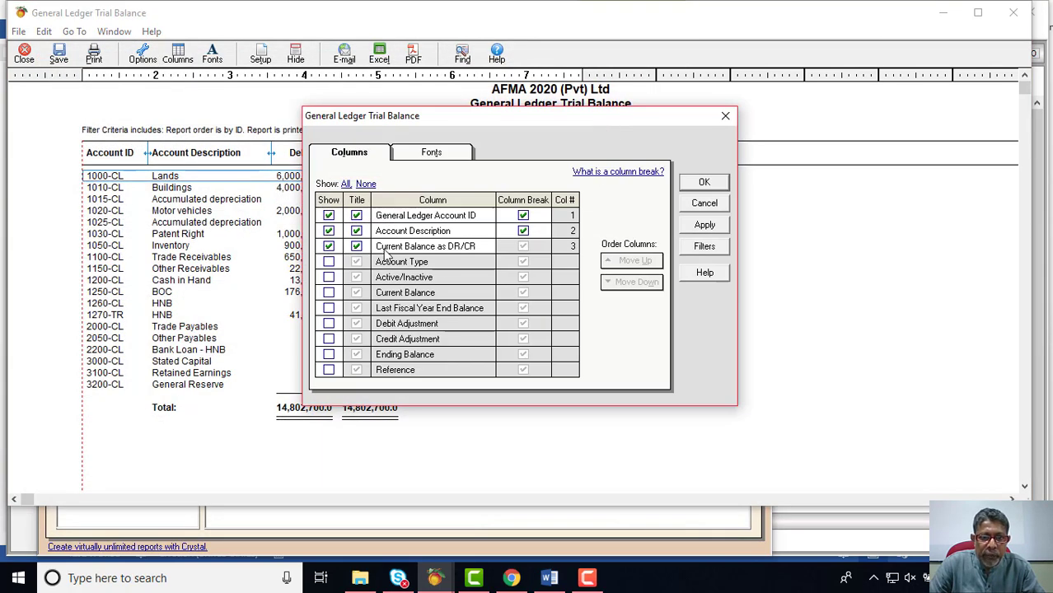
pyautogui.click(329, 263)
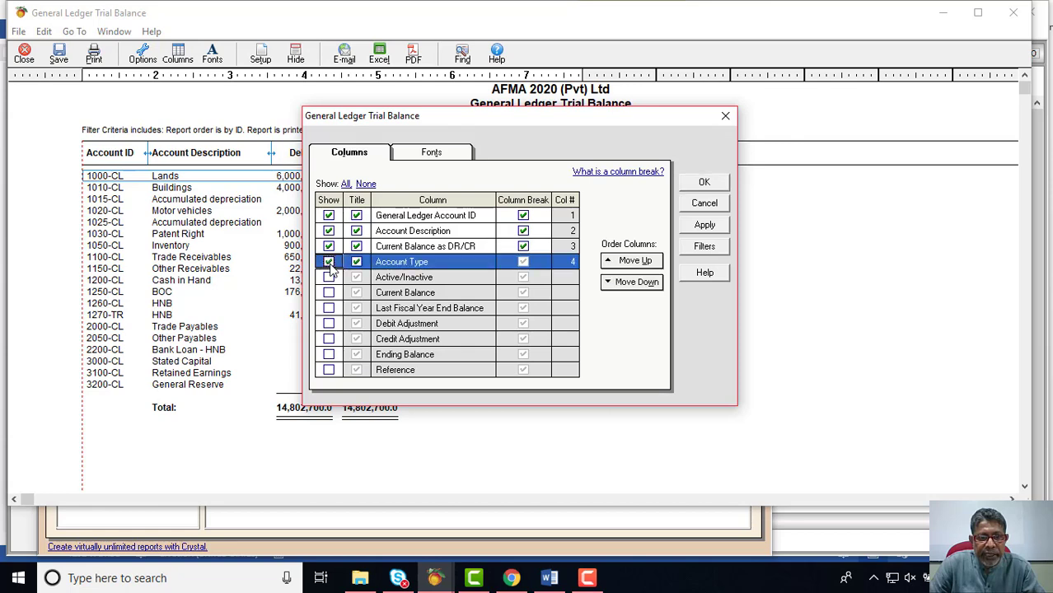
# Format the report's company name in Arial with the Black font style and Maroon colour, and apply the changes to the trial balance
pyautogui.click(696, 188)
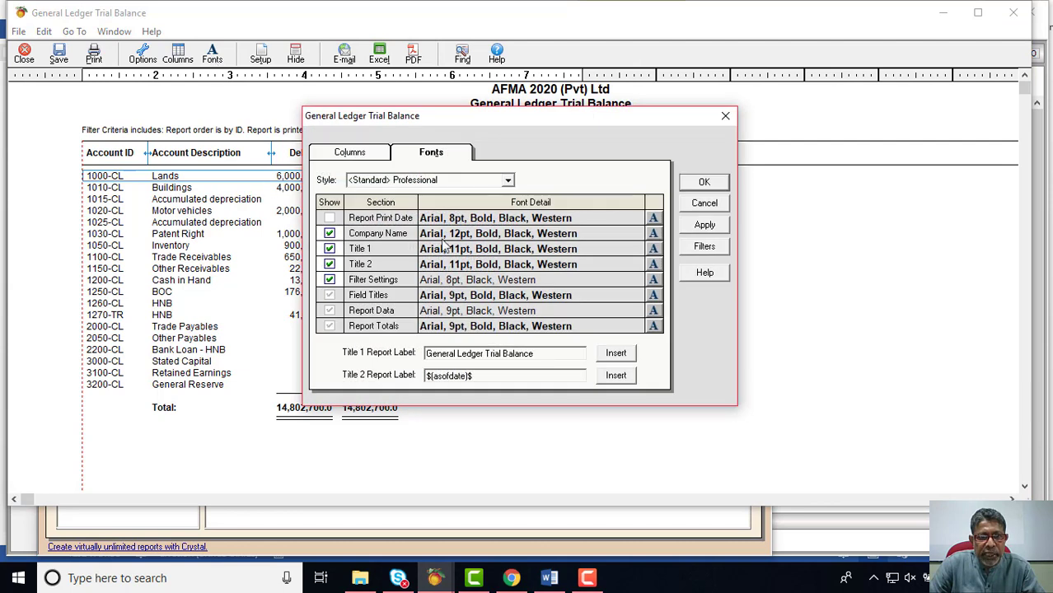
pyautogui.click(653, 233)
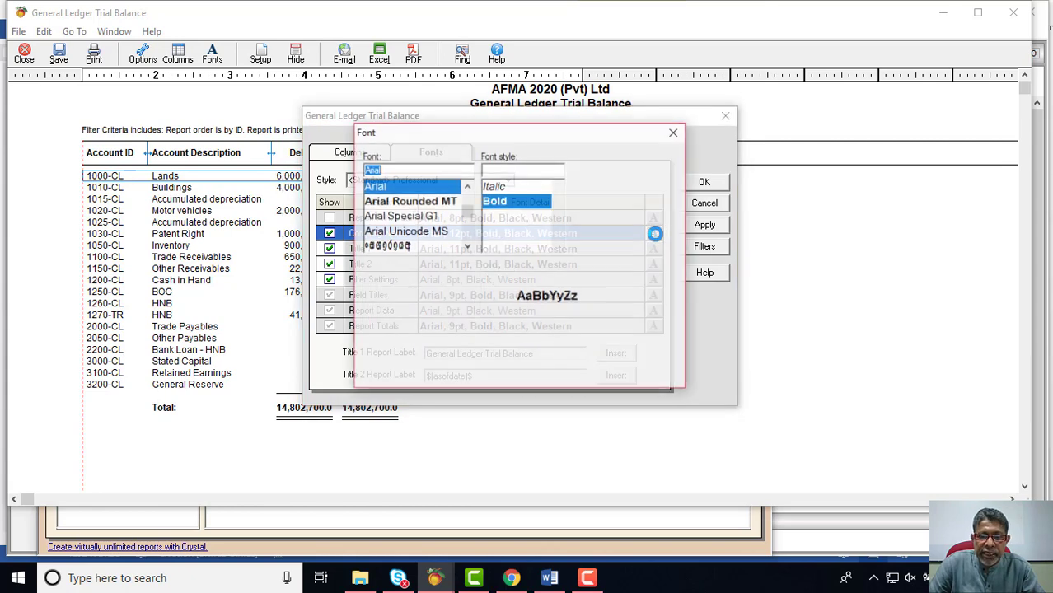
pyautogui.click(500, 230)
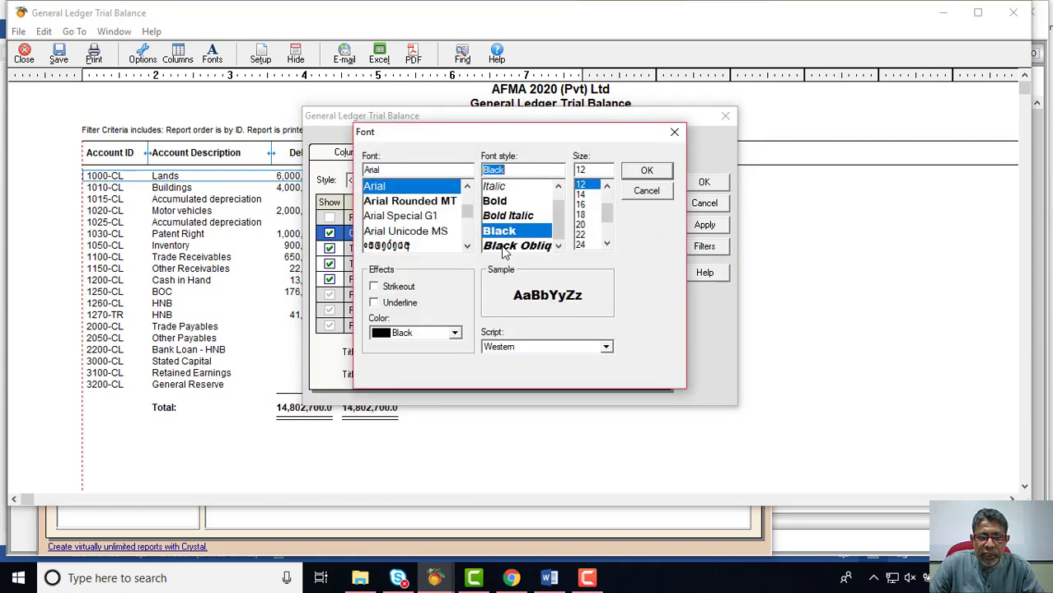
pyautogui.click(454, 333)
pyautogui.click(420, 352)
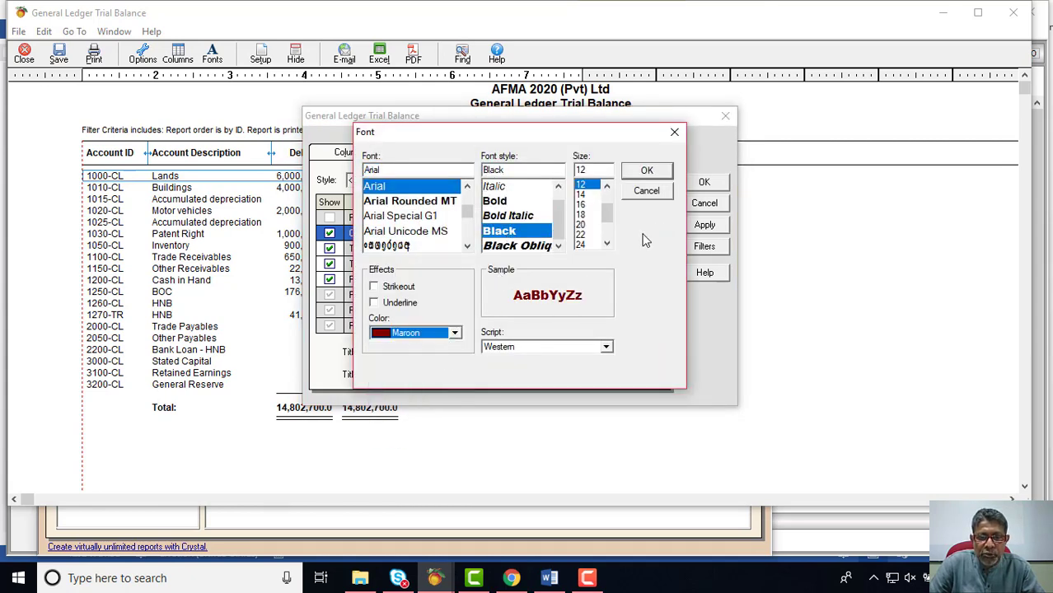
pyautogui.click(651, 173)
pyautogui.click(709, 187)
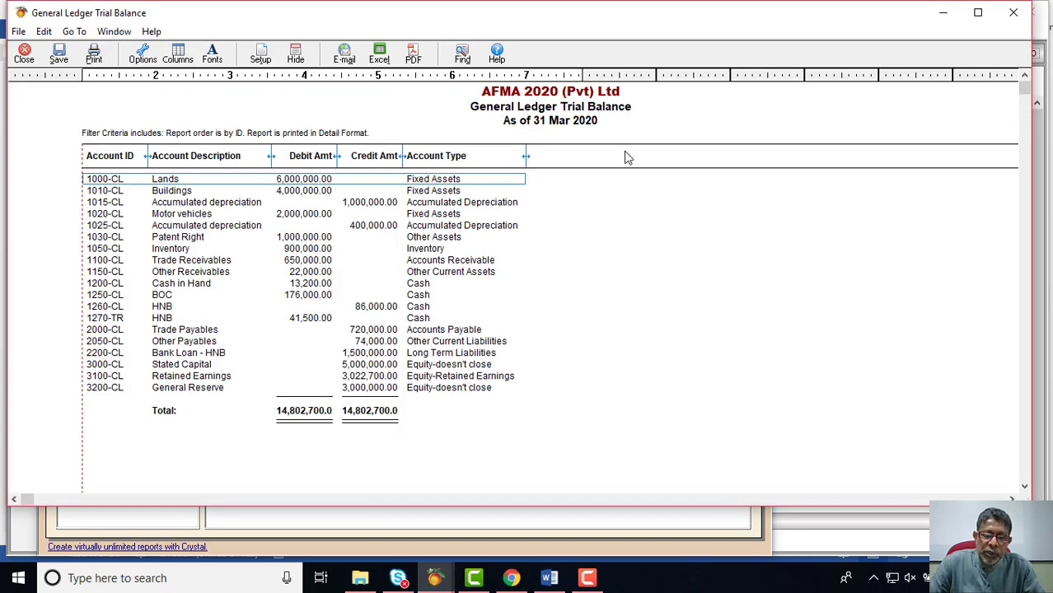
# Look over the formatted trial balance, and close it along with the Select a Report or Form window
pyautogui.scroll(-3, 627, 160)
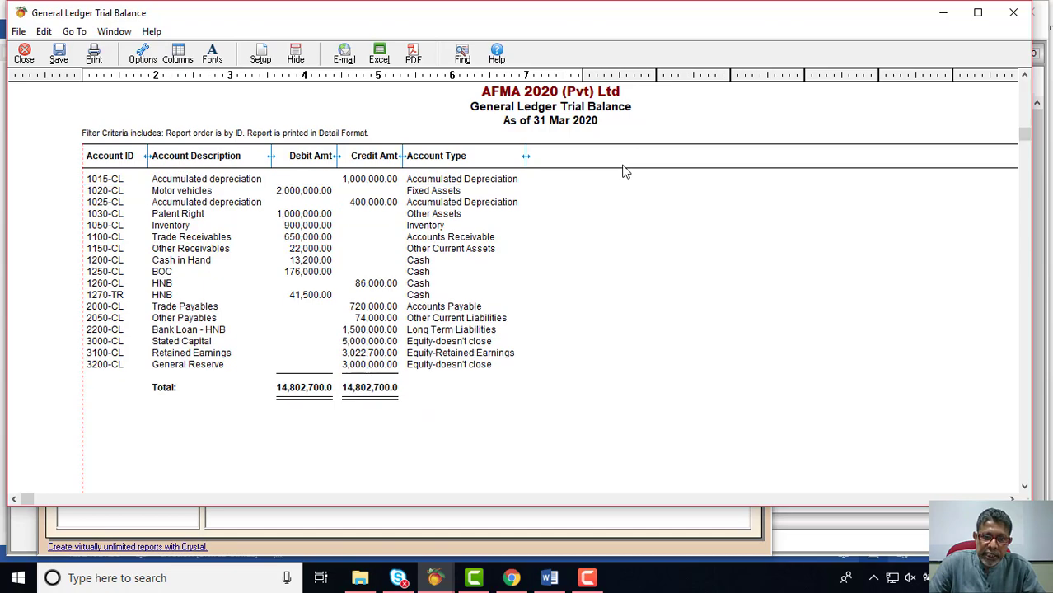
pyautogui.scroll(3, 623, 169)
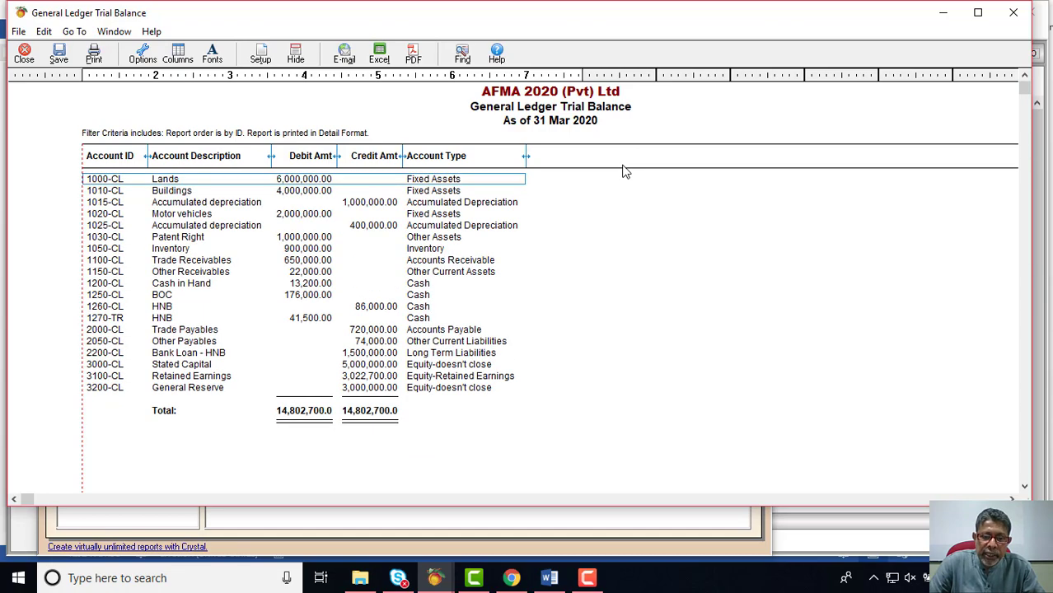
pyautogui.click(1018, 14)
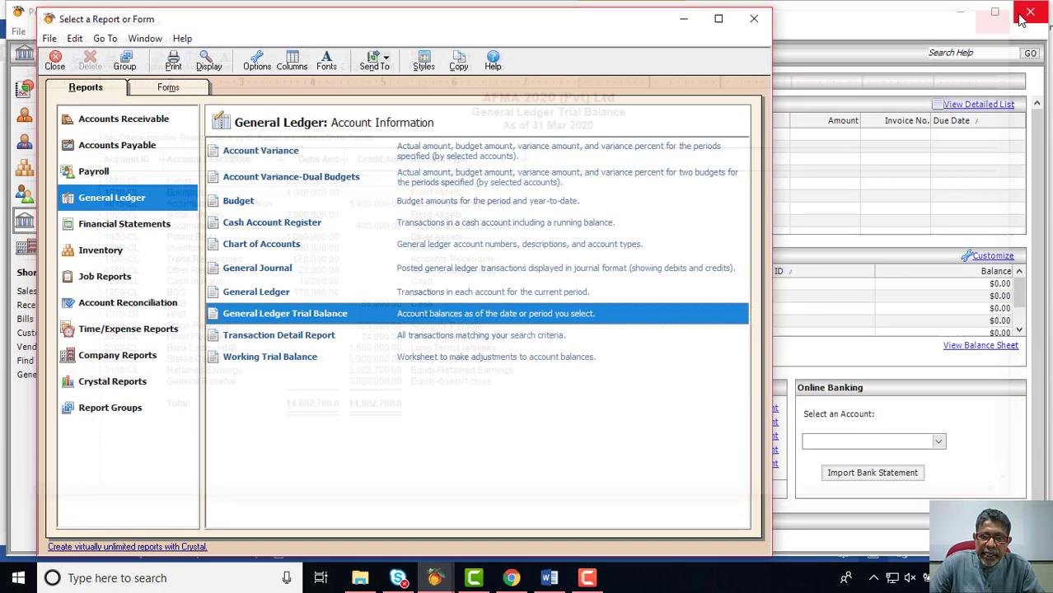
pyautogui.click(753, 18)
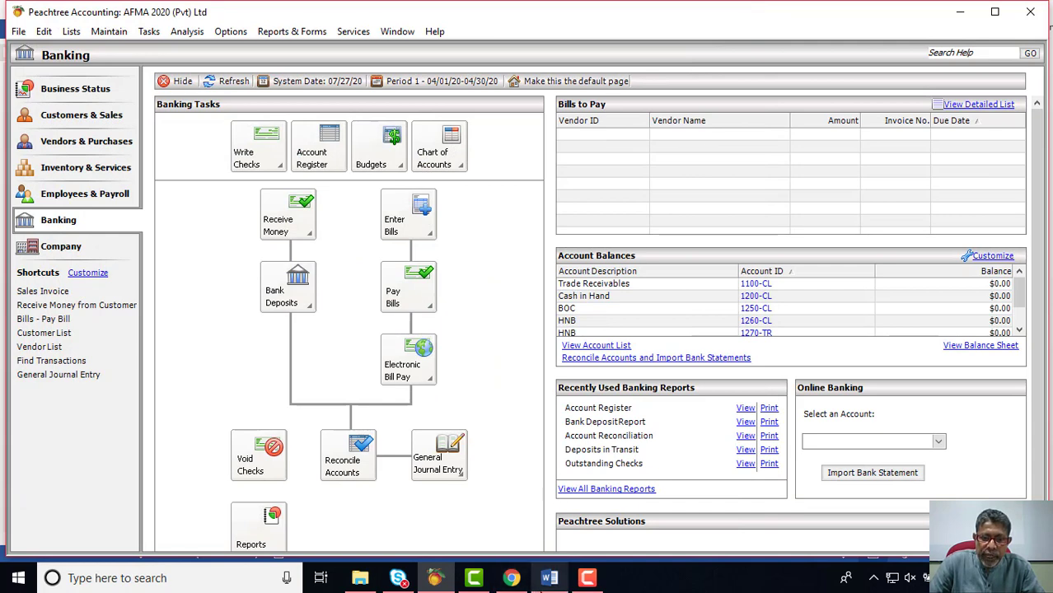
# Switch to the Word document and reread the section 4.2.1 instructions and Activity 4.6
pyautogui.click(549, 578)
pyautogui.scroll(-8, 575, 426)
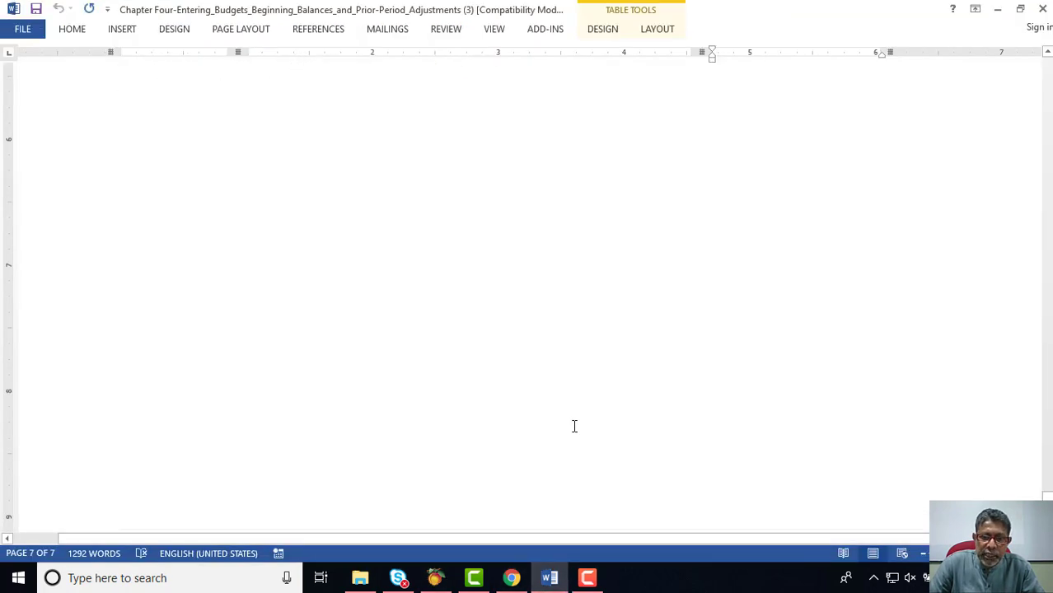
pyautogui.scroll(20, 575, 429)
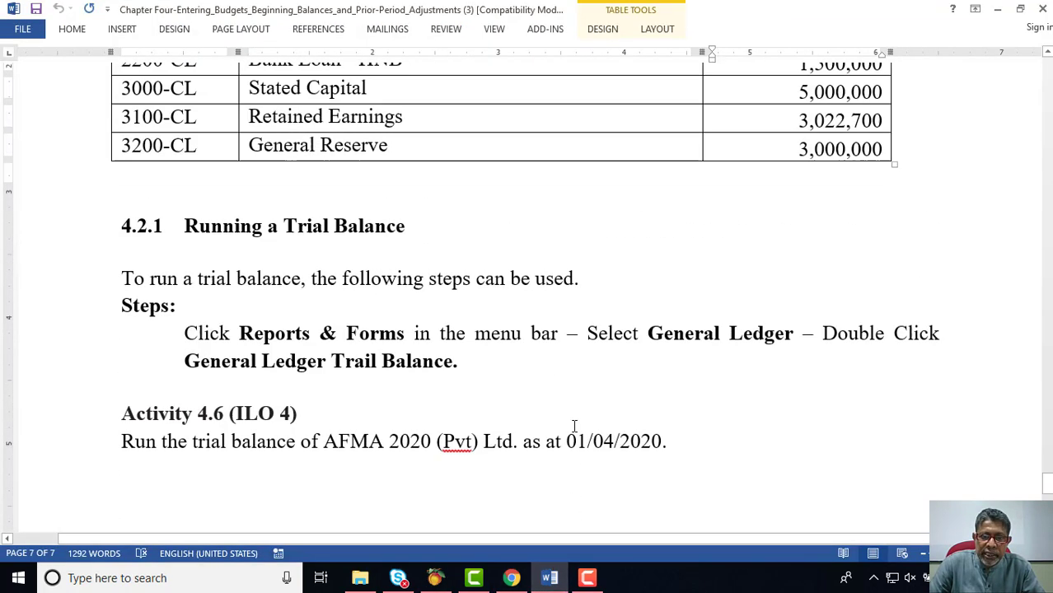
# Review the earlier chapter material in the document, from Activity 4.5 back to section 4.1.1 on copying and adjusting budget information
pyautogui.scroll(20, 574, 426)
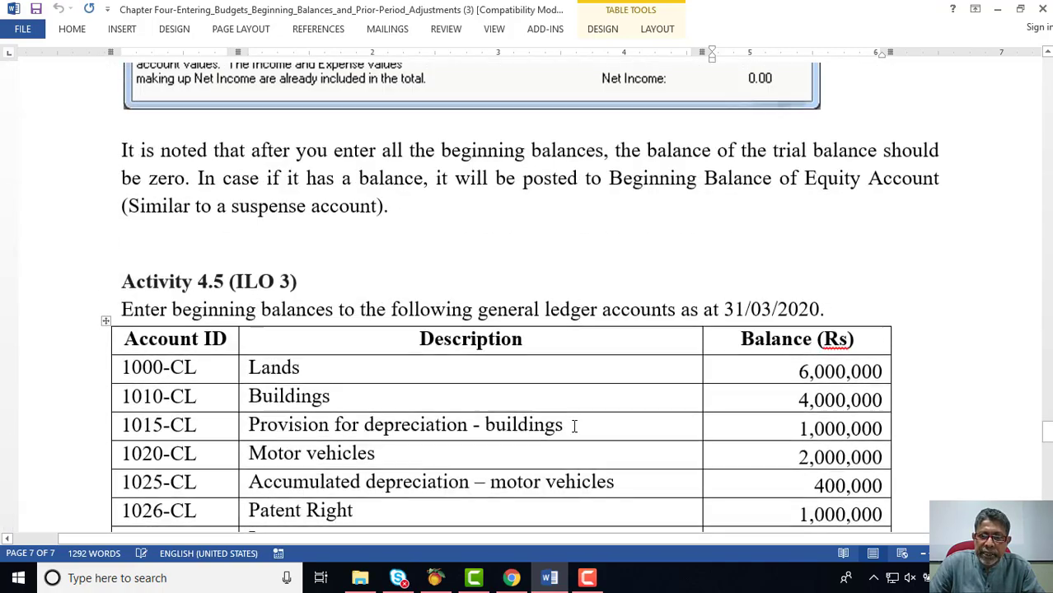
pyautogui.scroll(20, 574, 428)
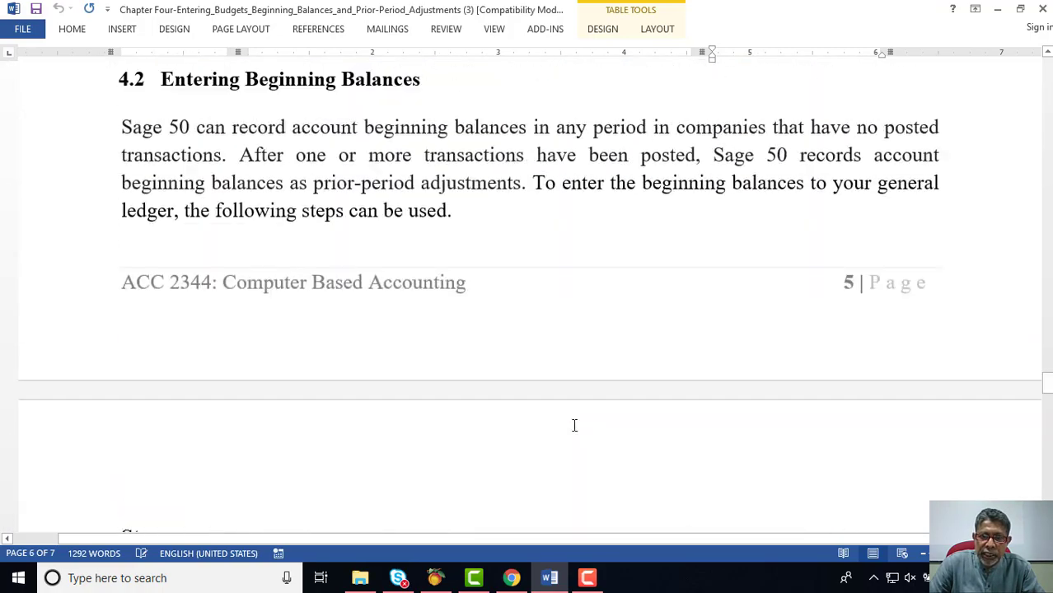
pyautogui.scroll(20, 575, 425)
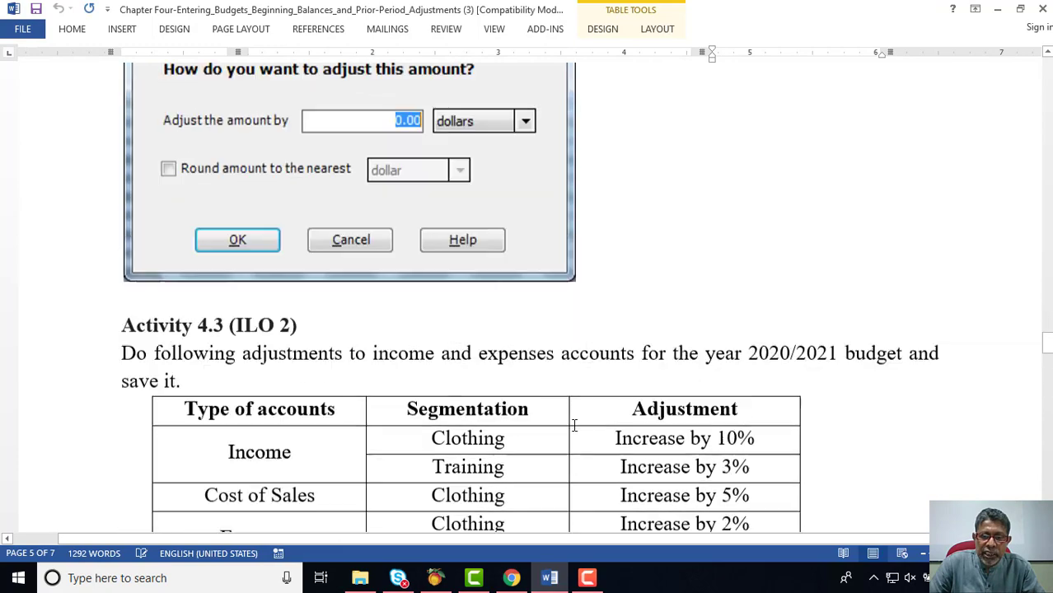
pyautogui.scroll(12, 574, 427)
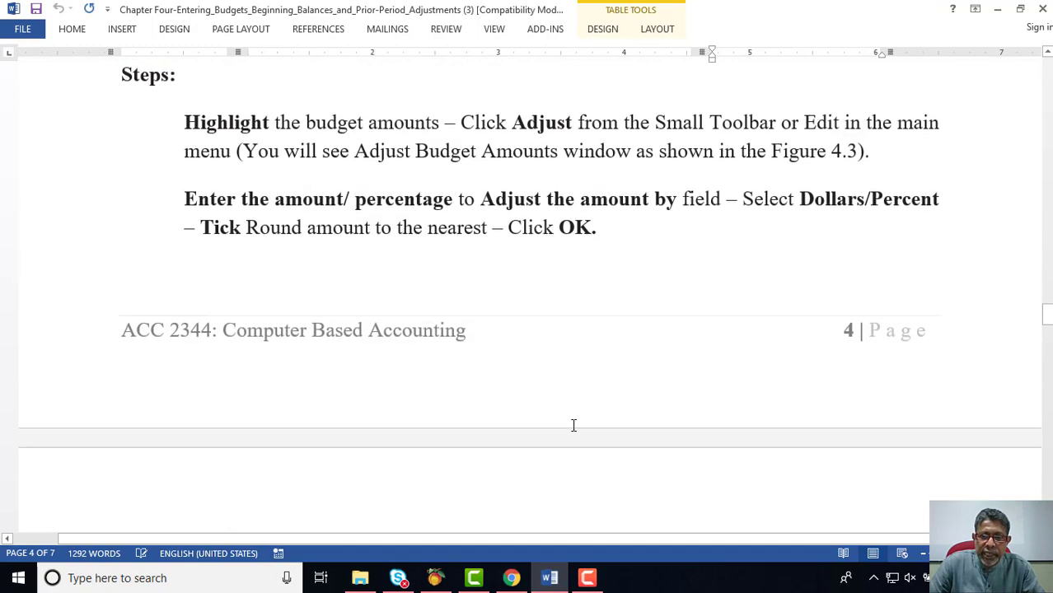
pyautogui.scroll(5, 574, 425)
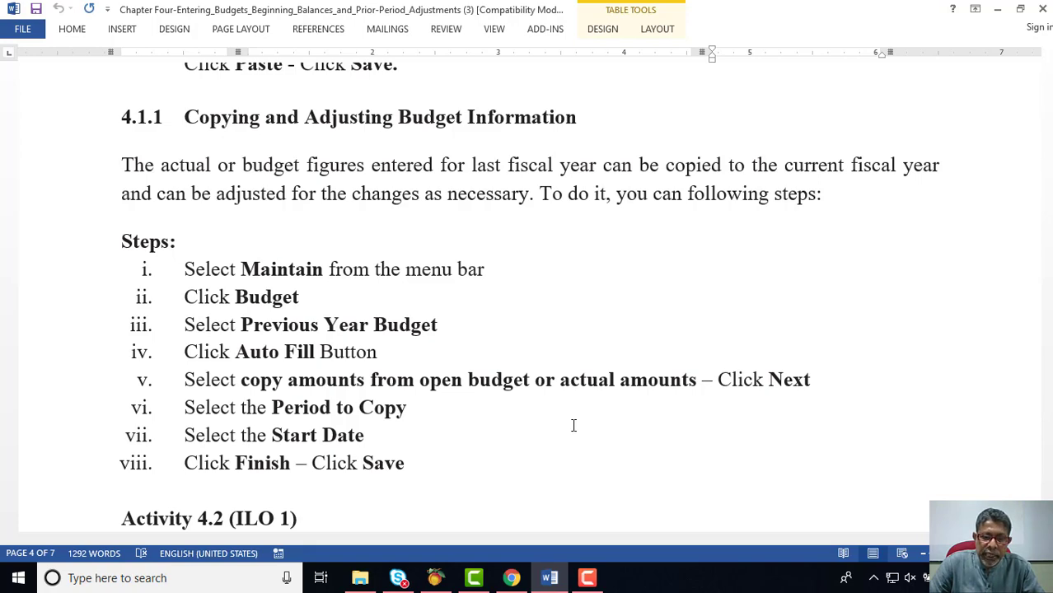
# Switch to Peachtree Accounting and start a company backup that includes the company name in the backup file name
pyautogui.click(437, 580)
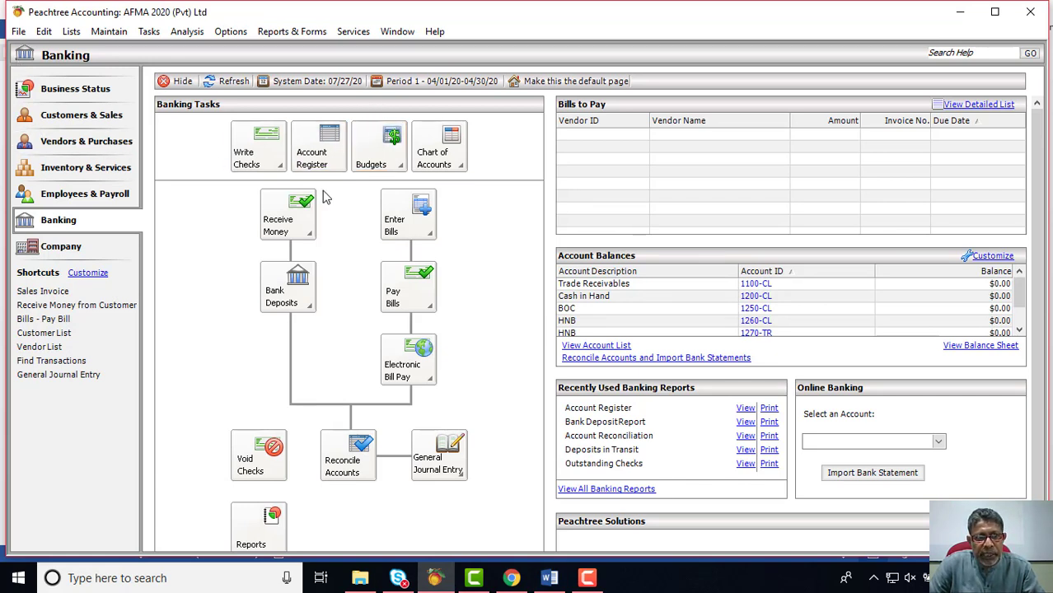
pyautogui.click(18, 33)
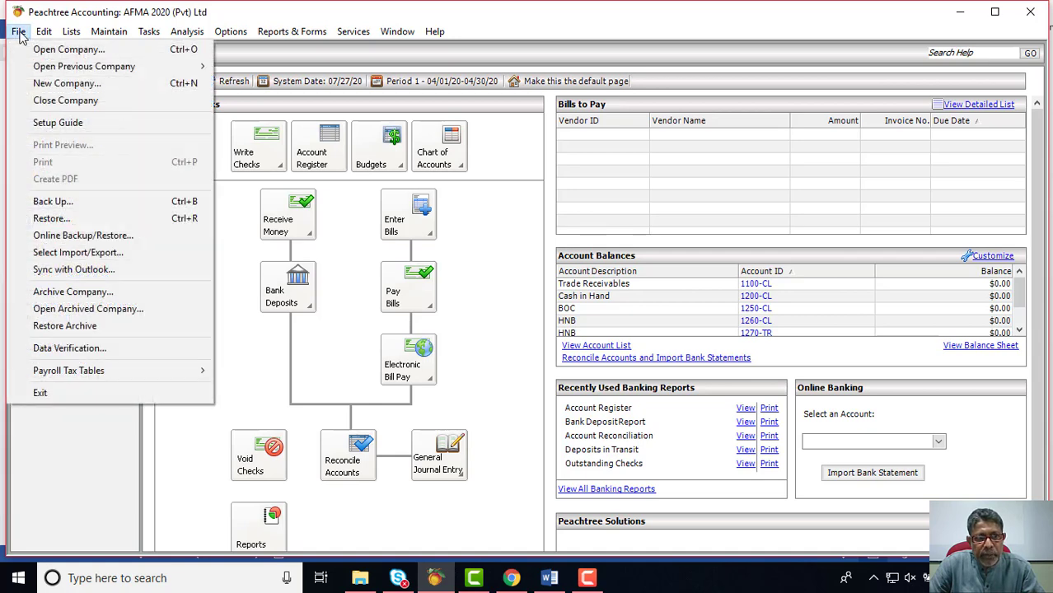
pyautogui.click(46, 206)
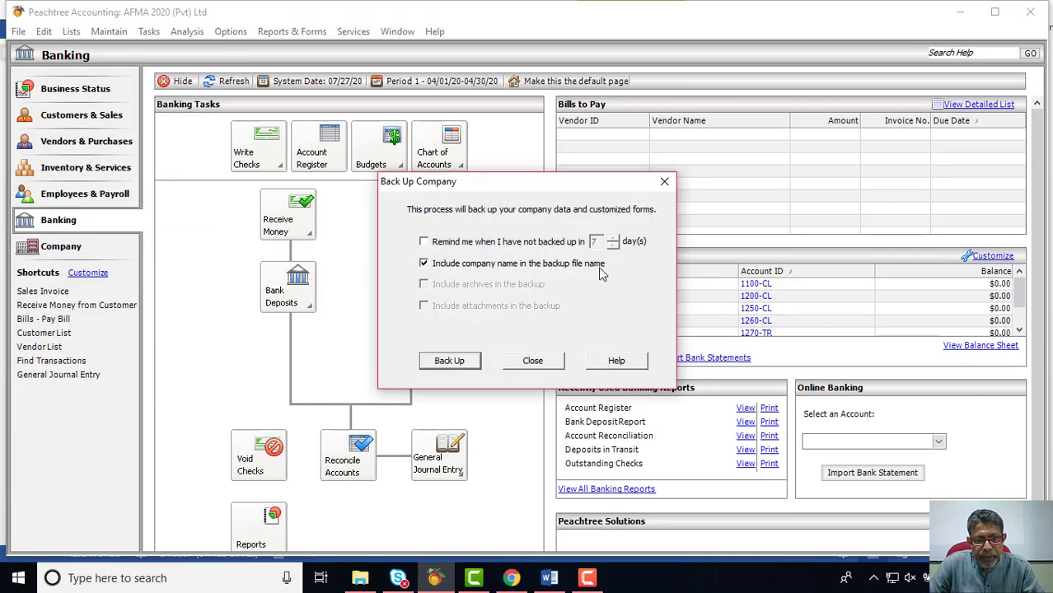
pyautogui.click(451, 365)
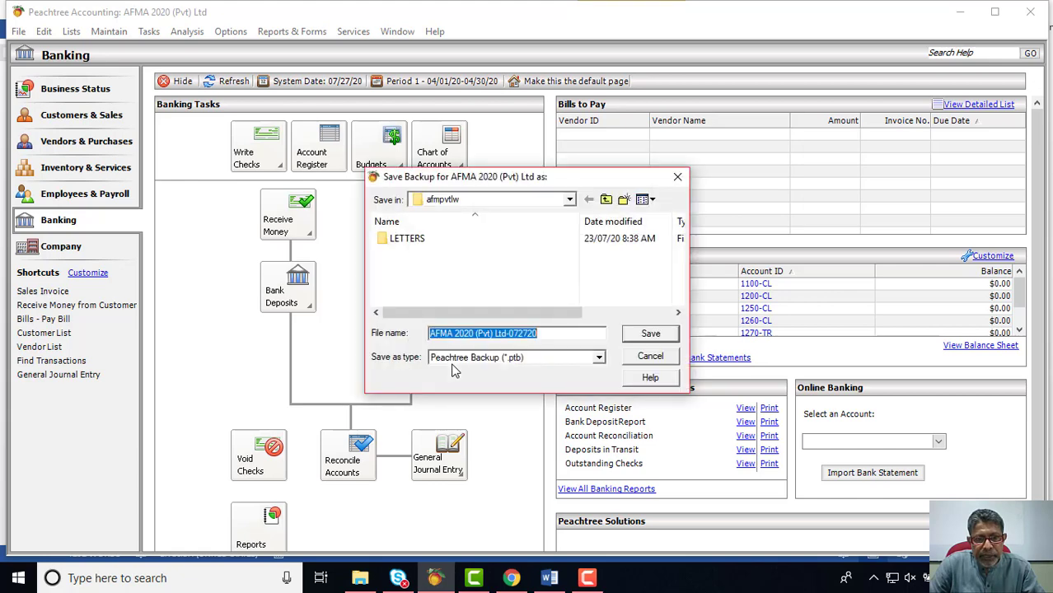
# Choose the Backup folder inside Computer Based Accounting 2 year on Local Disk (D:) as the backup location
pyautogui.click(569, 200)
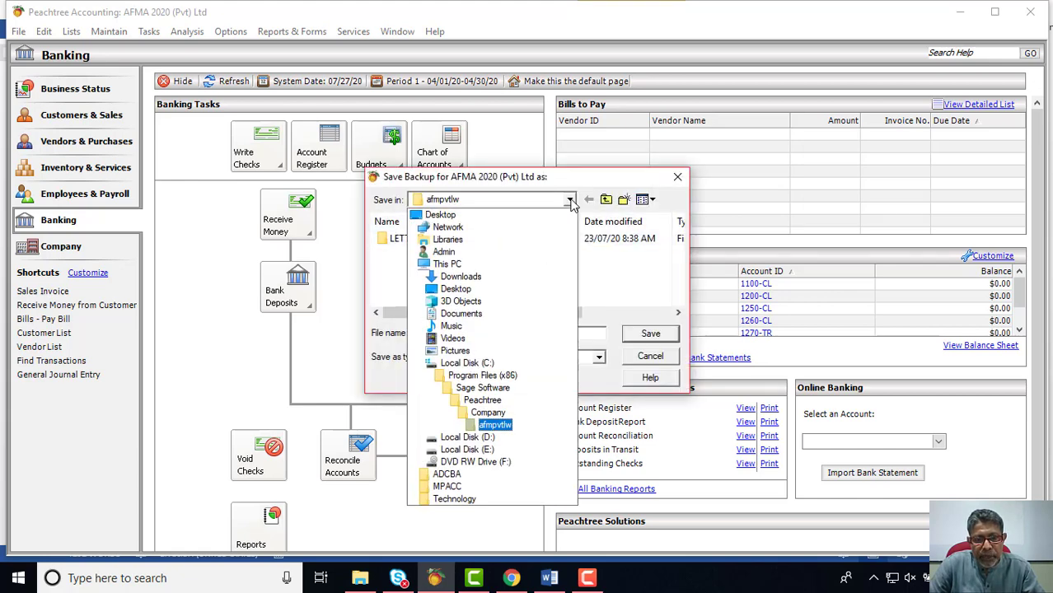
pyautogui.click(511, 437)
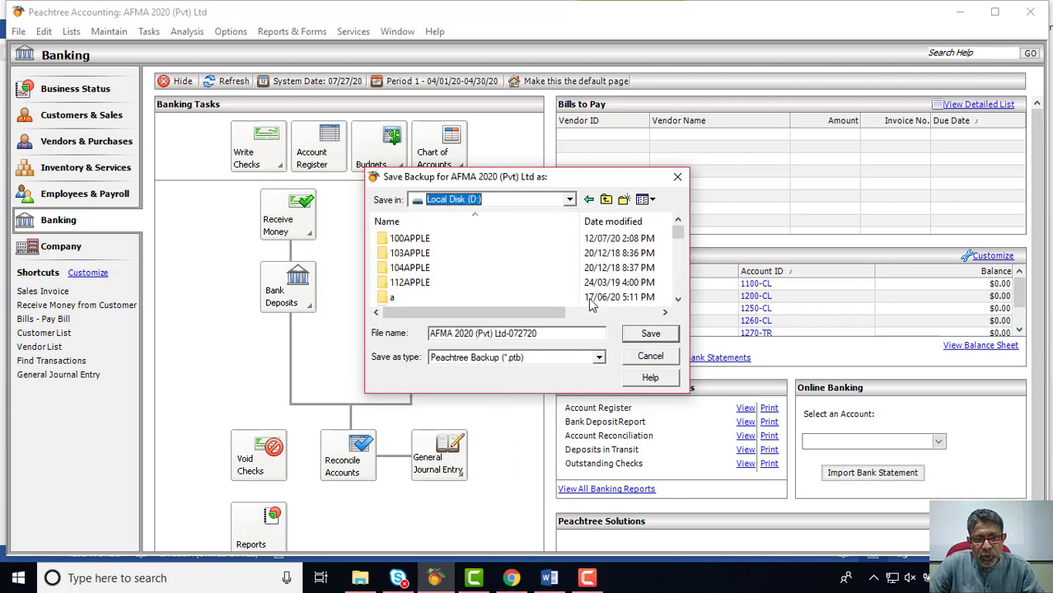
pyautogui.click(679, 301)
pyautogui.click(678, 302)
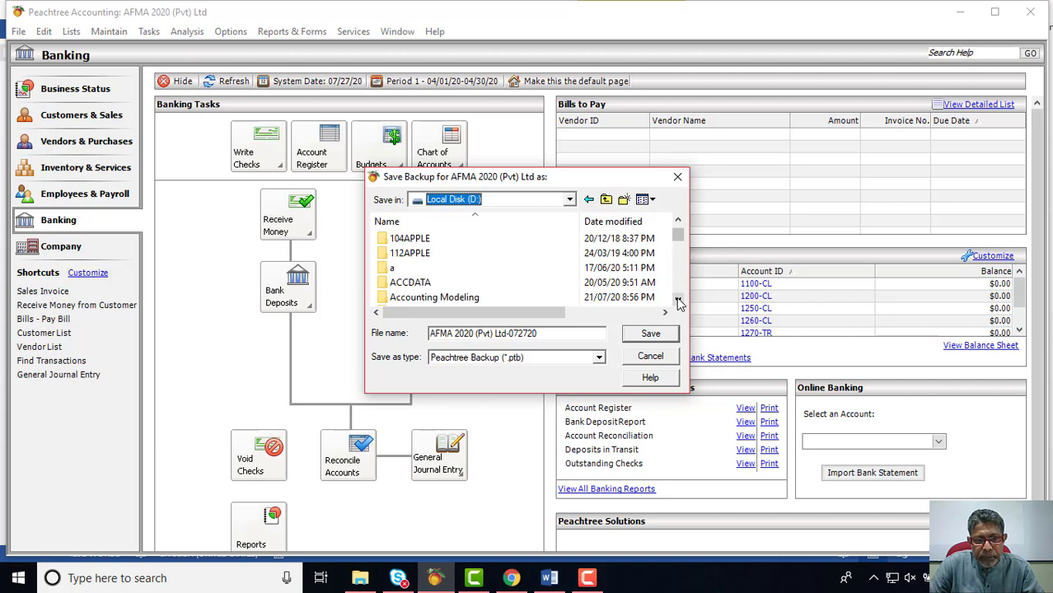
pyautogui.click(679, 302)
pyautogui.click(678, 302)
pyautogui.click(679, 301)
pyautogui.click(678, 301)
pyautogui.click(678, 302)
pyautogui.click(678, 301)
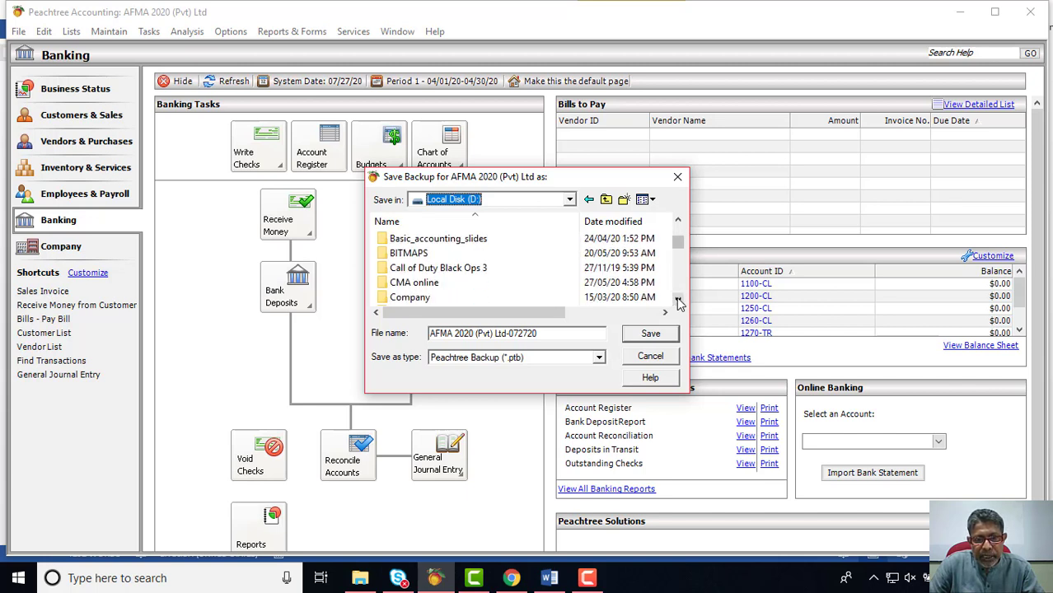
pyautogui.click(678, 301)
pyautogui.click(678, 301)
pyautogui.doubleClick(511, 284)
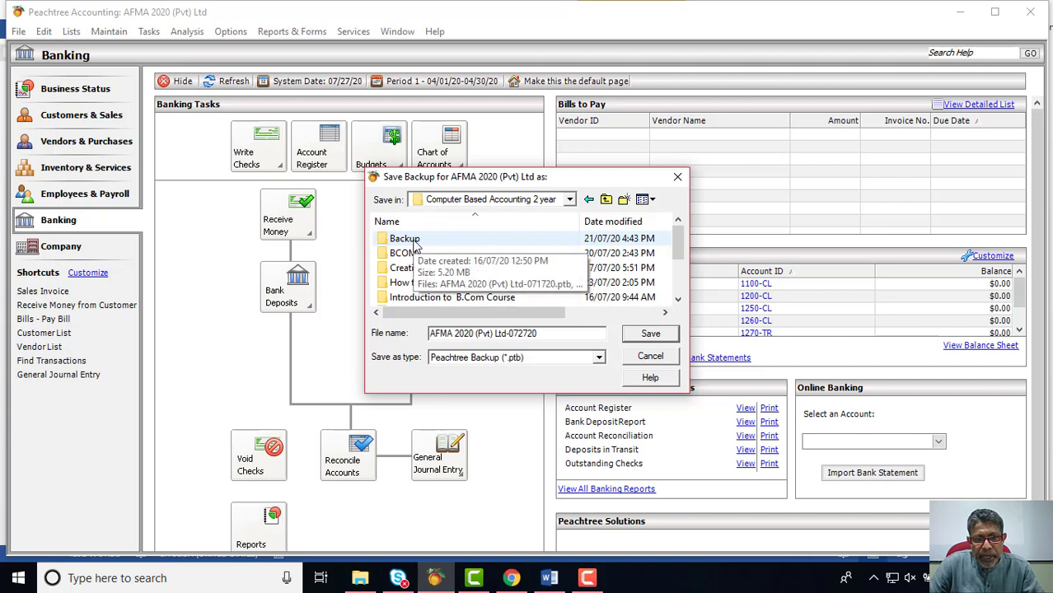
pyautogui.doubleClick(404, 238)
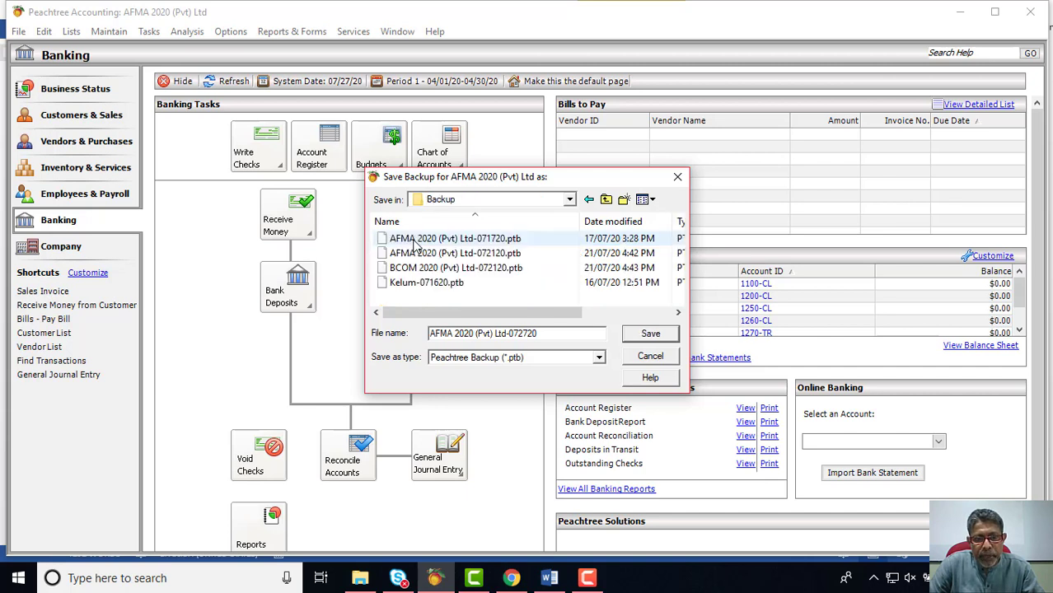
# Save the company backup as AFMA 2020 (Pvt) Ltd-072720 in Peachtree Backup format and let the backup run
pyautogui.click(645, 337)
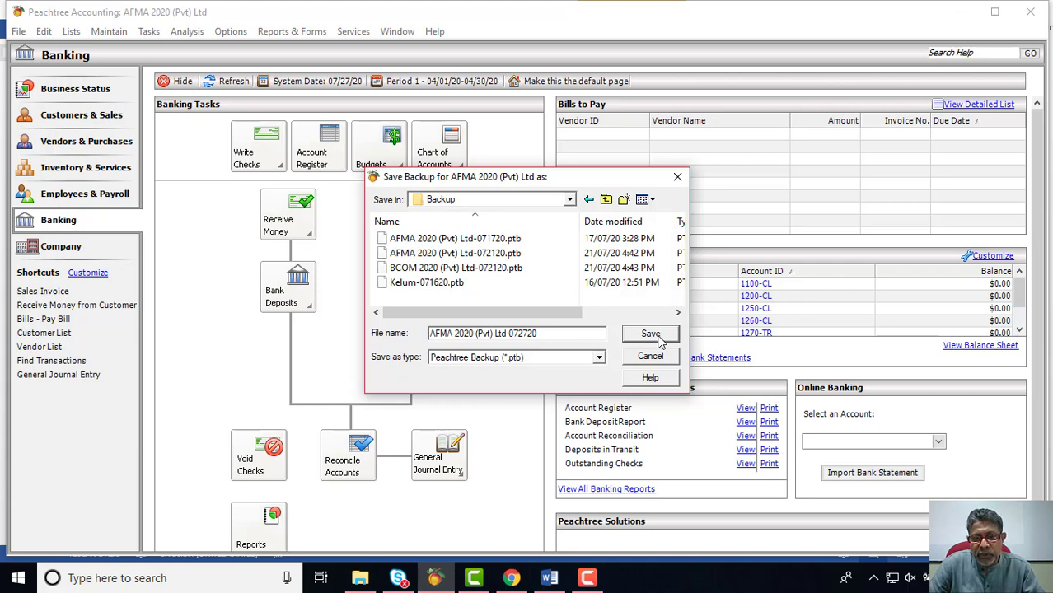
pyautogui.click(651, 334)
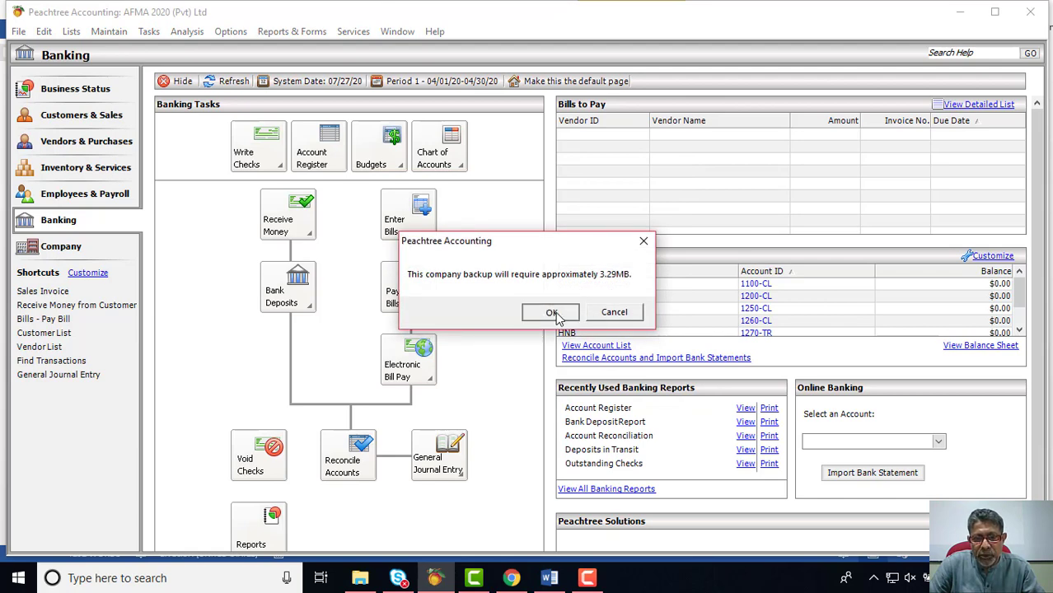
pyautogui.click(551, 313)
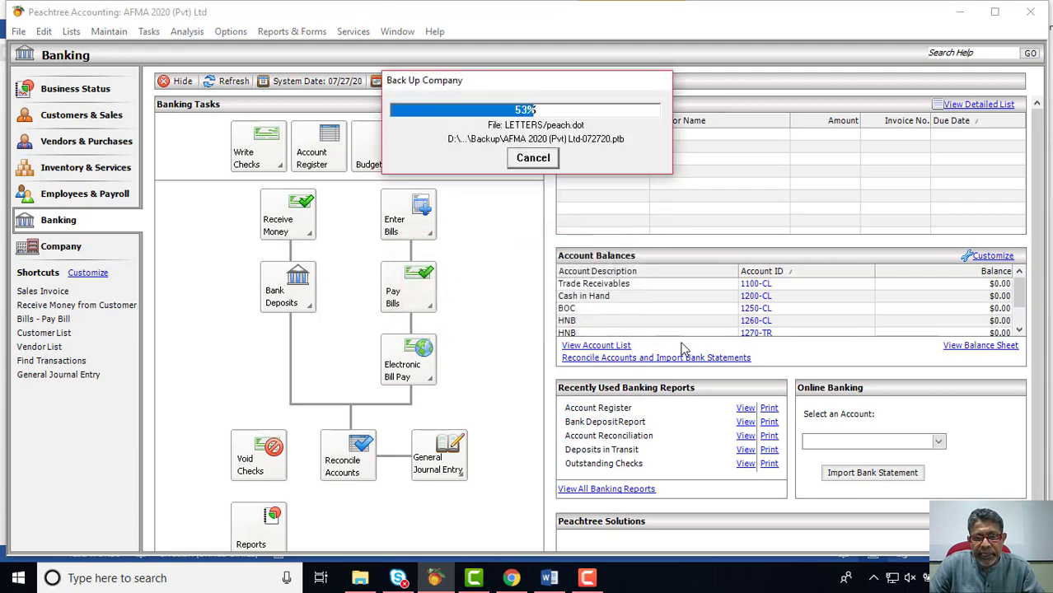